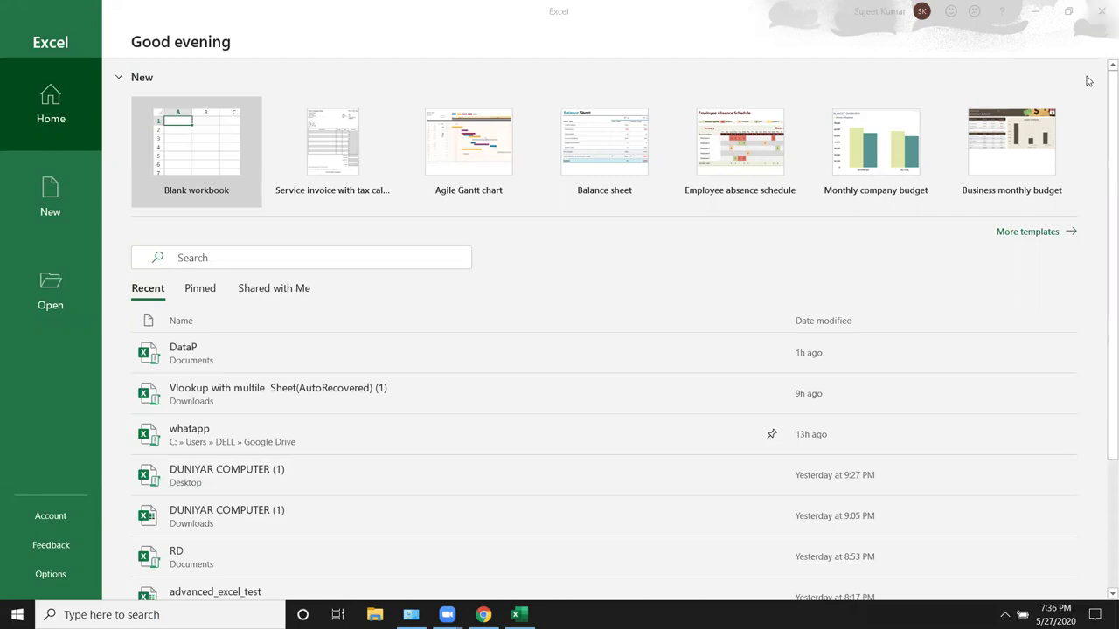
# - Create the blank workbook Book1 and open its File backstage Home page
pyautogui.click(154, 148)
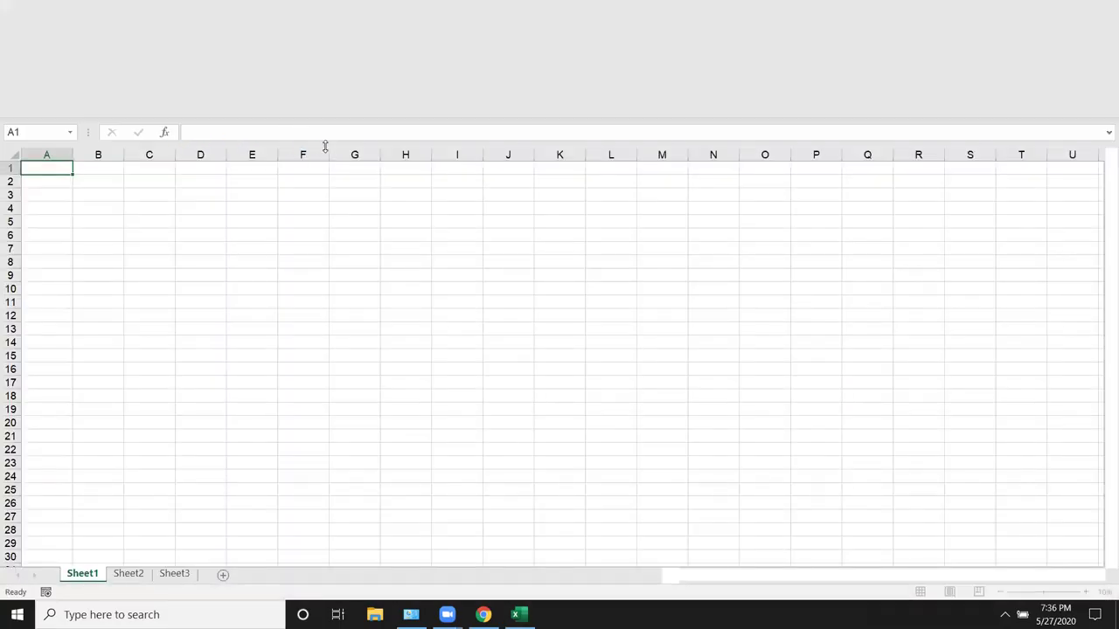
pyautogui.click(12, 37)
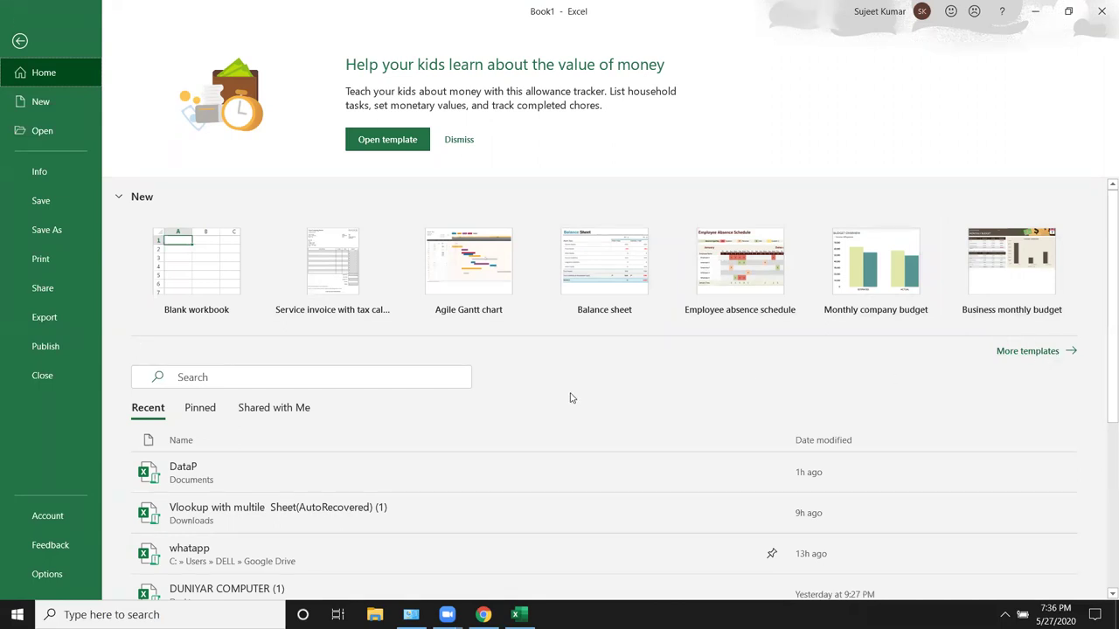
# - Browse the Recent, Pinned and Shared with Me workbook lists on the Home page
pyautogui.scroll(-2, 569, 396)
pyautogui.scroll(-1, 569, 396)
pyautogui.scroll(-2, 562, 387)
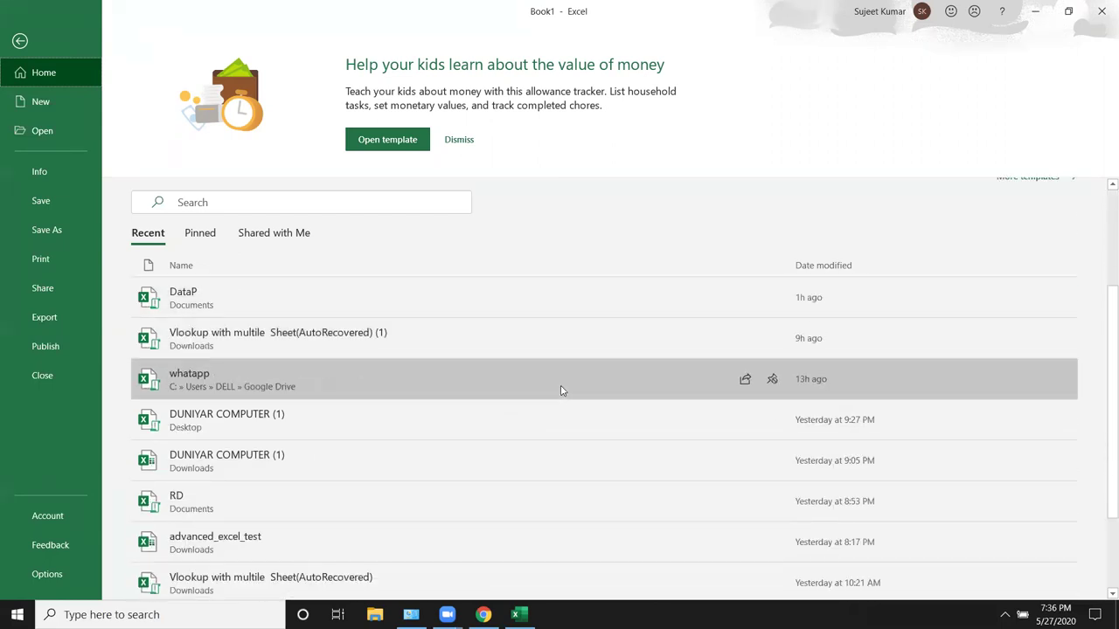
pyautogui.scroll(2, 550, 384)
pyautogui.scroll(-4, 278, 406)
pyautogui.scroll(-1, 255, 407)
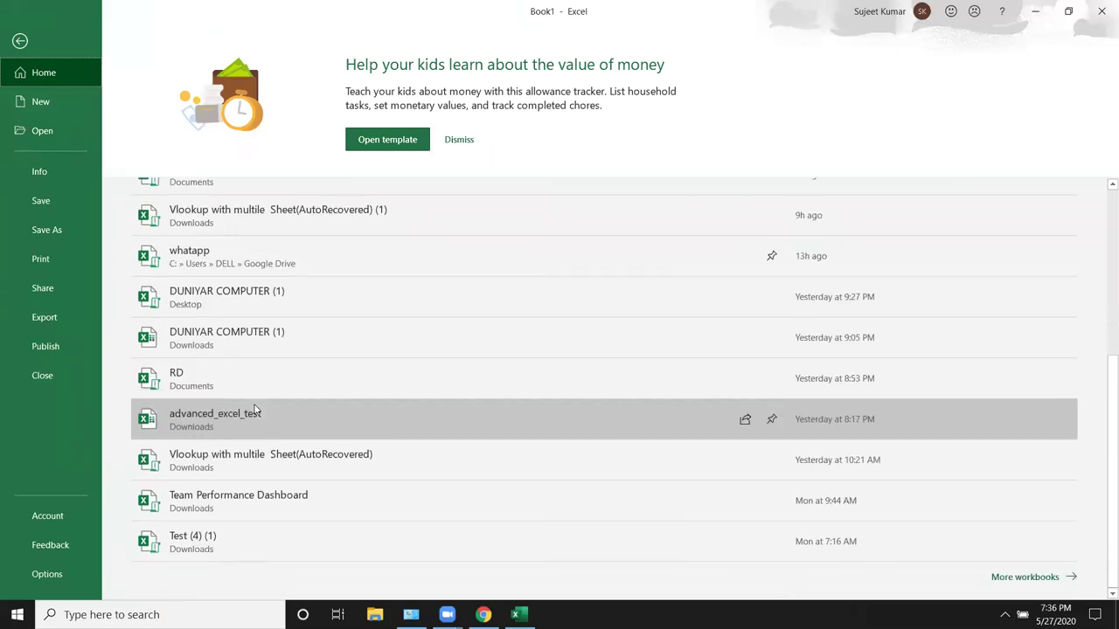
pyautogui.scroll(5, 1103, 300)
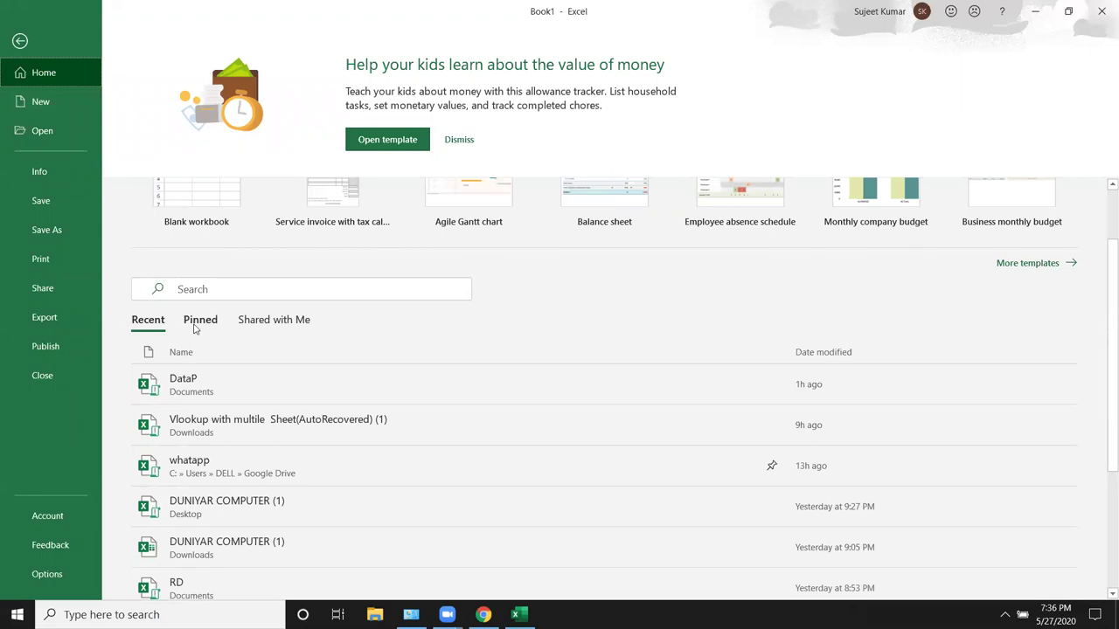
pyautogui.click(201, 322)
pyautogui.click(263, 322)
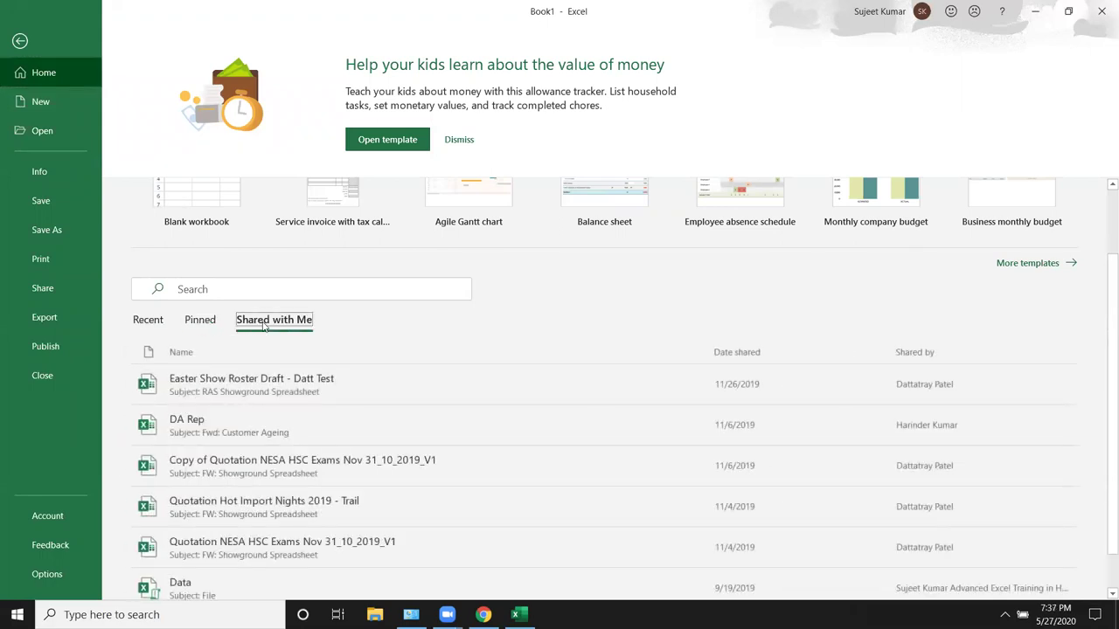
pyautogui.scroll(-1, 325, 371)
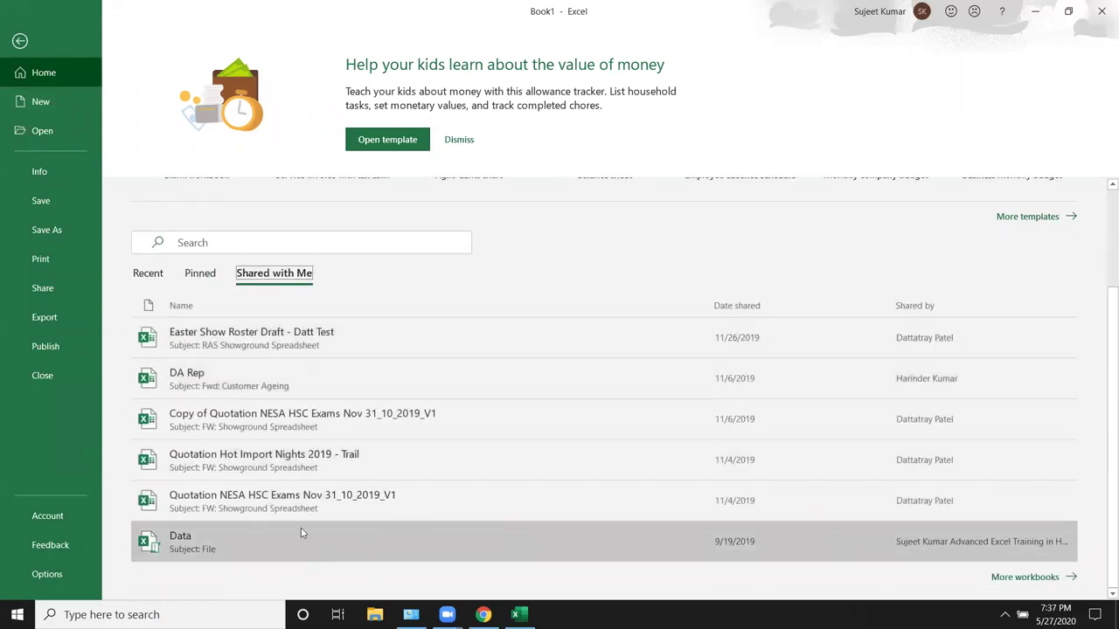
pyautogui.scroll(2, 310, 343)
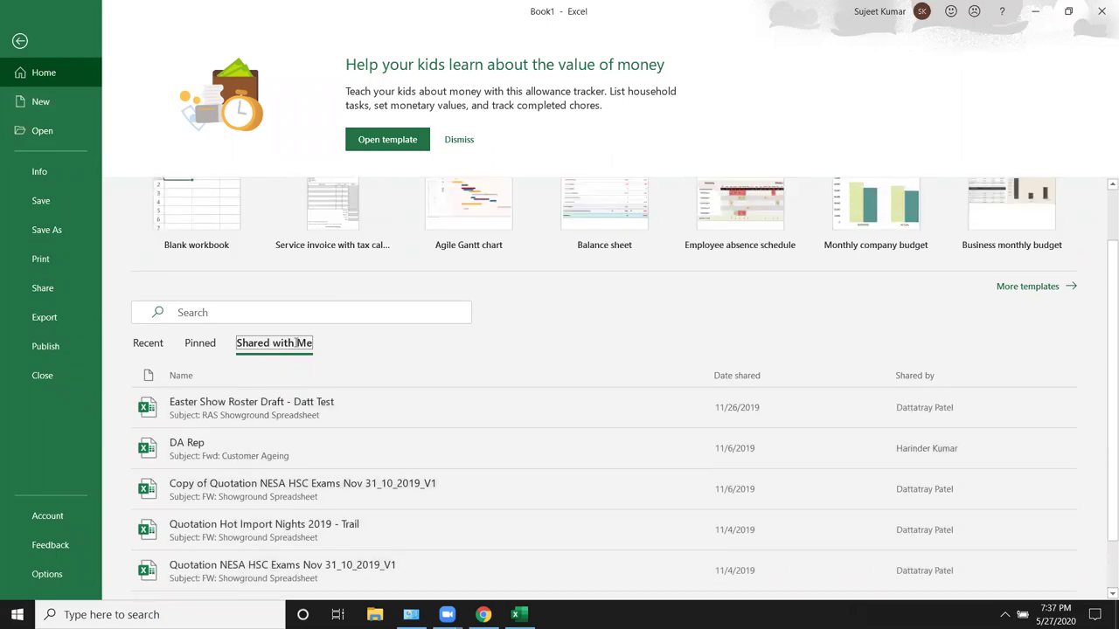
pyautogui.click(154, 383)
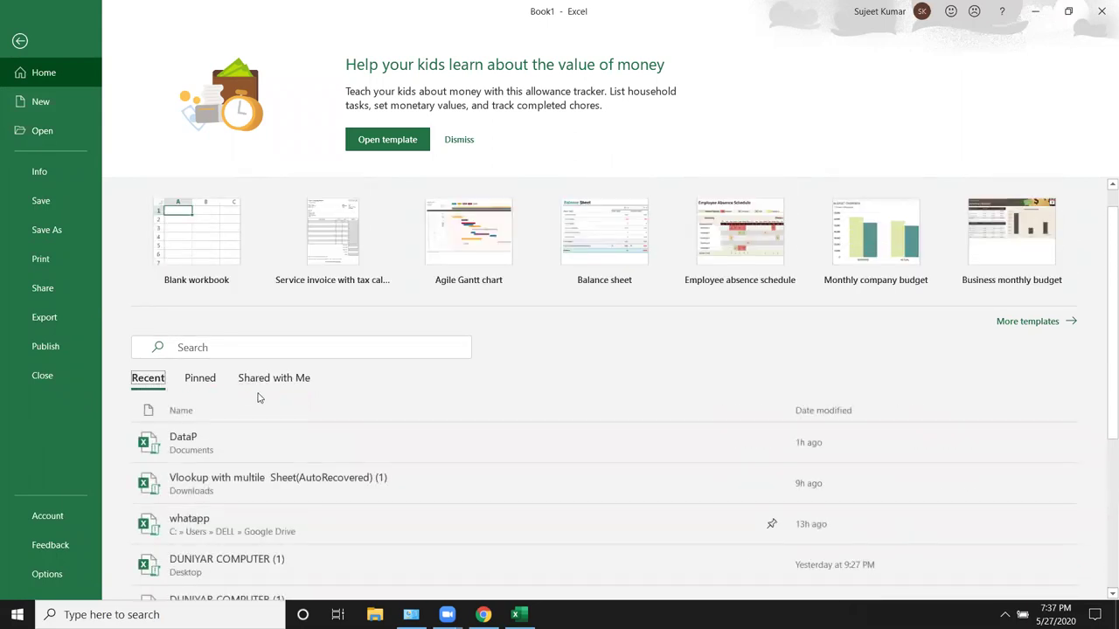
# - Recheck the Pinned and Recent lists, then settle on the Shared with Me list
pyautogui.scroll(-2, 257, 395)
pyautogui.scroll(-3, 258, 404)
pyautogui.scroll(-1, 257, 405)
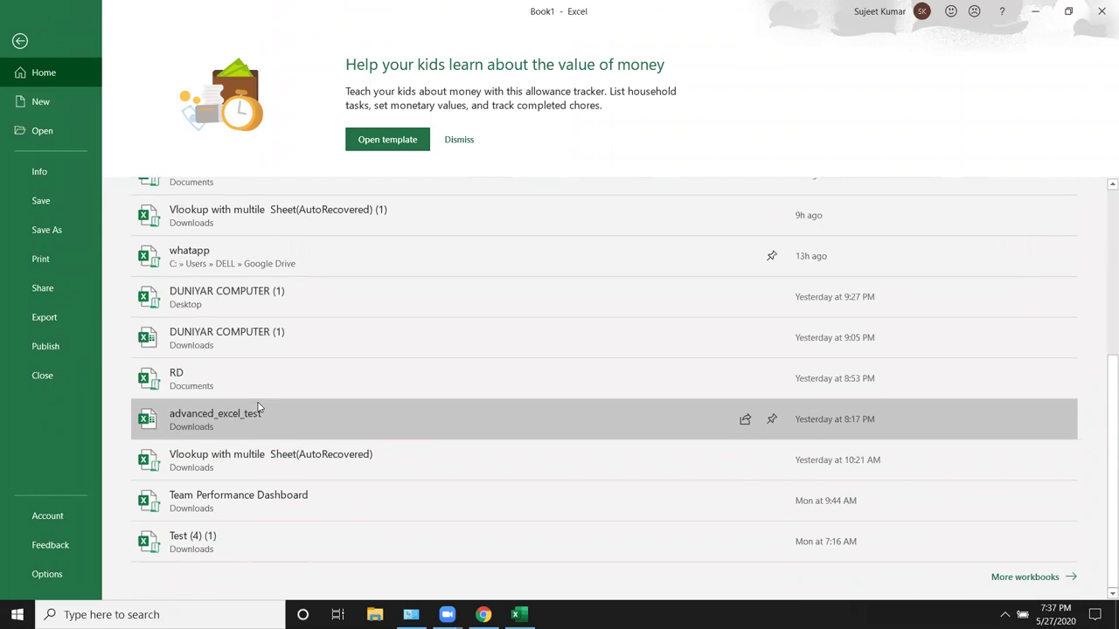
pyautogui.scroll(4, 258, 404)
pyautogui.scroll(2, 253, 398)
pyautogui.click(214, 356)
pyautogui.click(164, 359)
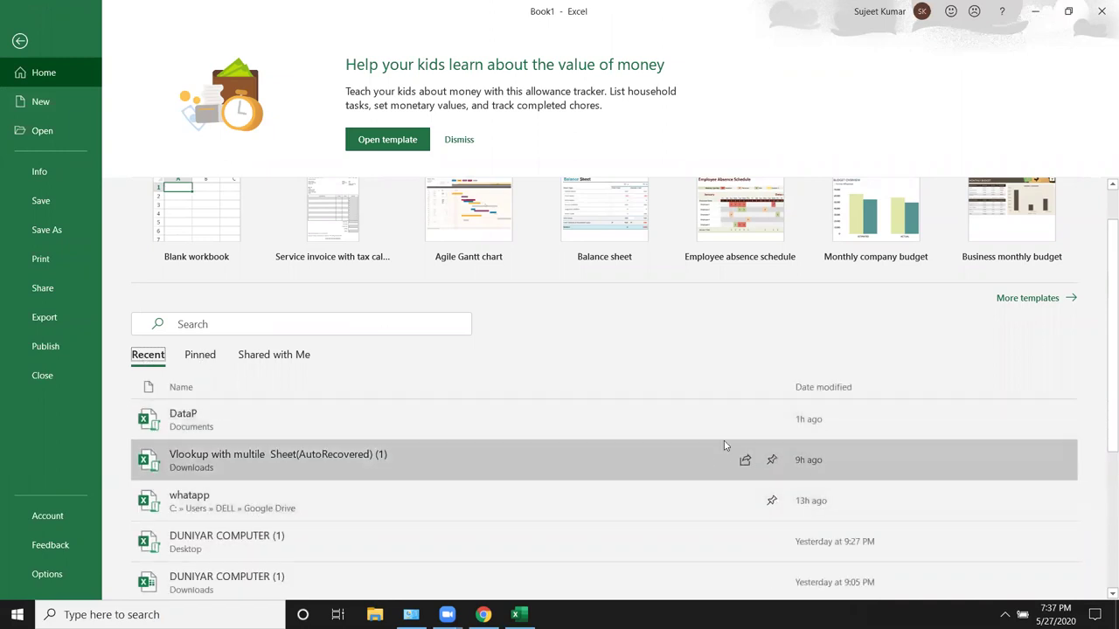
pyautogui.scroll(-3, 724, 449)
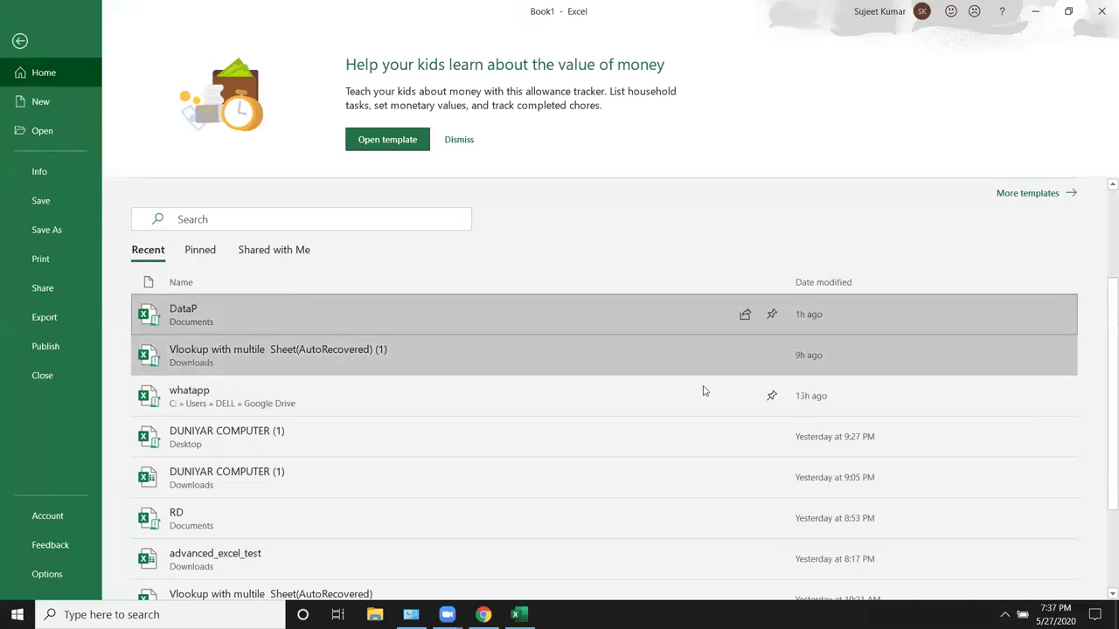
pyautogui.scroll(-3, 524, 446)
pyautogui.scroll(3, 344, 347)
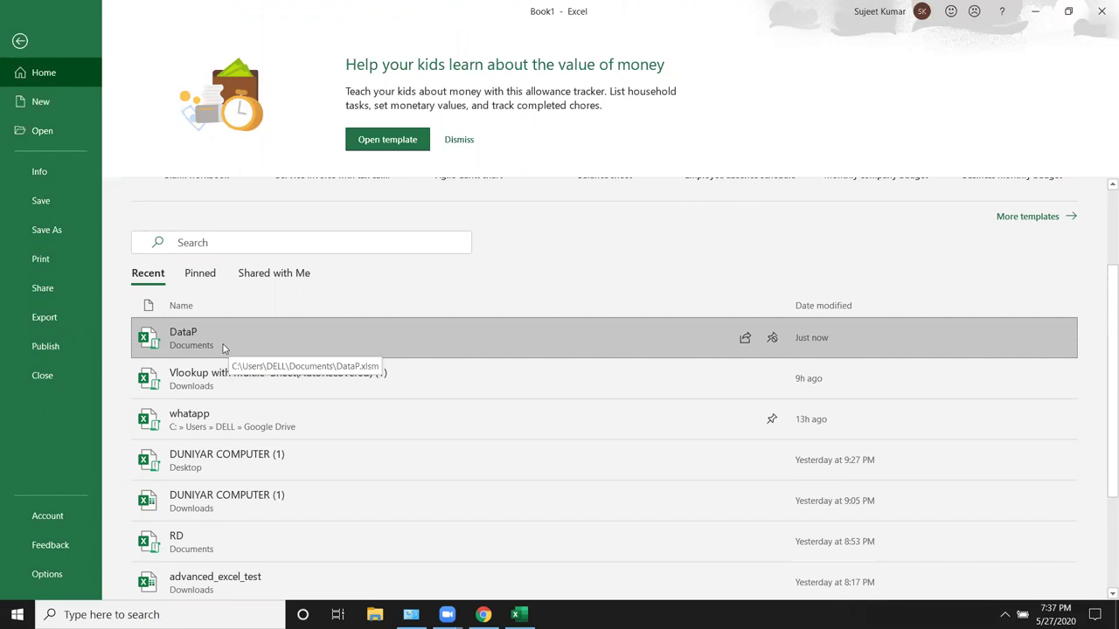
pyautogui.click(256, 276)
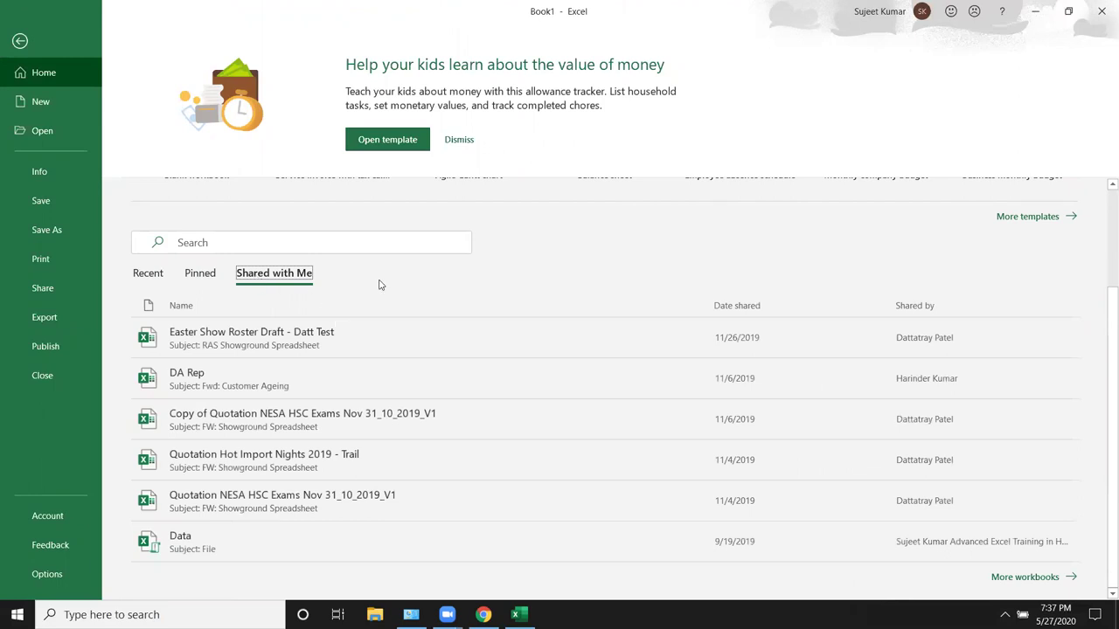
pyautogui.scroll(2, 379, 283)
# - On the New templates page, search online templates for 'roster'
pyautogui.click(53, 108)
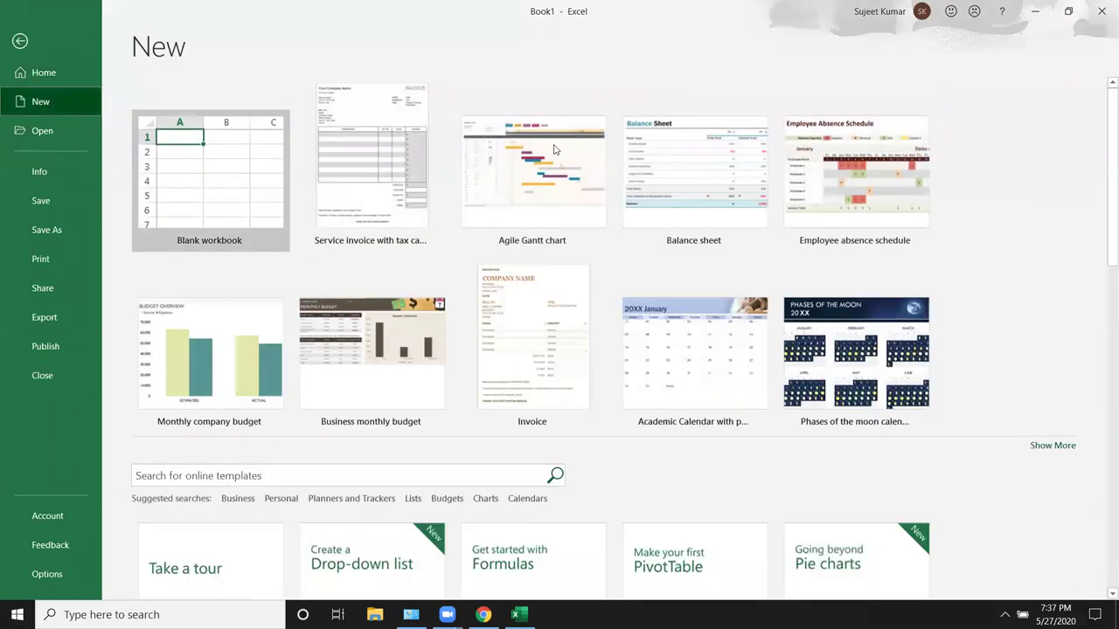
pyautogui.scroll(-3, 950, 327)
pyautogui.scroll(-1, 950, 328)
pyautogui.scroll(4, 943, 325)
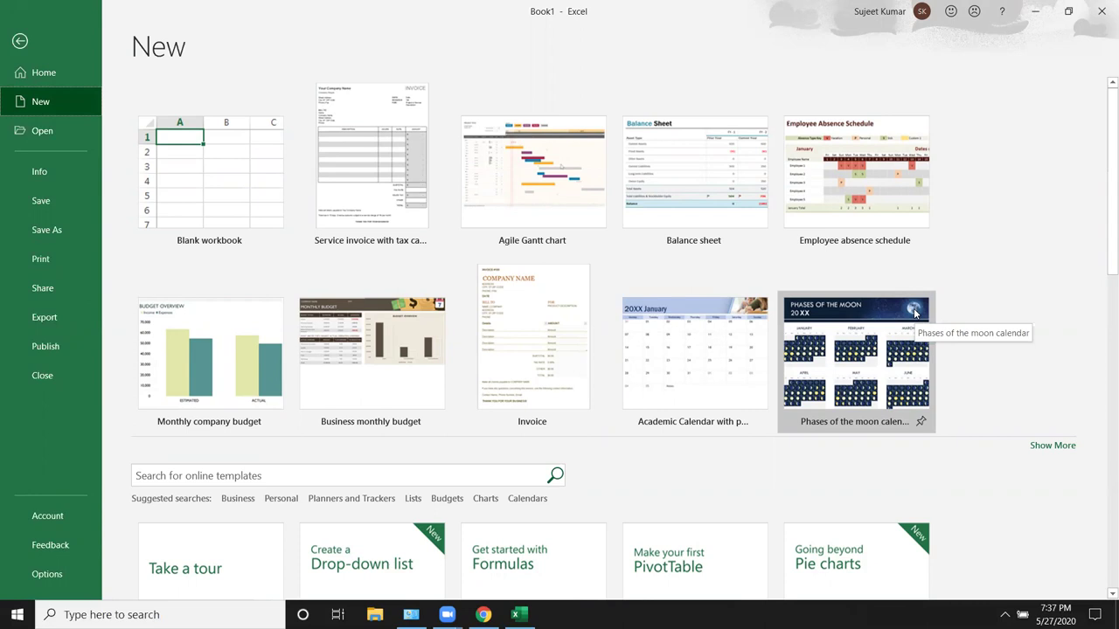
pyautogui.scroll(-1, 359, 437)
pyautogui.click(351, 440)
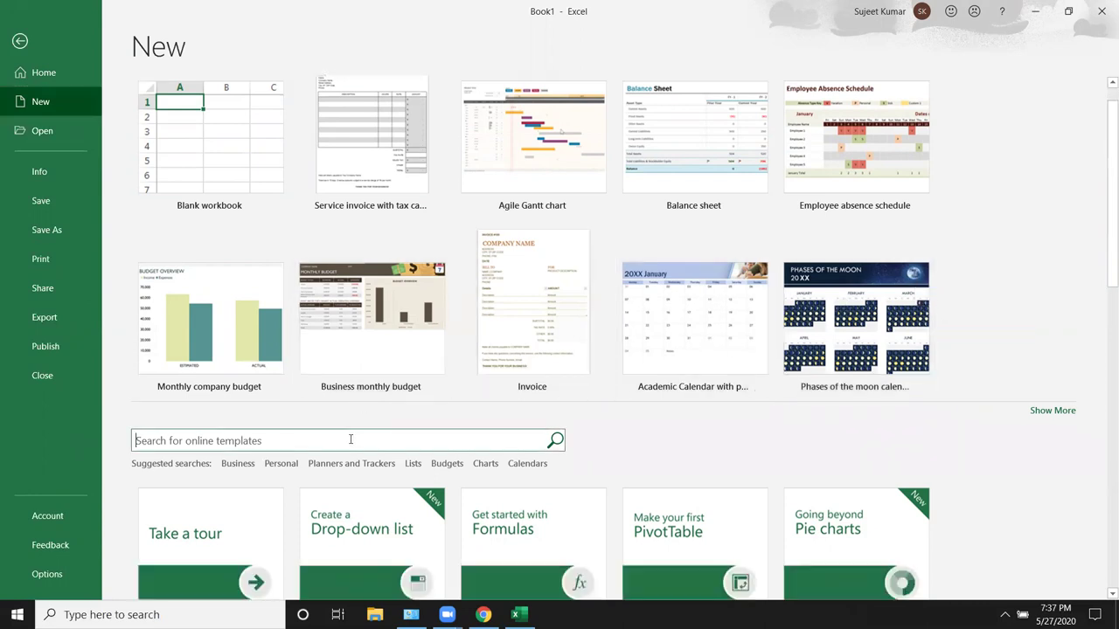
pyautogui.write('roster')
pyautogui.press('Return')
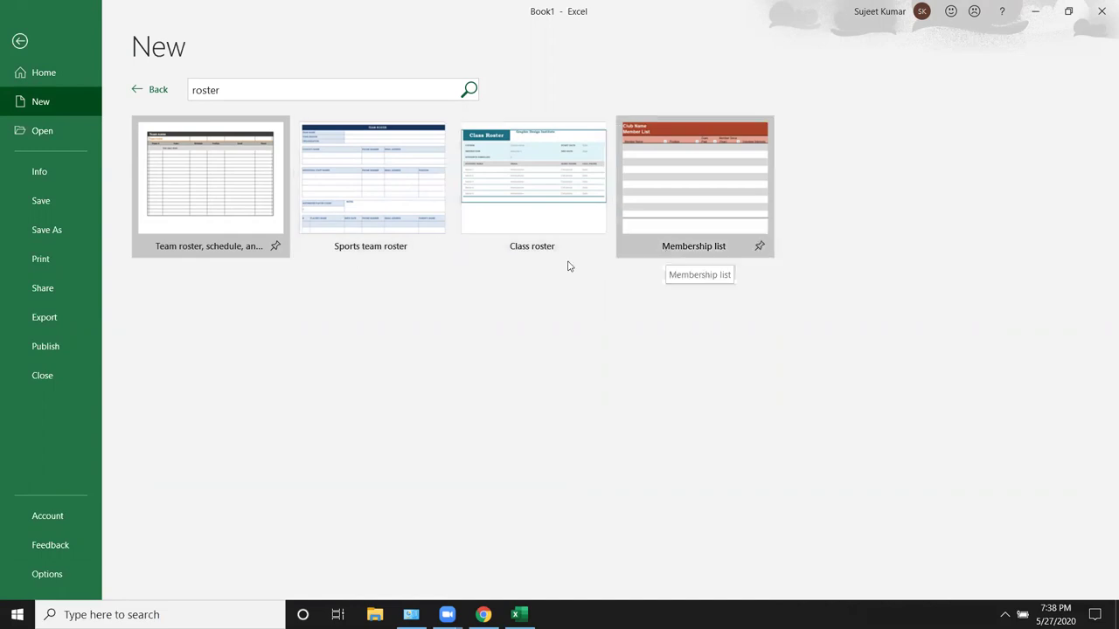
# - Create a workbook from the Team roster, schedule, and calendar template and select the roster table
pyautogui.press('Return')
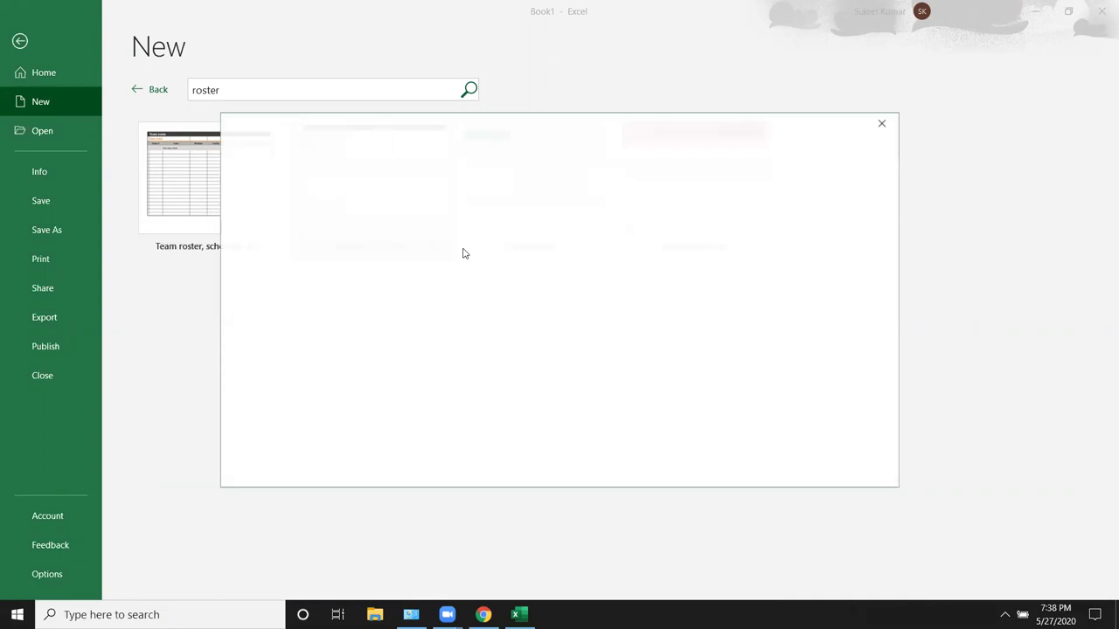
pyautogui.click(650, 354)
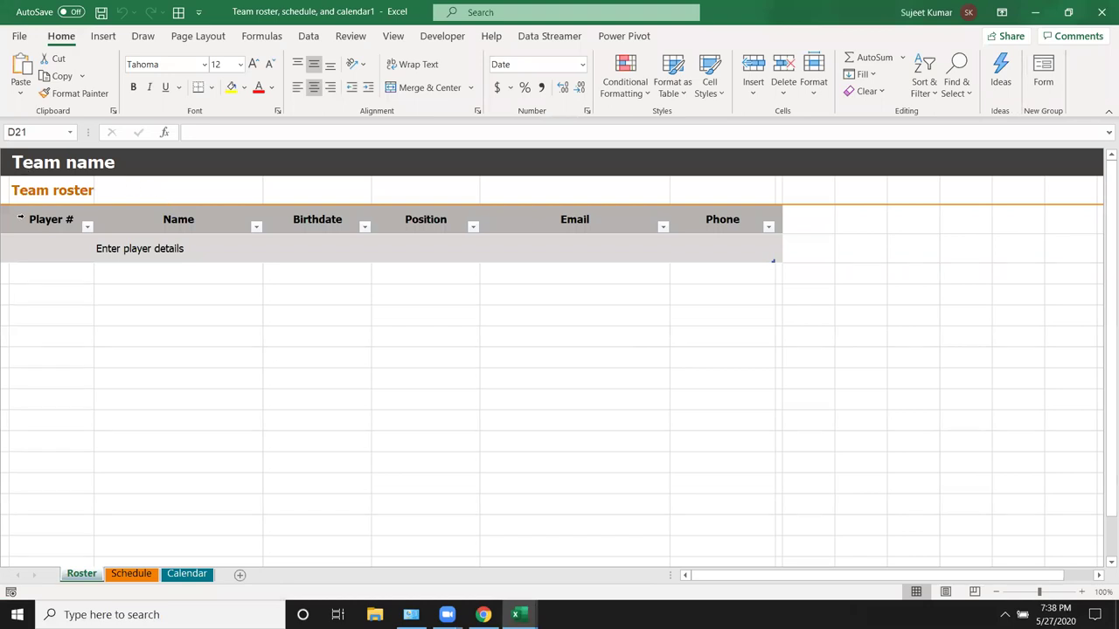
pyautogui.moveTo(194, 218); pyautogui.dragTo(463, 218)
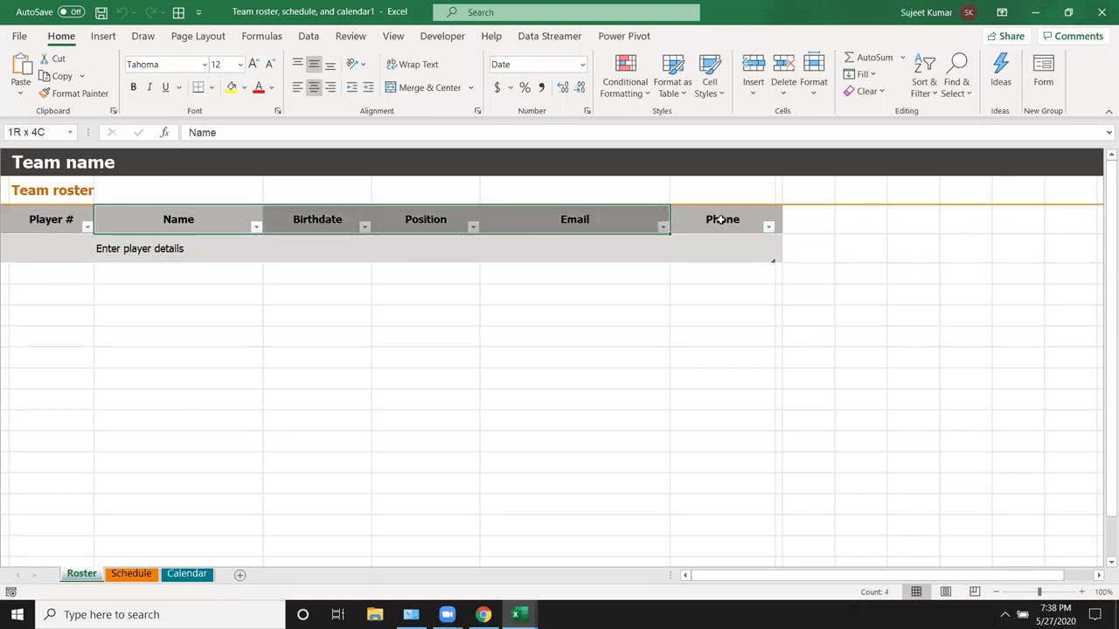
pyautogui.moveTo(532, 214); pyautogui.dragTo(752, 249)
# - Look over the Schedule and Calendar sheets, then go back to the File backstage
pyautogui.click(131, 574)
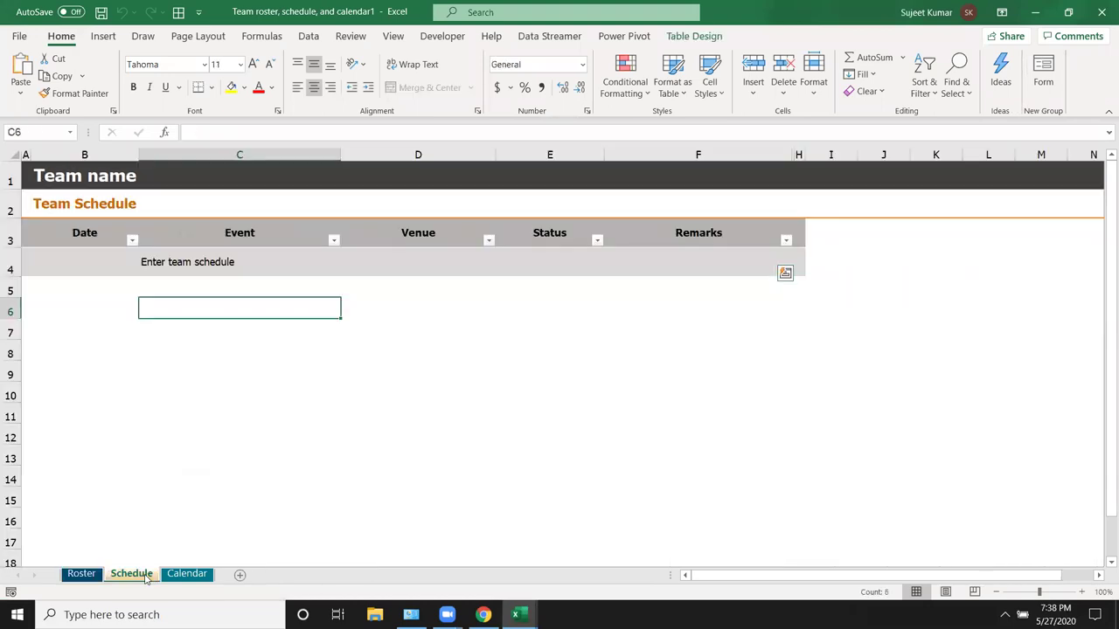
pyautogui.click(185, 574)
pyautogui.scroll(-3, 307, 405)
pyautogui.scroll(-1, 306, 405)
pyautogui.scroll(3, 307, 404)
pyautogui.click(263, 325)
pyautogui.scroll(1, 584, 291)
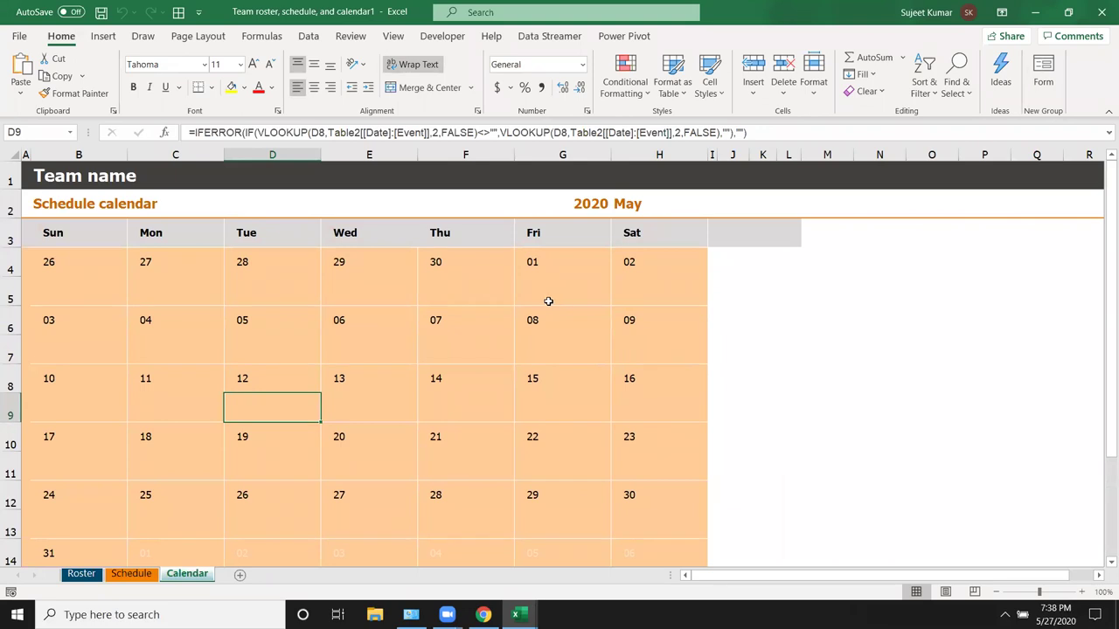
pyautogui.click(19, 37)
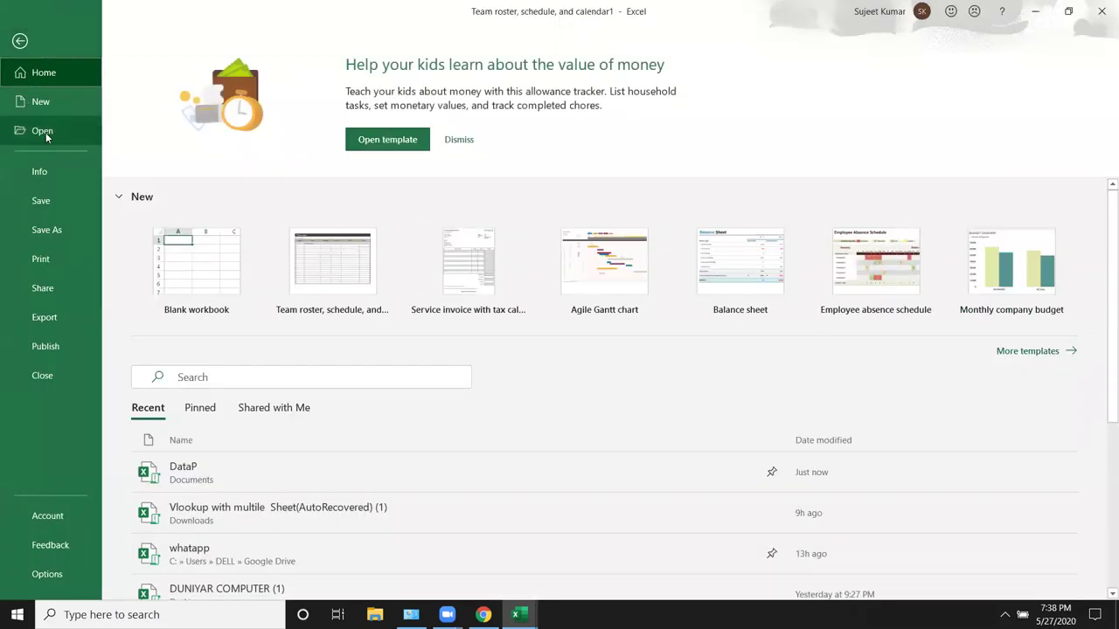
# - Check the Open page, then preview the Daily work schedule template in the New gallery
pyautogui.scroll(-2, 270, 235)
pyautogui.scroll(2, 270, 235)
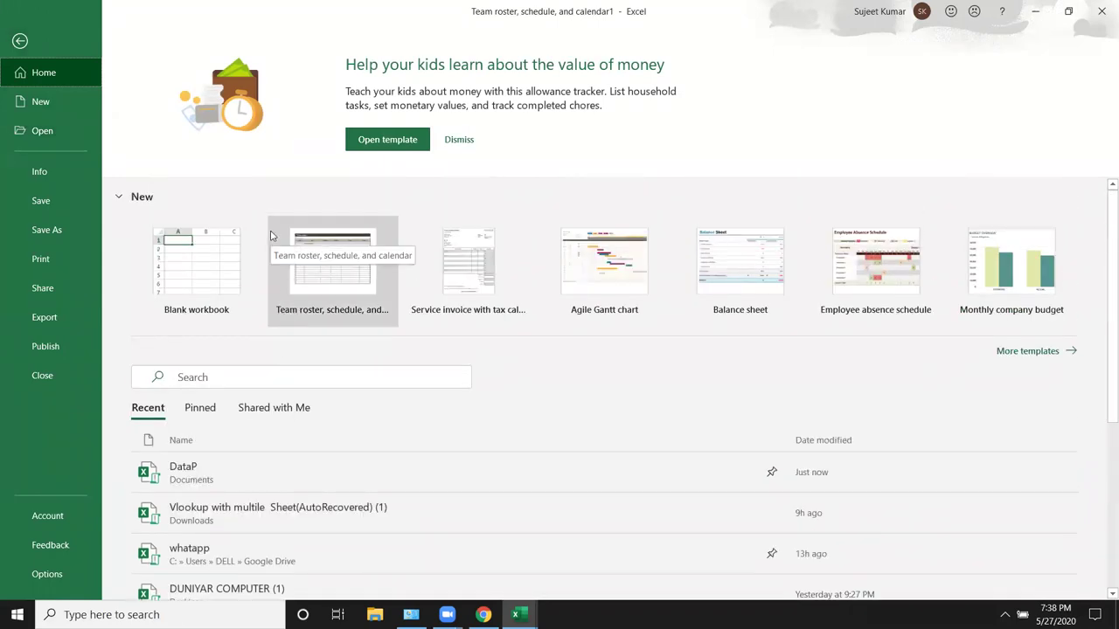
pyautogui.click(85, 126)
pyautogui.click(68, 98)
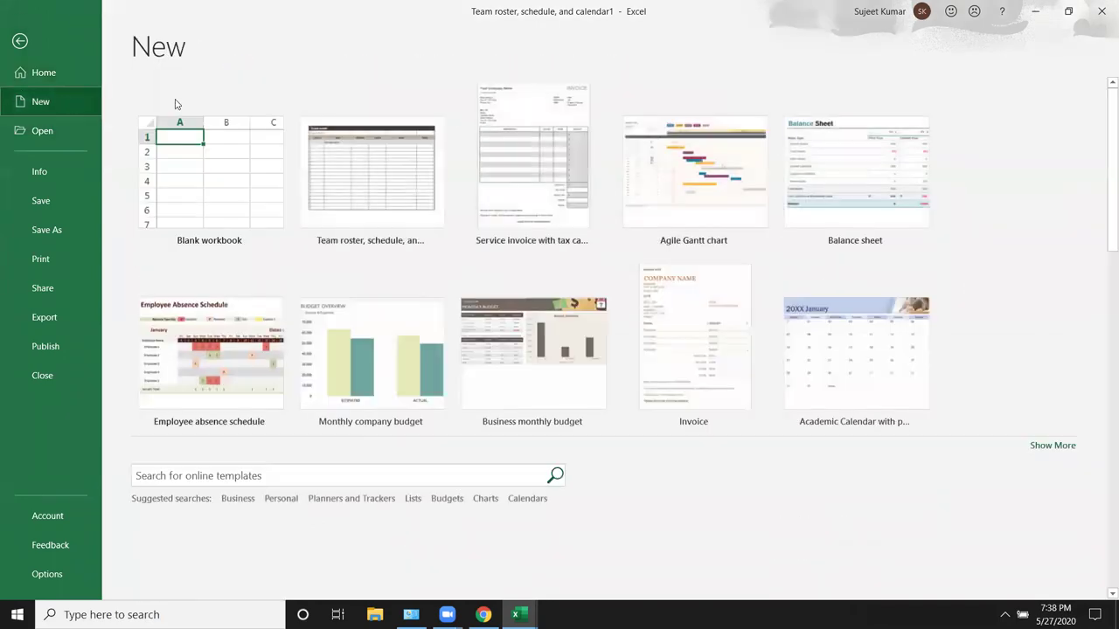
pyautogui.scroll(-2, 691, 166)
pyautogui.scroll(-2, 677, 201)
pyautogui.scroll(-3, 662, 225)
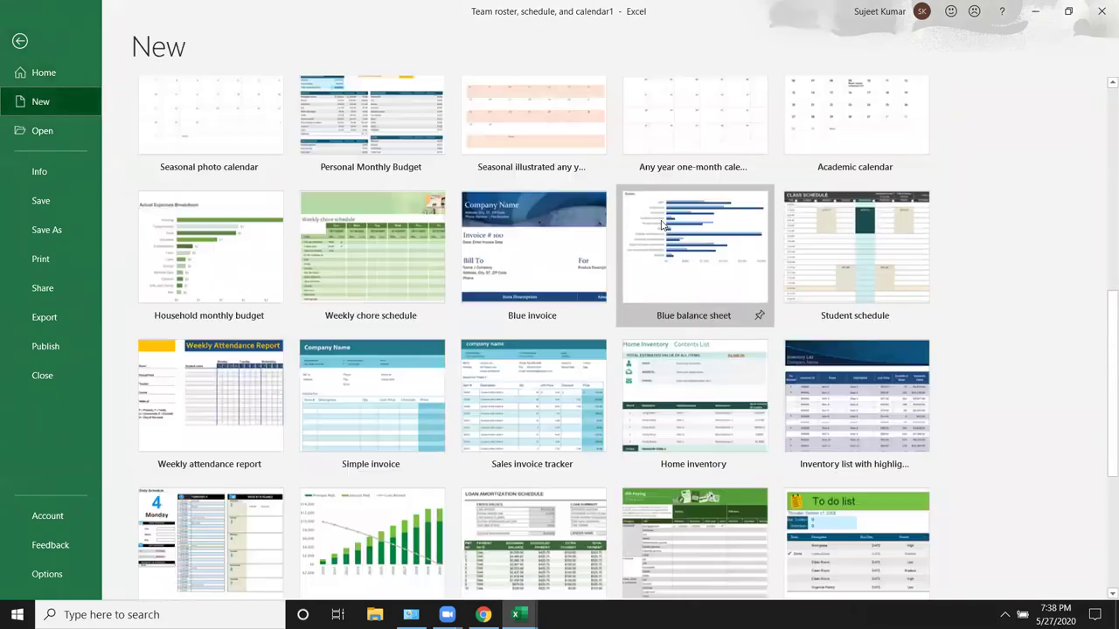
pyautogui.scroll(-1, 662, 226)
pyautogui.scroll(-2, 663, 227)
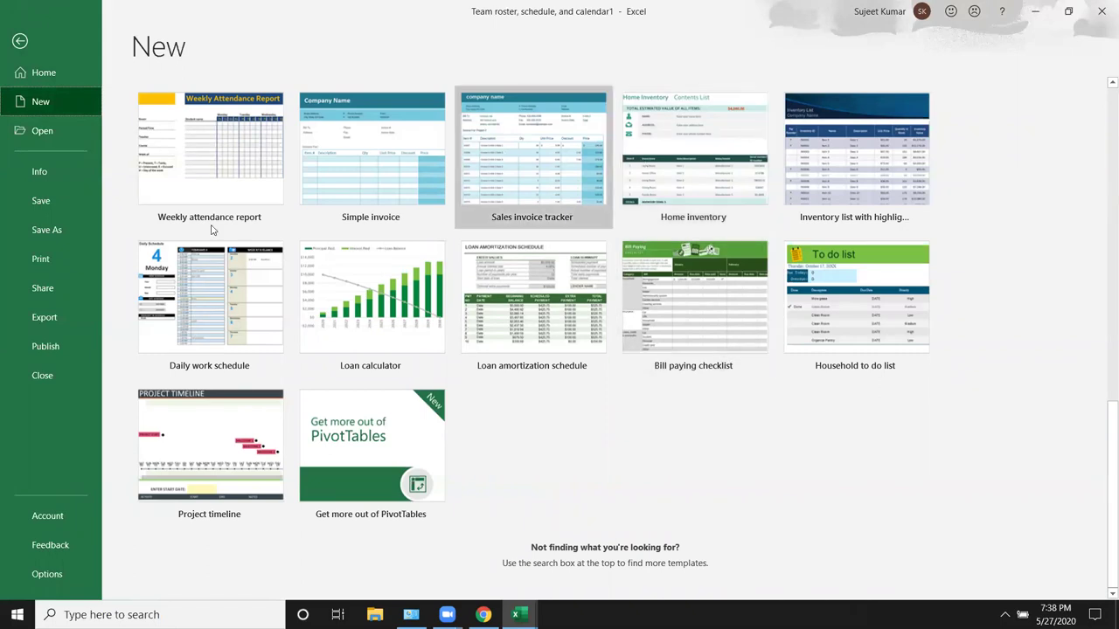
pyautogui.click(208, 310)
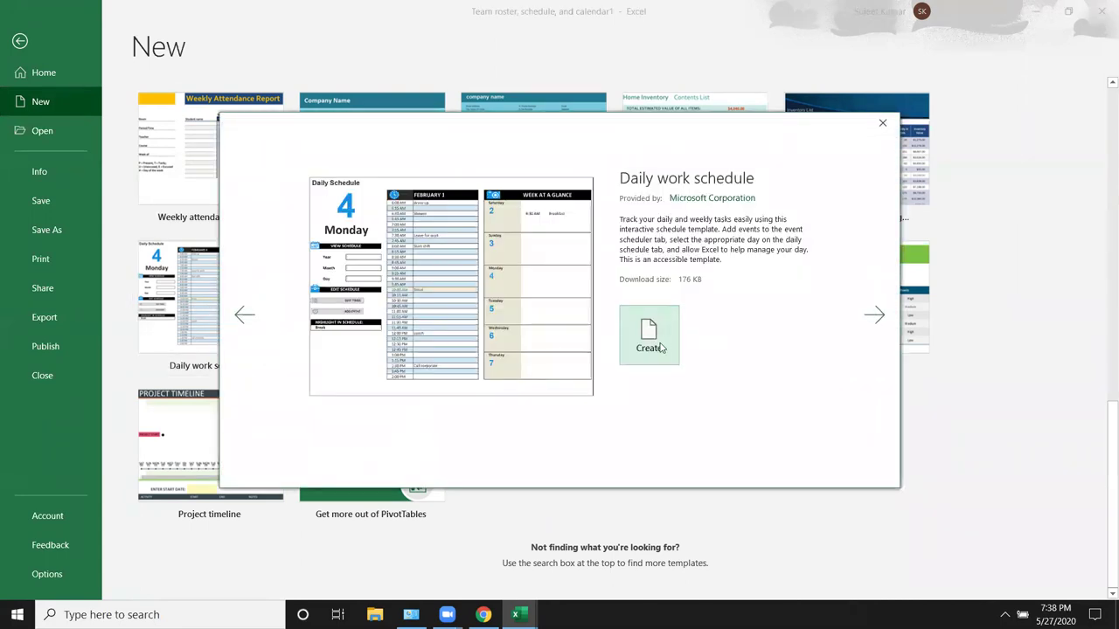
# - Create a workbook from the Daily work schedule template and inspect its date and entry cells
pyautogui.click(661, 347)
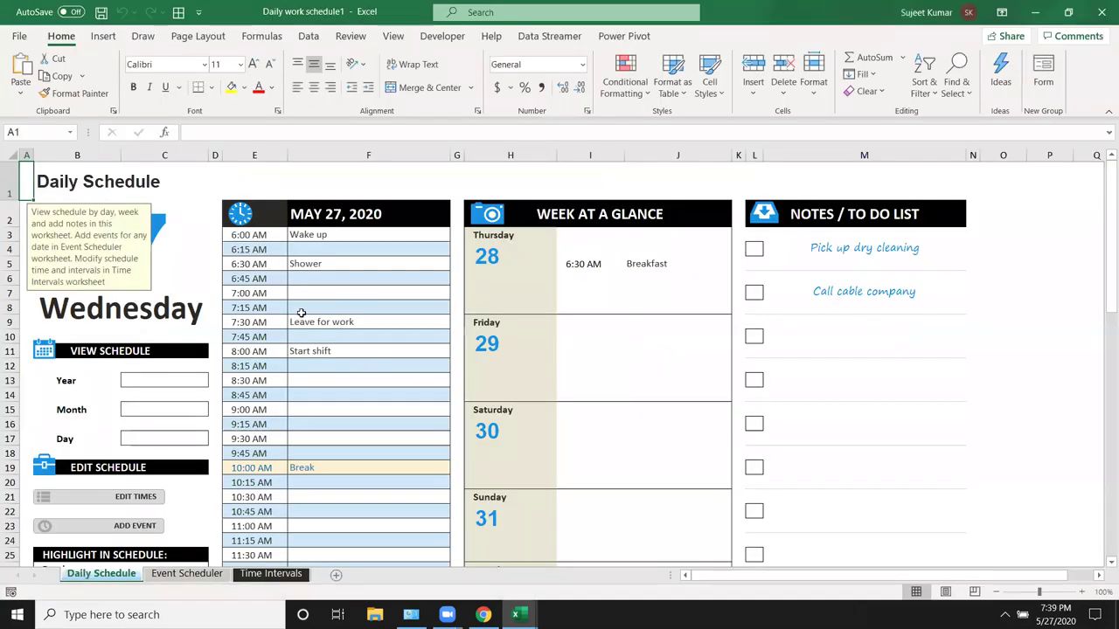
pyautogui.click(191, 257)
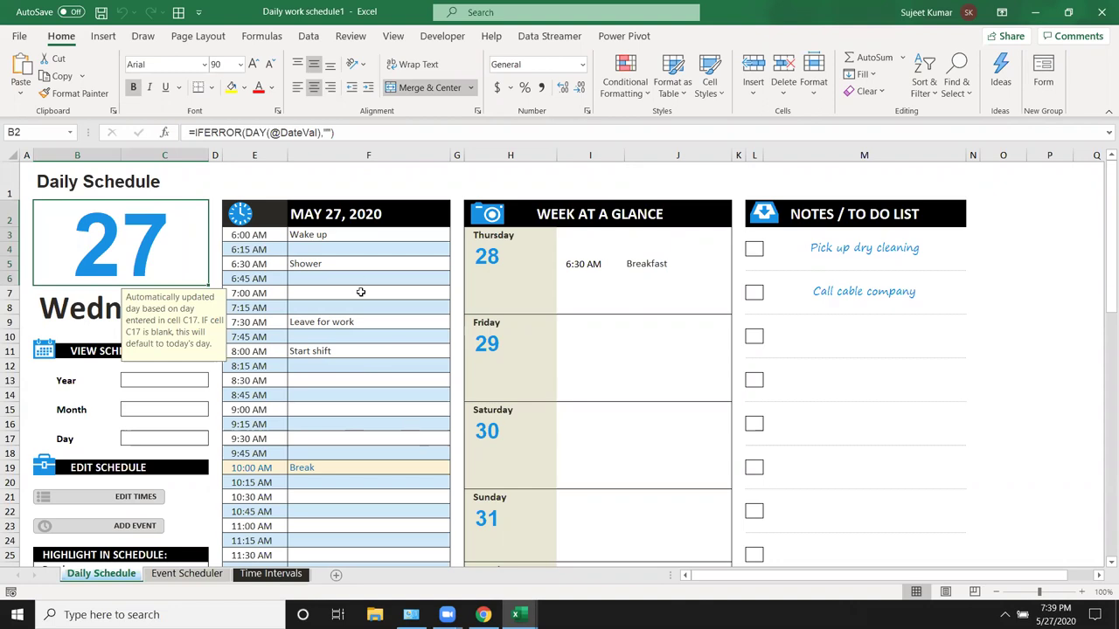
pyautogui.click(367, 308)
pyautogui.click(423, 411)
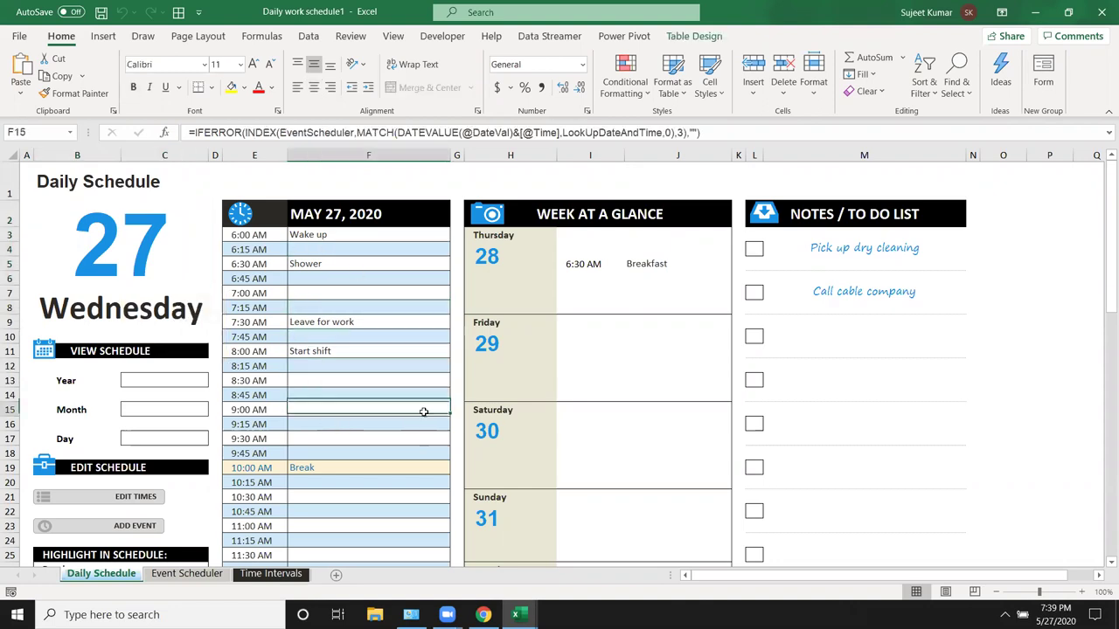
# - Inspect the Week at a Glance formulas, then open the Event Scheduler sheet
pyautogui.click(594, 280)
pyautogui.click(630, 380)
pyautogui.click(624, 440)
pyautogui.scroll(-6, 962, 310)
pyautogui.scroll(4, 962, 314)
pyautogui.scroll(2, 962, 314)
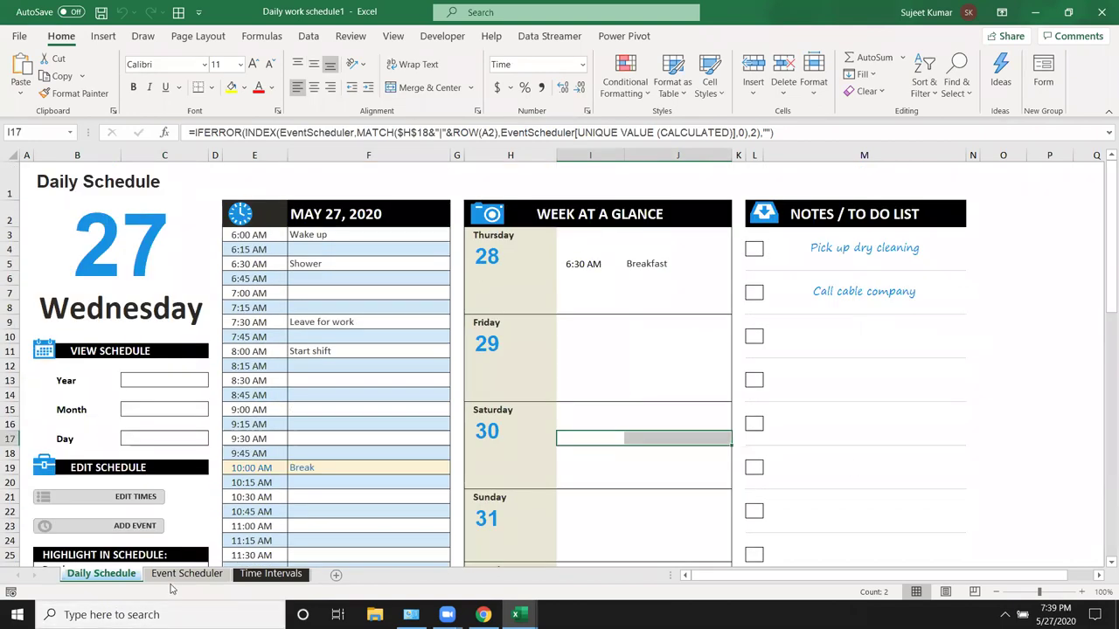
pyautogui.click(177, 574)
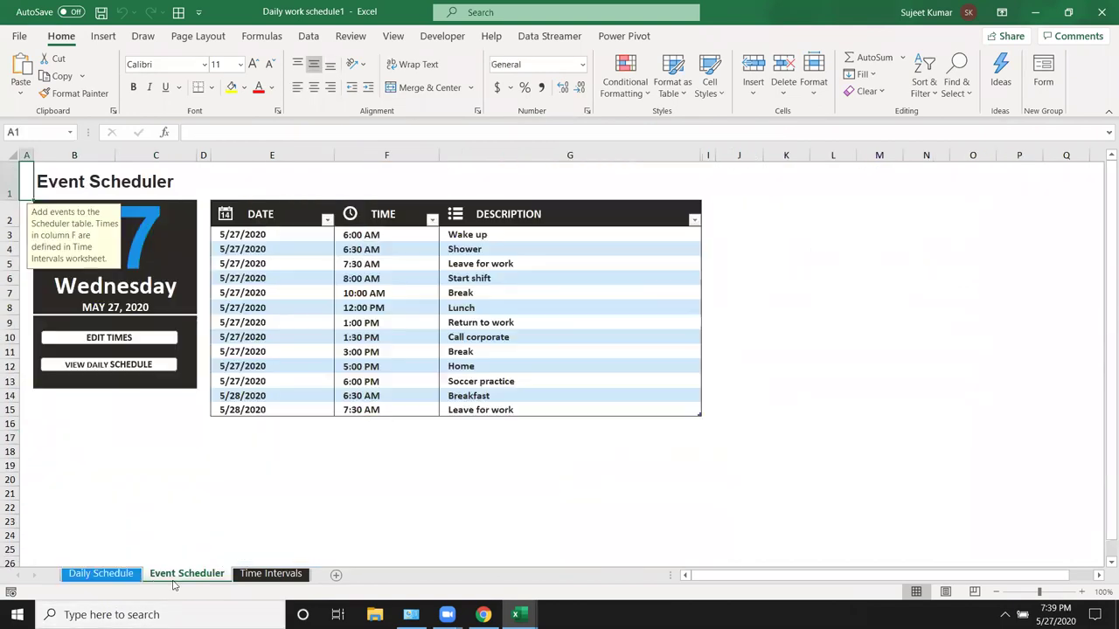
# - Inspect the DATE, event and DESCRIPTION entries on the Event Scheduler sheet
pyautogui.click(280, 325)
pyautogui.scroll(-2, 289, 344)
pyautogui.scroll(2, 289, 344)
pyautogui.click(294, 278)
pyautogui.click(292, 250)
pyautogui.click(292, 233)
pyautogui.click(293, 277)
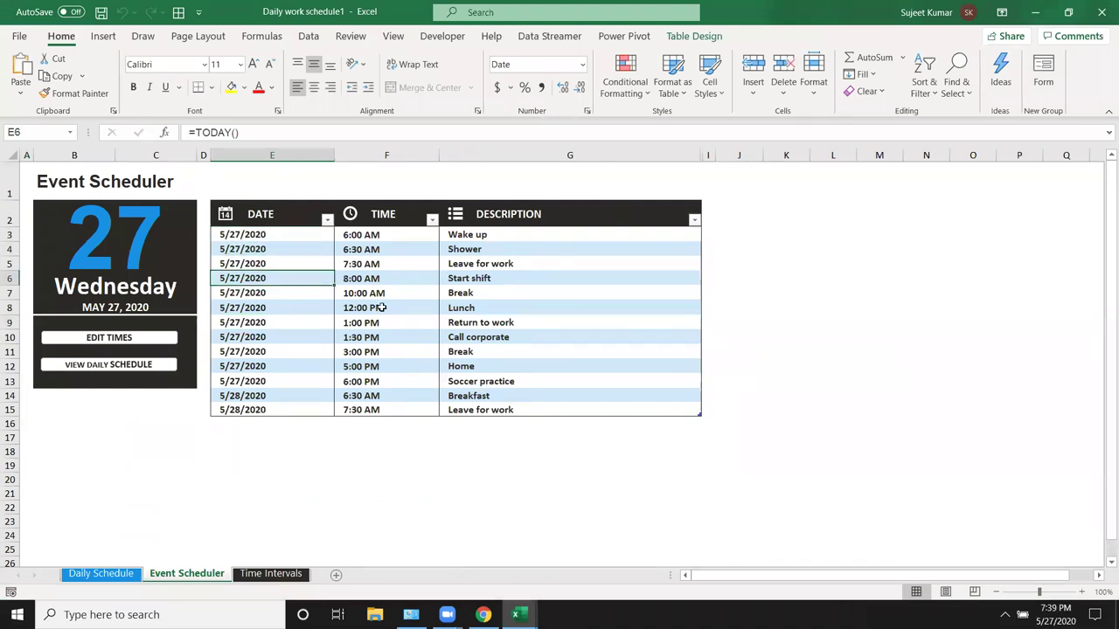
pyautogui.click(383, 307)
pyautogui.click(472, 278)
pyautogui.click(472, 234)
pyautogui.click(495, 322)
pyautogui.click(487, 337)
pyautogui.click(499, 366)
pyautogui.click(499, 382)
# - Check the generated time values on the Time Intervals sheet, including the 6:30 AM slot
pyautogui.click(290, 579)
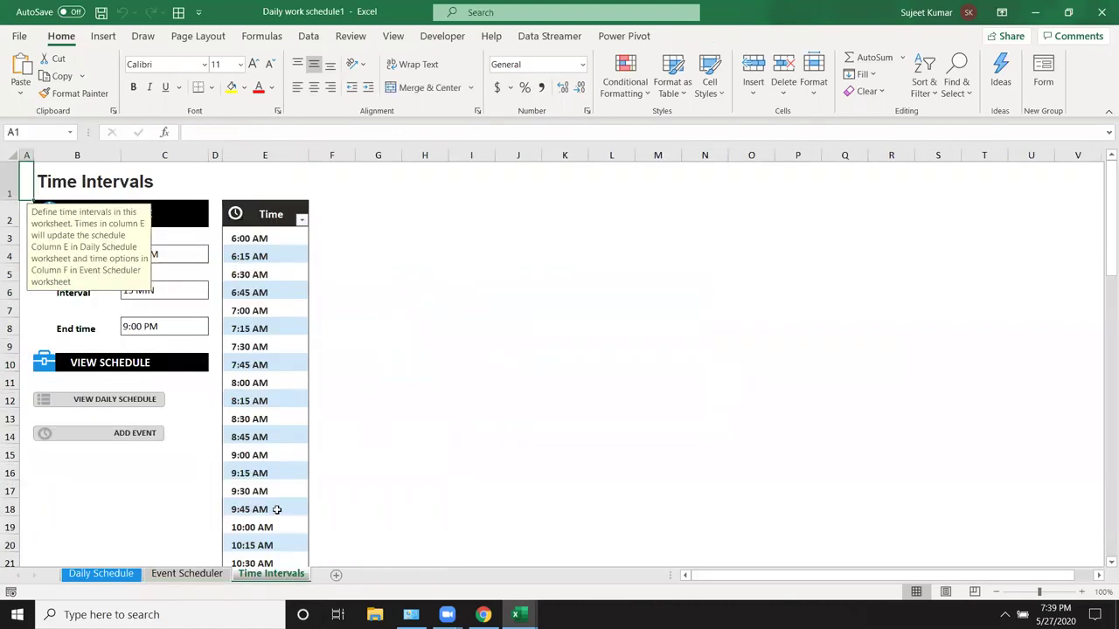
pyautogui.click(387, 325)
pyautogui.click(285, 273)
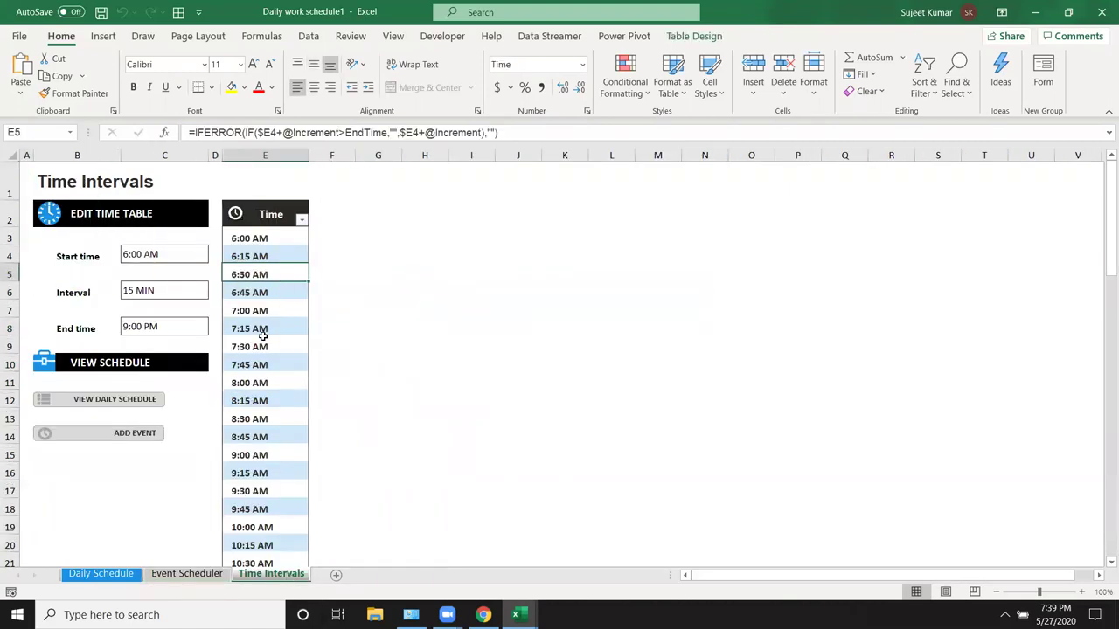
pyautogui.scroll(-3, 263, 332)
pyautogui.scroll(3, 265, 335)
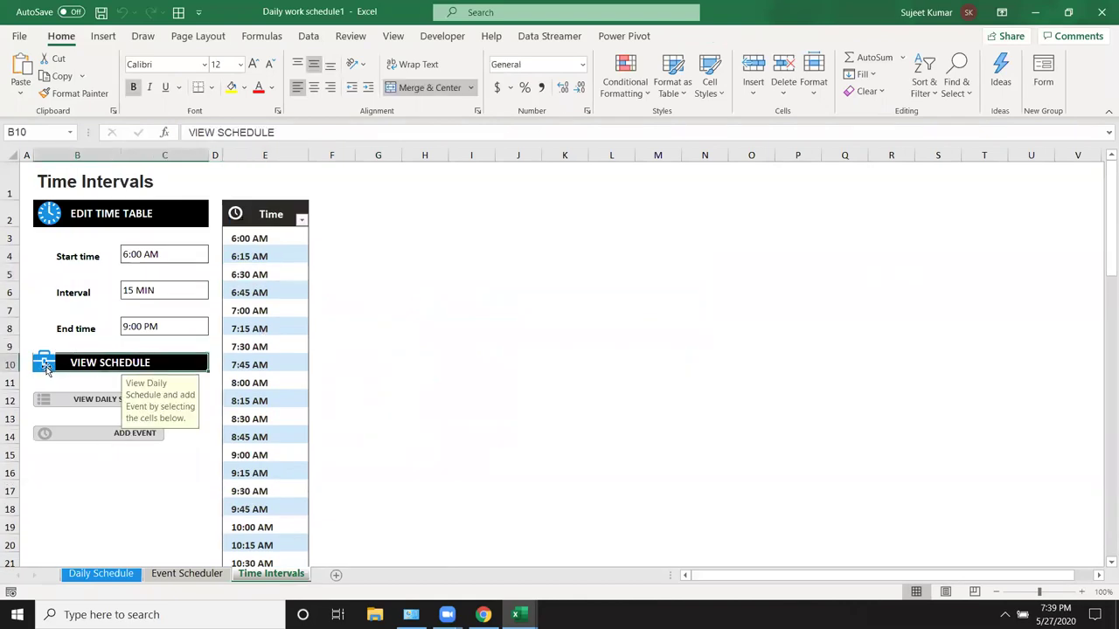
# - Review the VIEW SCHEDULE block, 6:15–8:30 AM slots, Week at a Glance and notes list
pyautogui.click(47, 365)
pyautogui.click(169, 363)
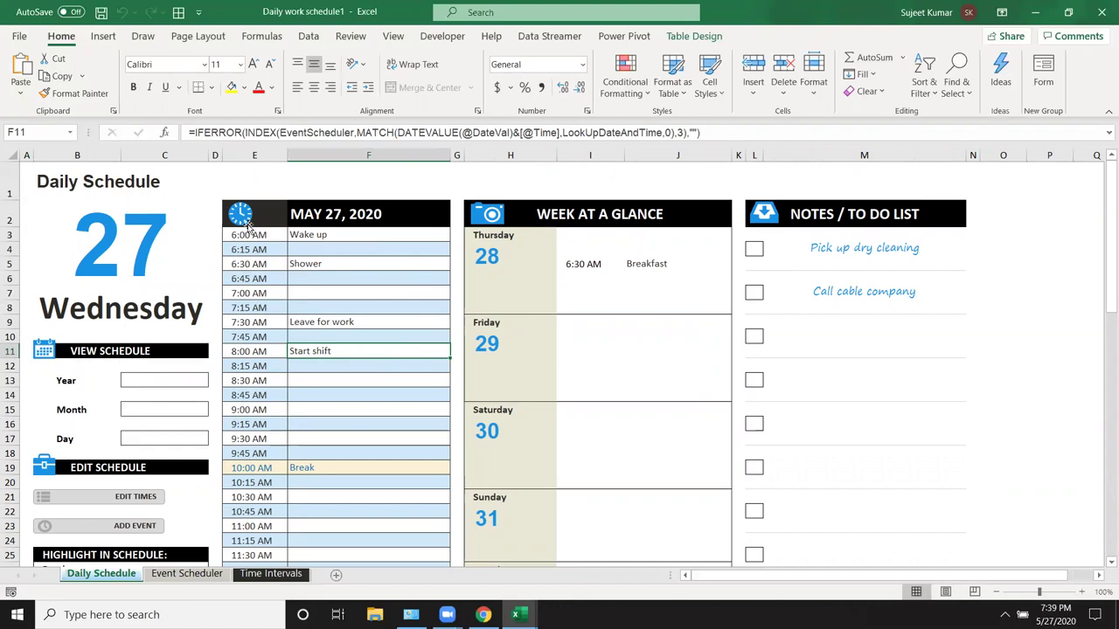
pyautogui.moveTo(249, 249); pyautogui.dragTo(249, 380)
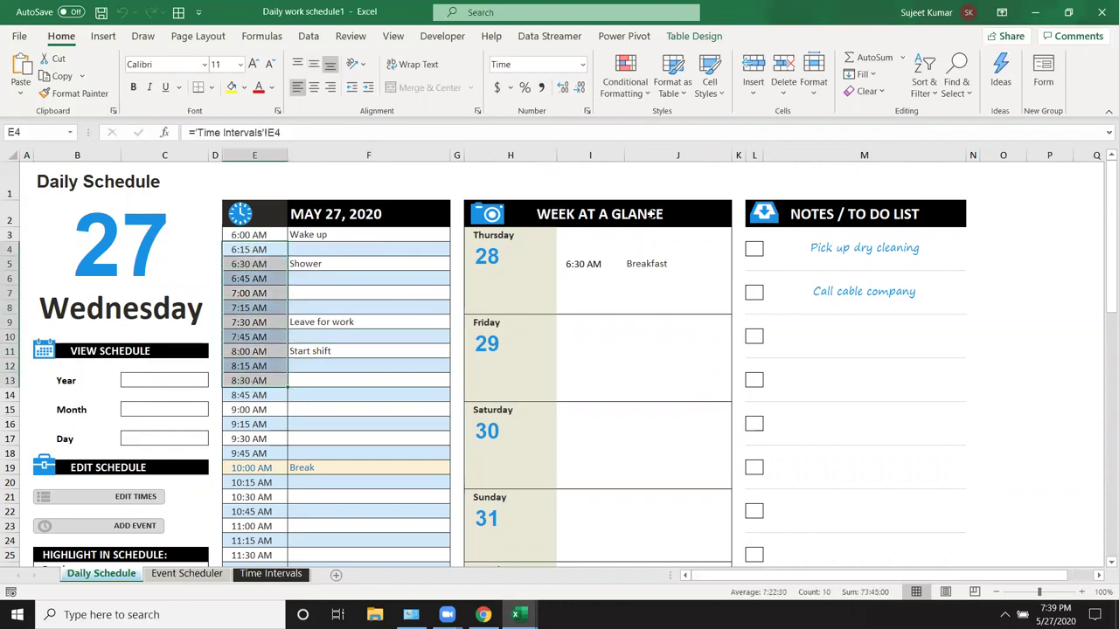
pyautogui.click(617, 214)
pyautogui.click(593, 287)
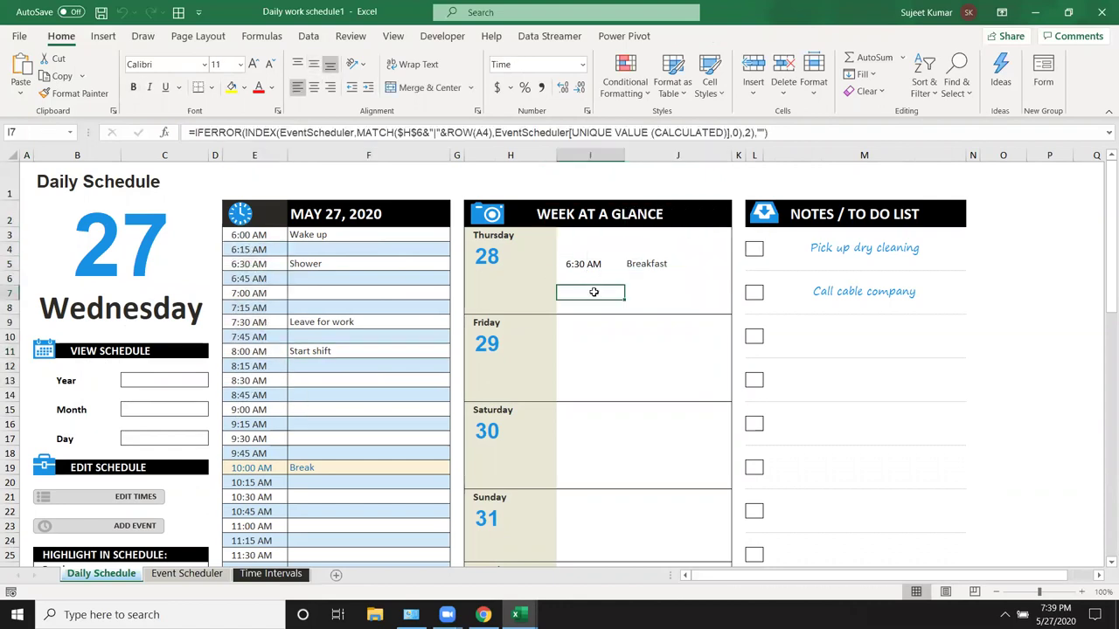
pyautogui.click(816, 219)
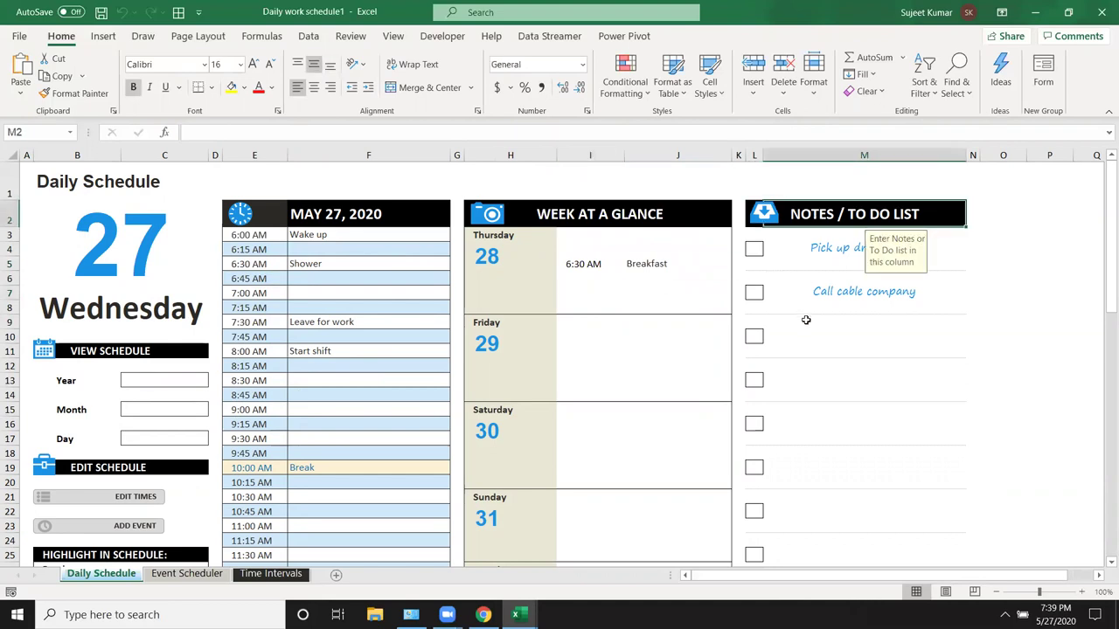
pyautogui.click(829, 370)
pyautogui.click(837, 417)
pyautogui.click(841, 302)
pyautogui.click(840, 343)
pyautogui.click(839, 428)
# - Close the Daily work schedule1 workbook window
pyautogui.scroll(-5, 839, 430)
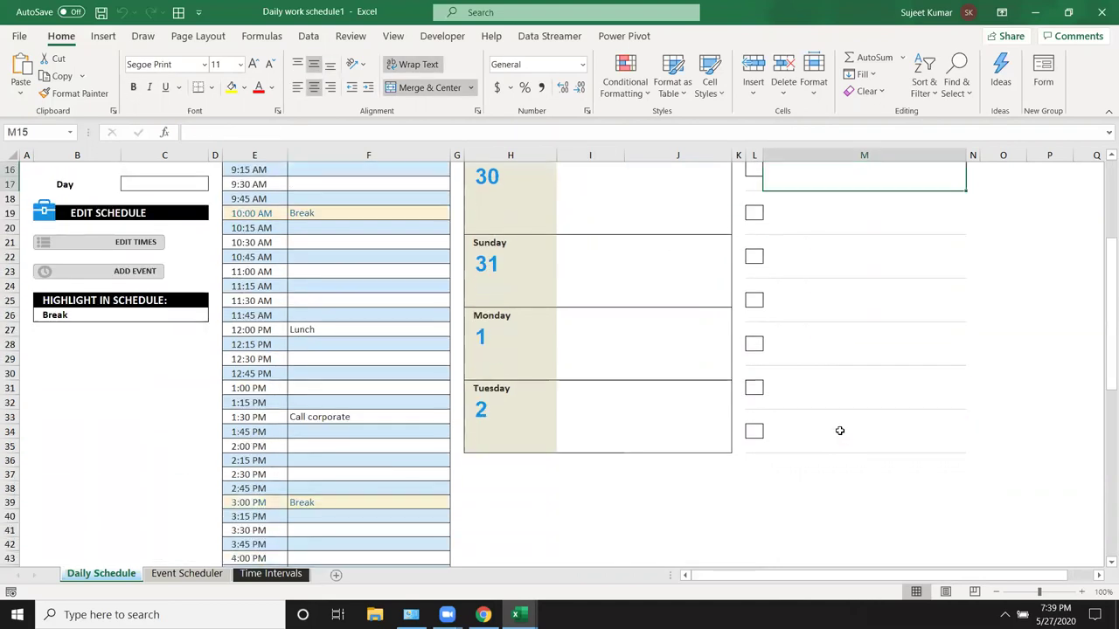
pyautogui.scroll(-5, 839, 430)
pyautogui.scroll(-4, 839, 430)
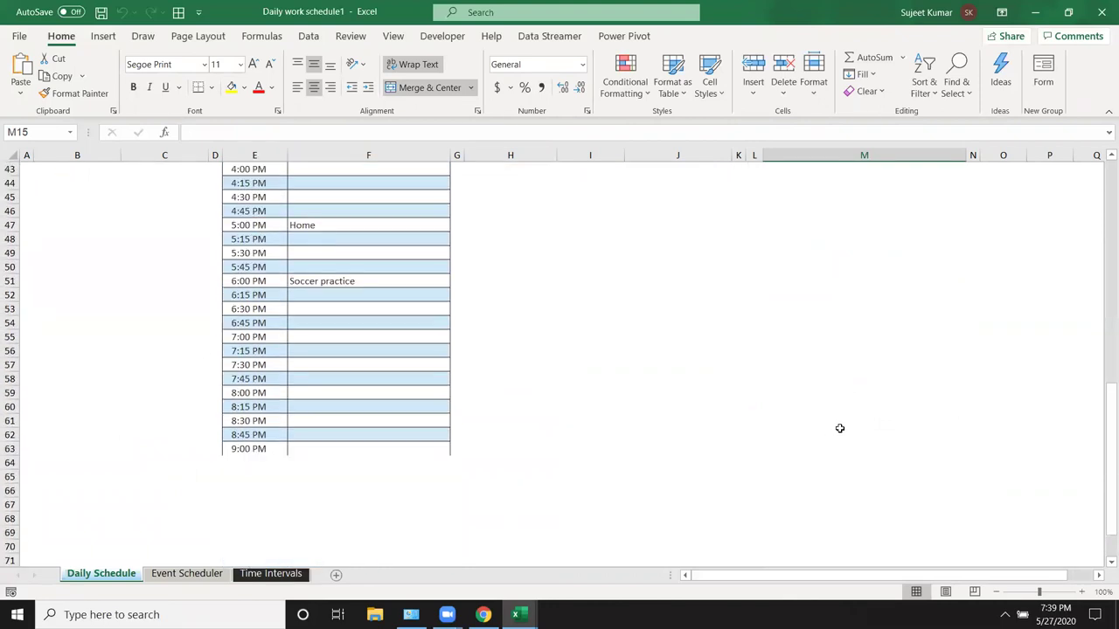
pyautogui.scroll(6, 839, 429)
pyautogui.scroll(6, 839, 427)
pyautogui.scroll(2, 839, 426)
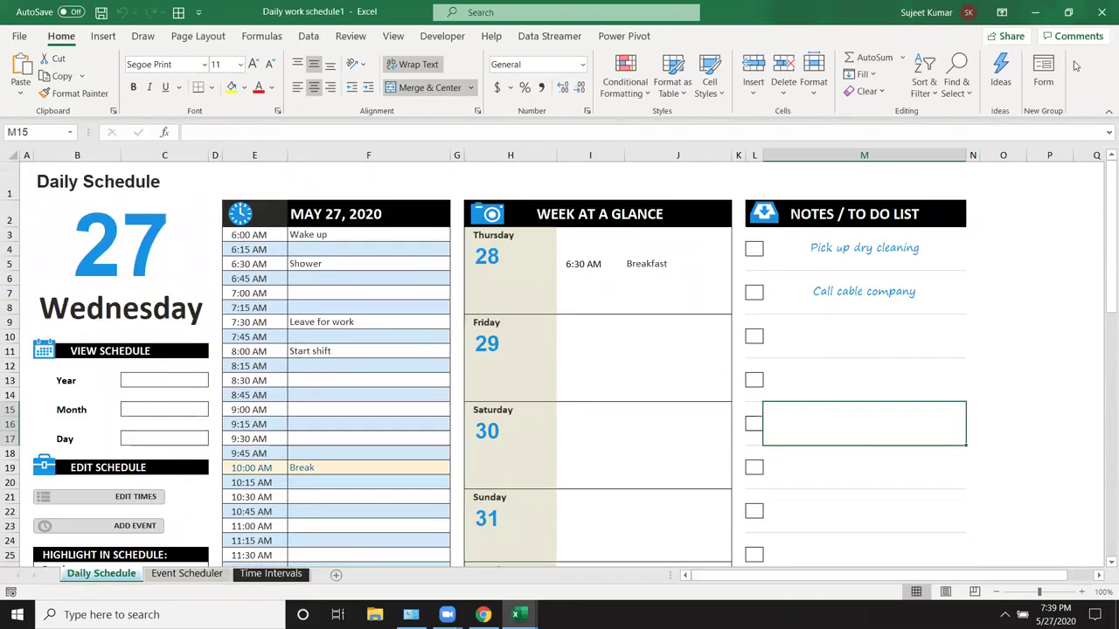
pyautogui.click(1101, 11)
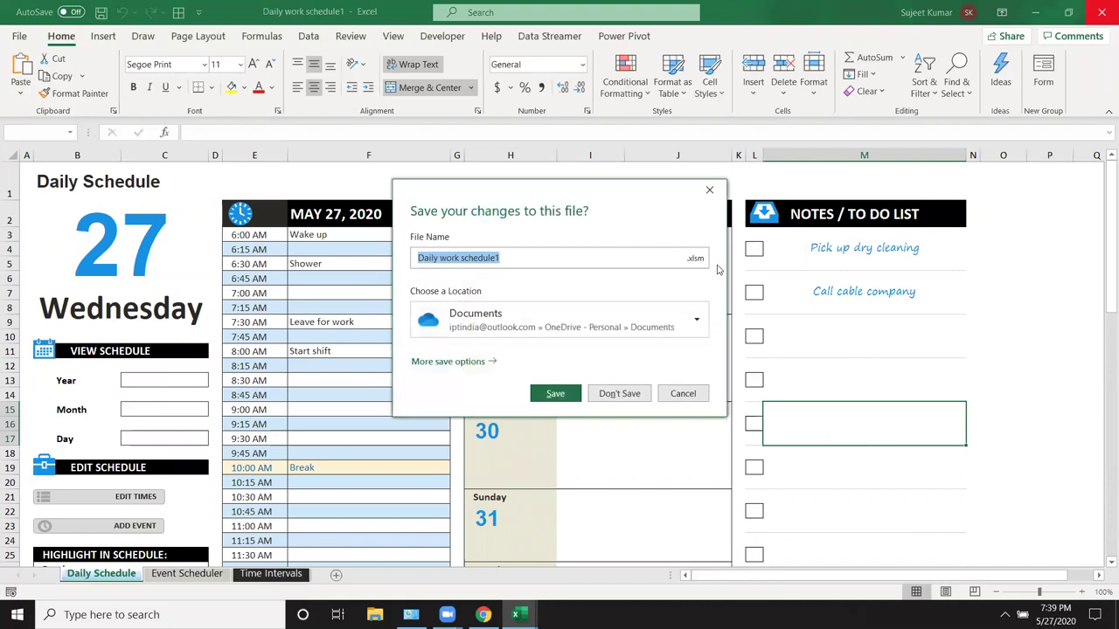
# - Close Daily work schedule1 and the team roster calendar workbook without saving, then open File
pyautogui.click(625, 393)
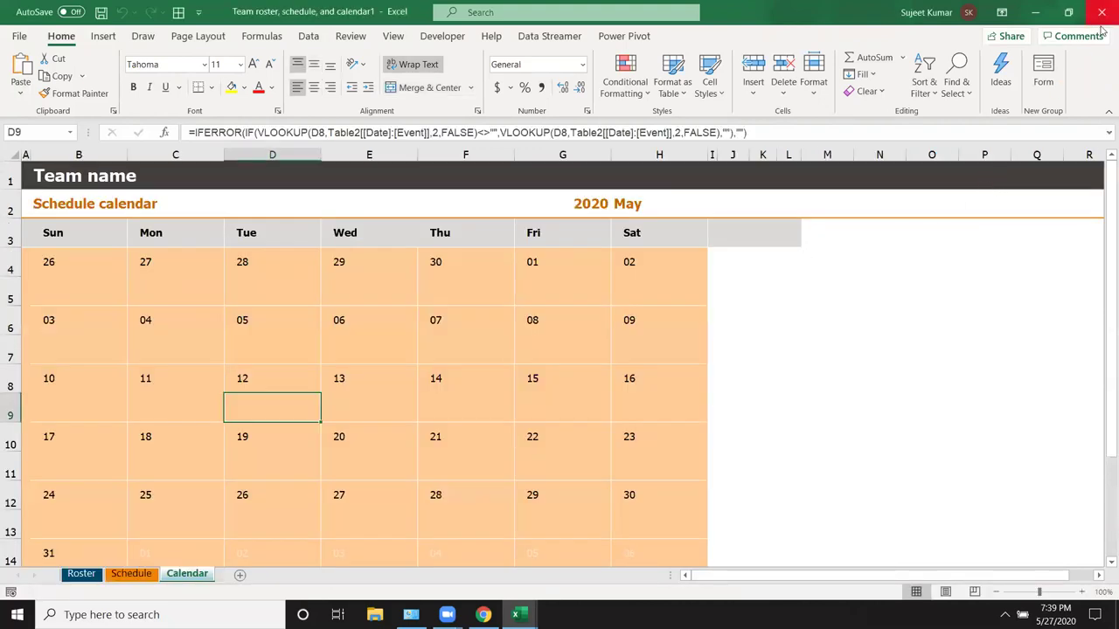
pyautogui.click(1101, 11)
pyautogui.click(616, 393)
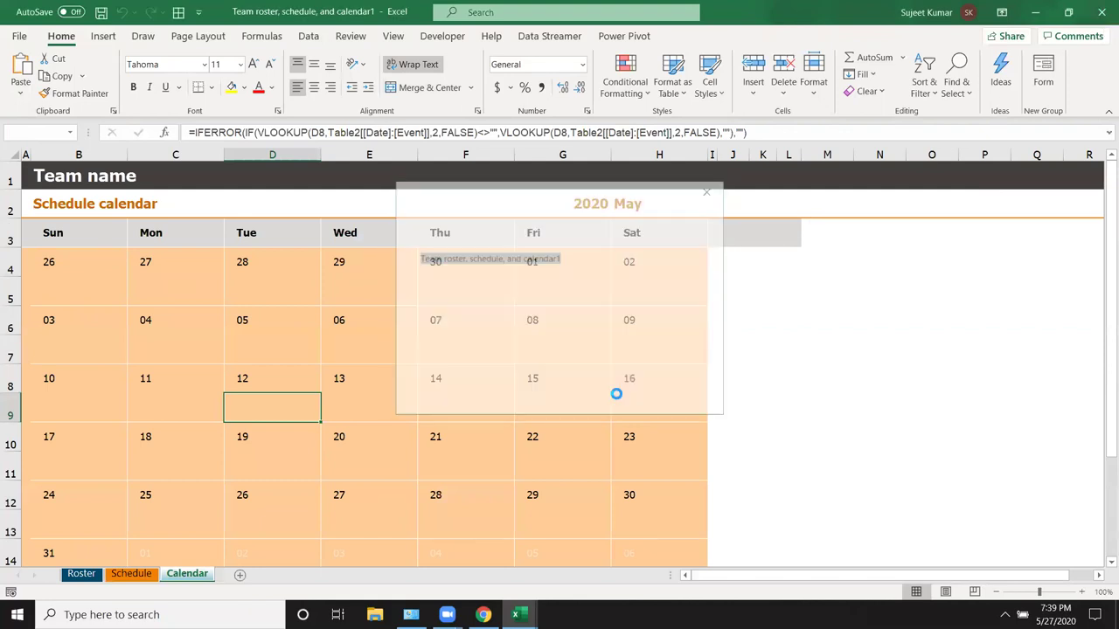
pyautogui.click(15, 39)
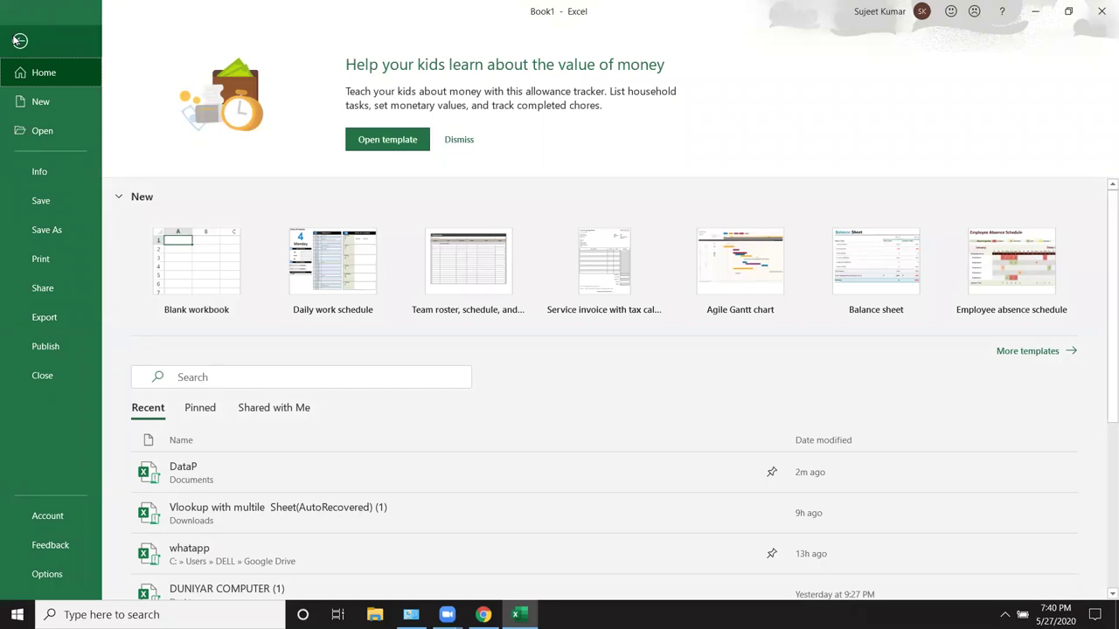
# - Glance at the Open and New pages, then press Esc back to Book1's worksheet
pyautogui.click(26, 125)
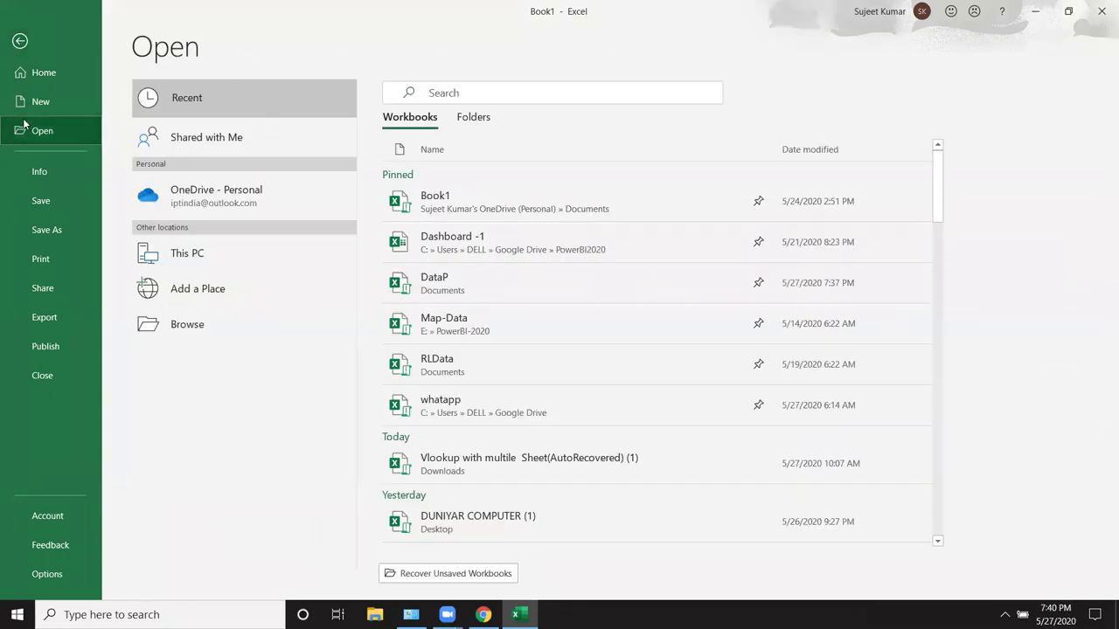
pyautogui.click(27, 105)
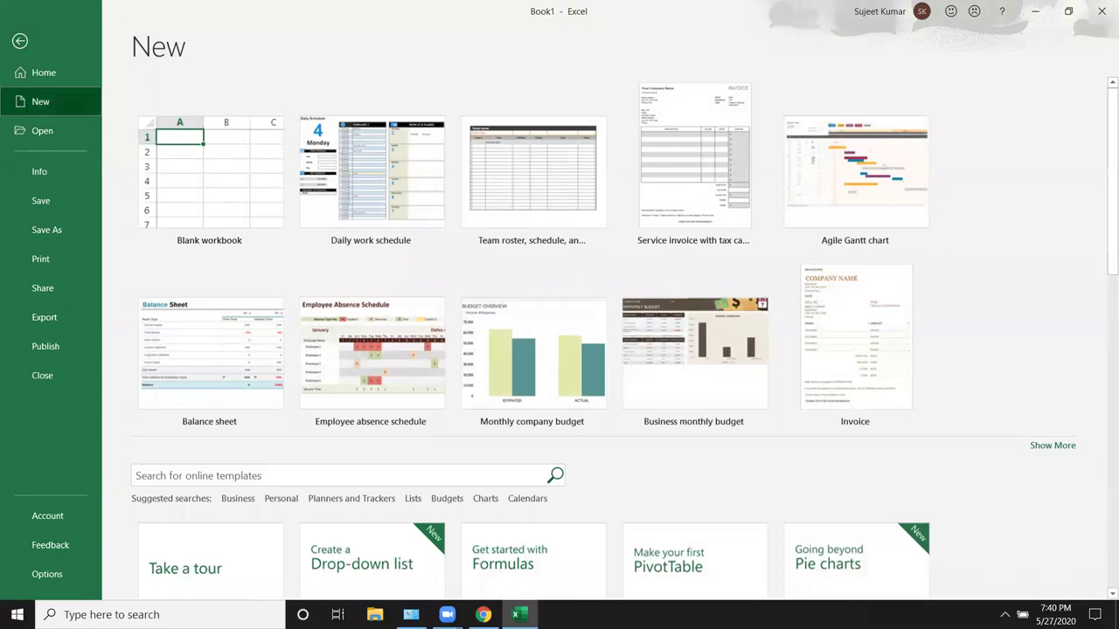
pyautogui.press('Escape')
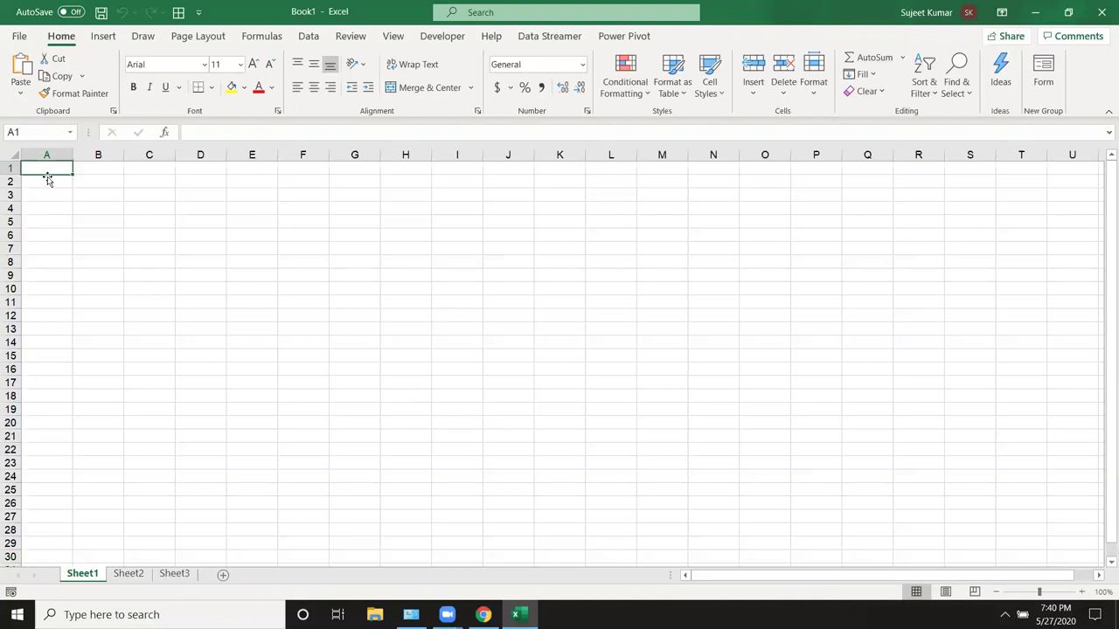
# - Merge A1:K4 and enter the title 'Daily Sales Report'
pyautogui.moveTo(48, 167); pyautogui.dragTo(544, 204)
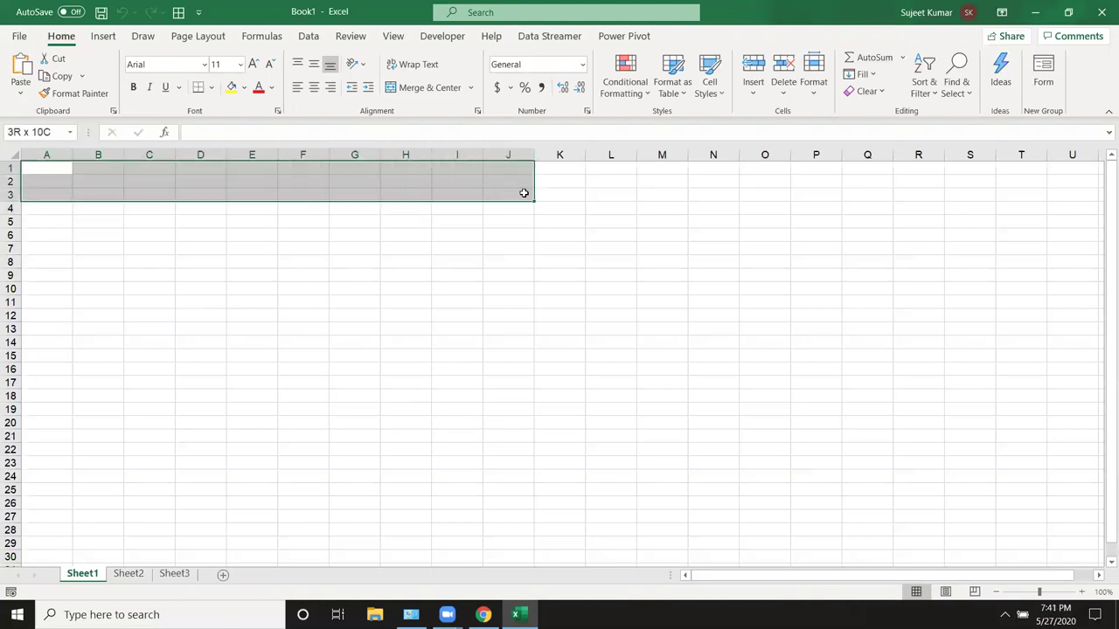
pyautogui.click(429, 87)
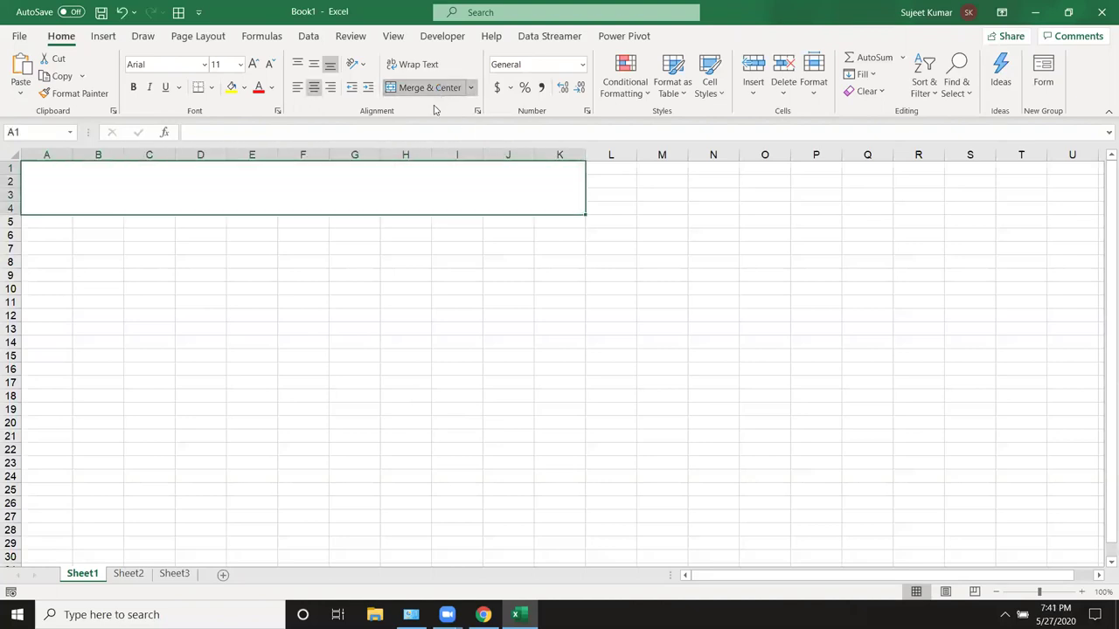
pyautogui.write('Daily Sales Repr')
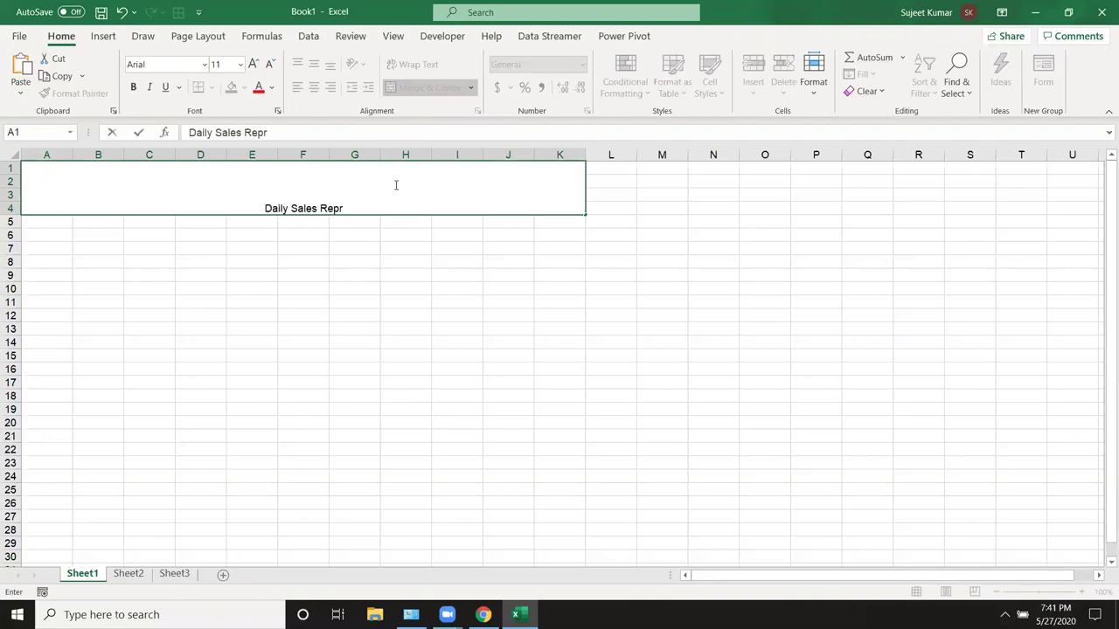
pyautogui.press('BackSpace')
pyautogui.write('ort')
pyautogui.press('Return')
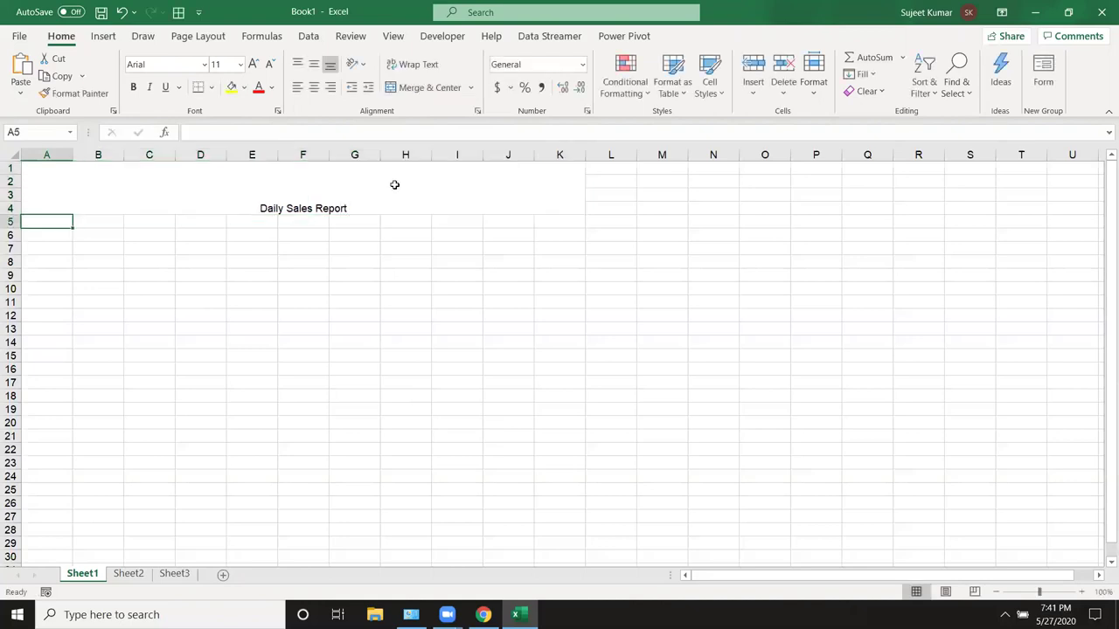
# - Add the labels 'Date' in A7 and 'Location' beside it in row 7
pyautogui.click(58, 253)
pyautogui.write('Da')
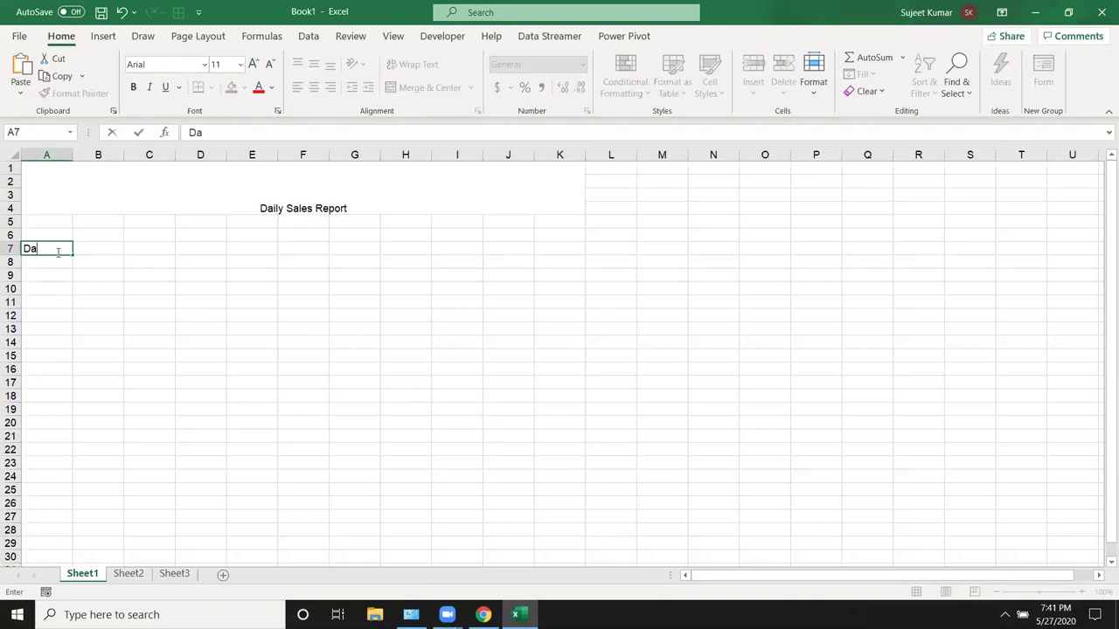
pyautogui.write('te')
pyautogui.press('Return')
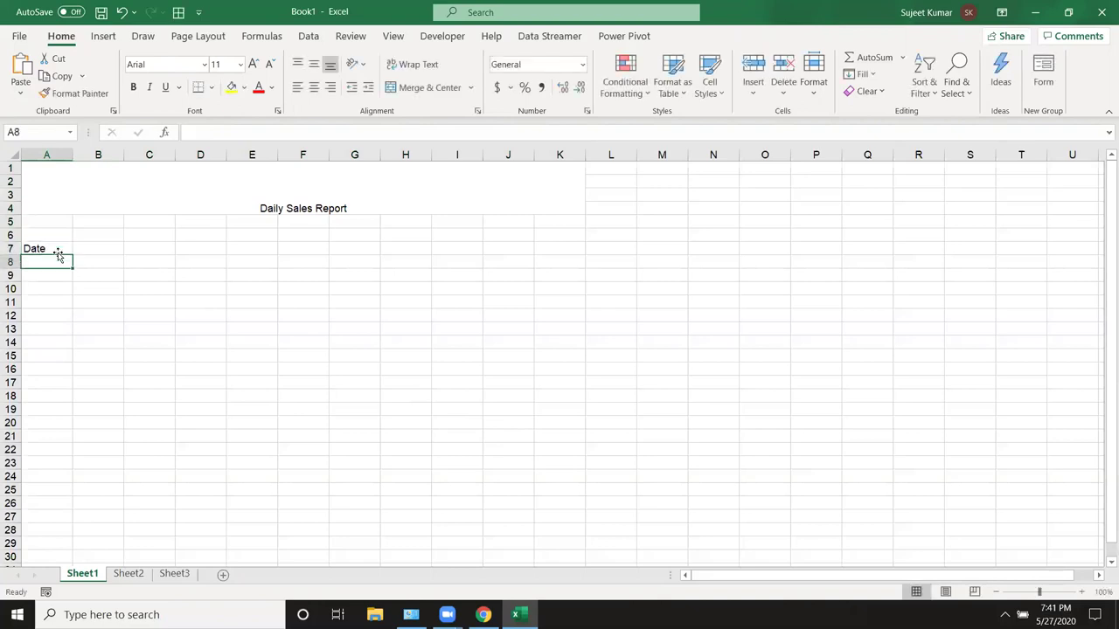
pyautogui.press('Up')
pyautogui.press('Right')
pyautogui.press('Right')
pyautogui.press('Right')
pyautogui.press('Right')
pyautogui.press('Right')
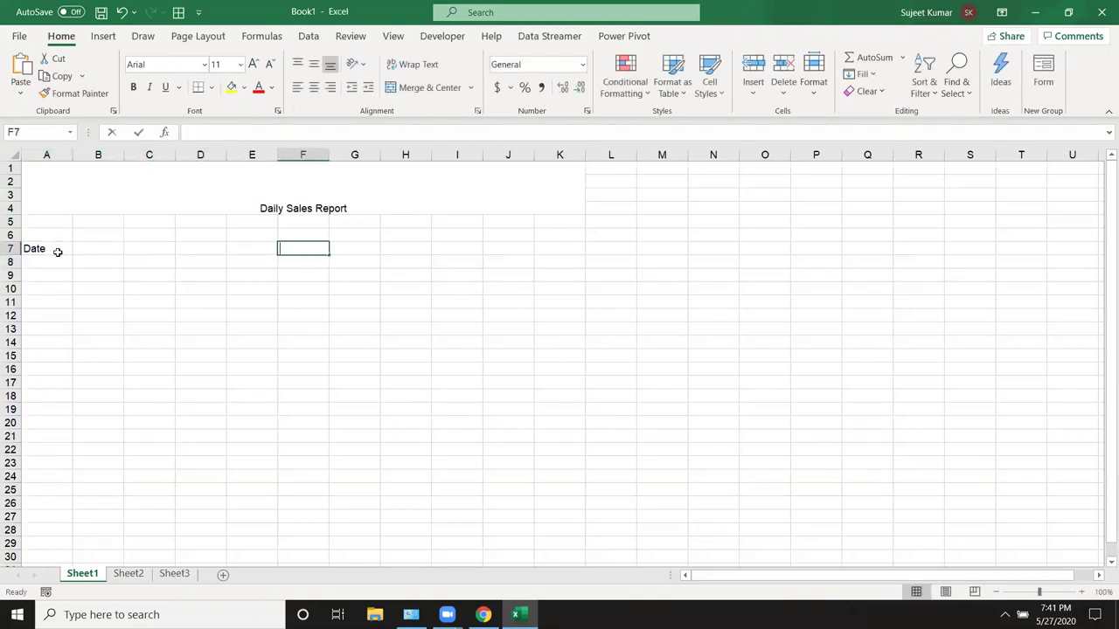
pyautogui.write('Location')
pyautogui.press('Return')
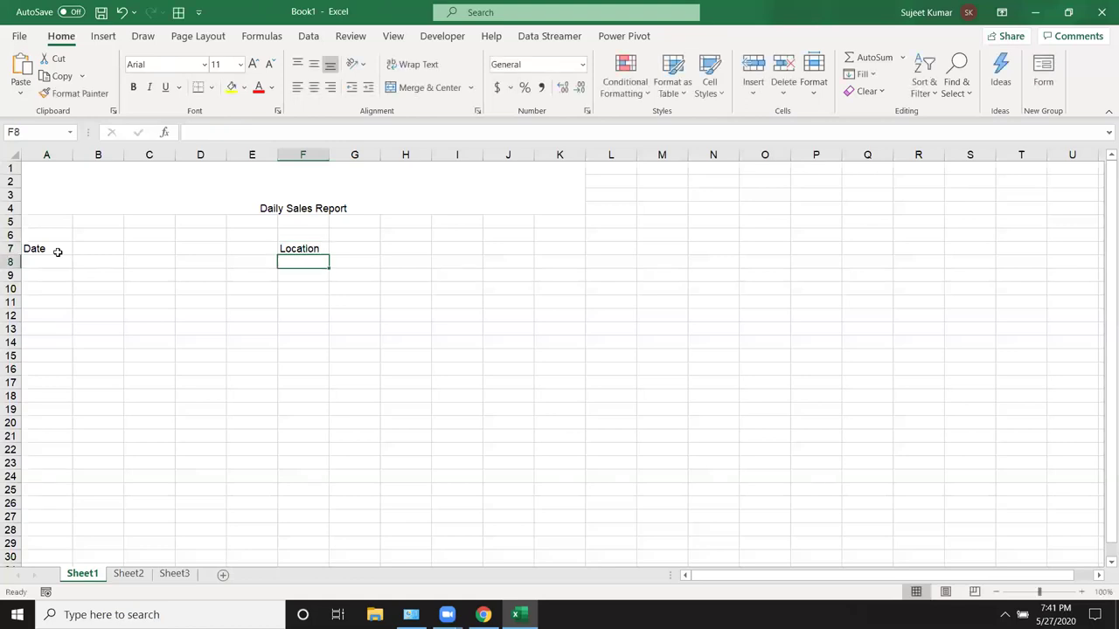
# - Enter Sr, Name, Part, Area, Dr, Cr and Balance in cells A10 through G10
pyautogui.press('Left')
pyautogui.press('Left')
pyautogui.press('Left')
pyautogui.press('Left')
pyautogui.press('Left')
pyautogui.press('Down')
pyautogui.press('Down')
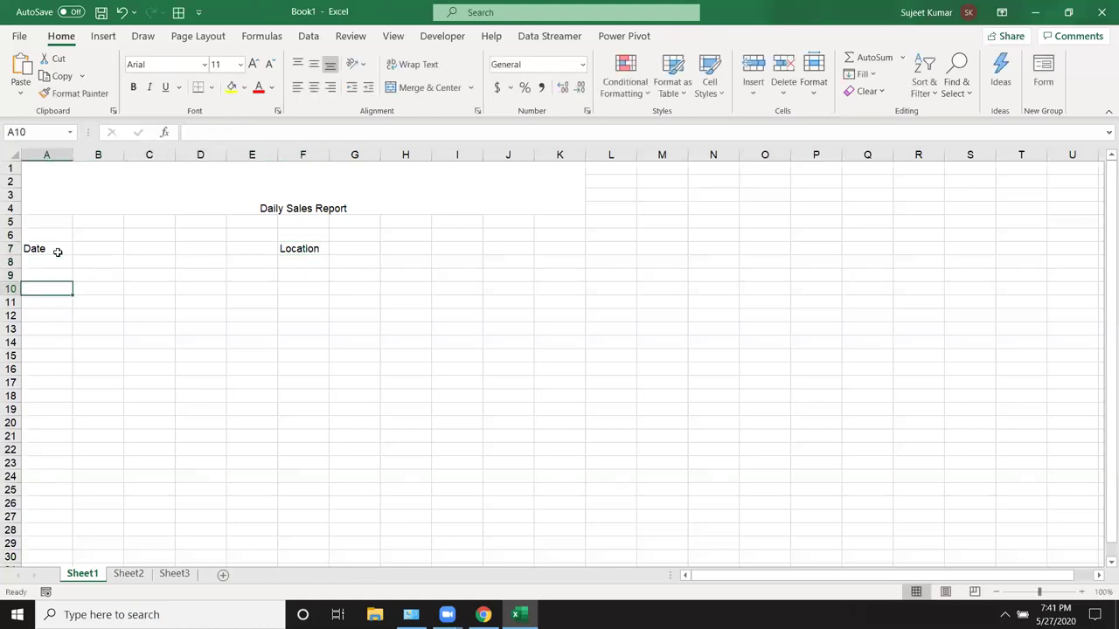
pyautogui.write('Sr')
pyautogui.press('Tab')
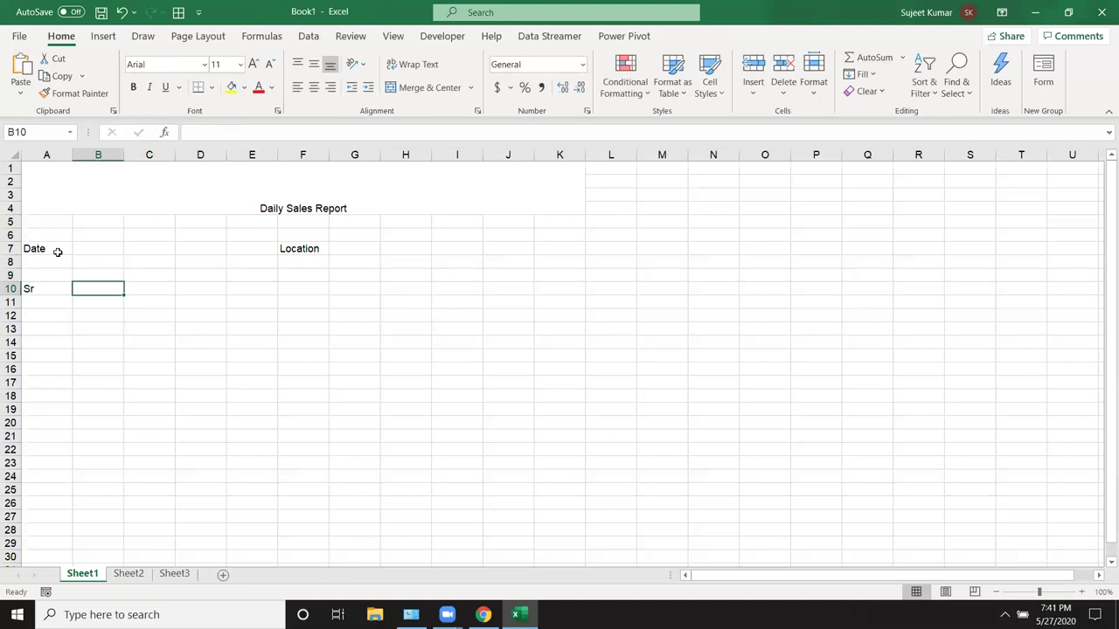
pyautogui.write('Name')
pyautogui.press('Tab')
pyautogui.write('Part')
pyautogui.press('Tab')
pyautogui.write('Area')
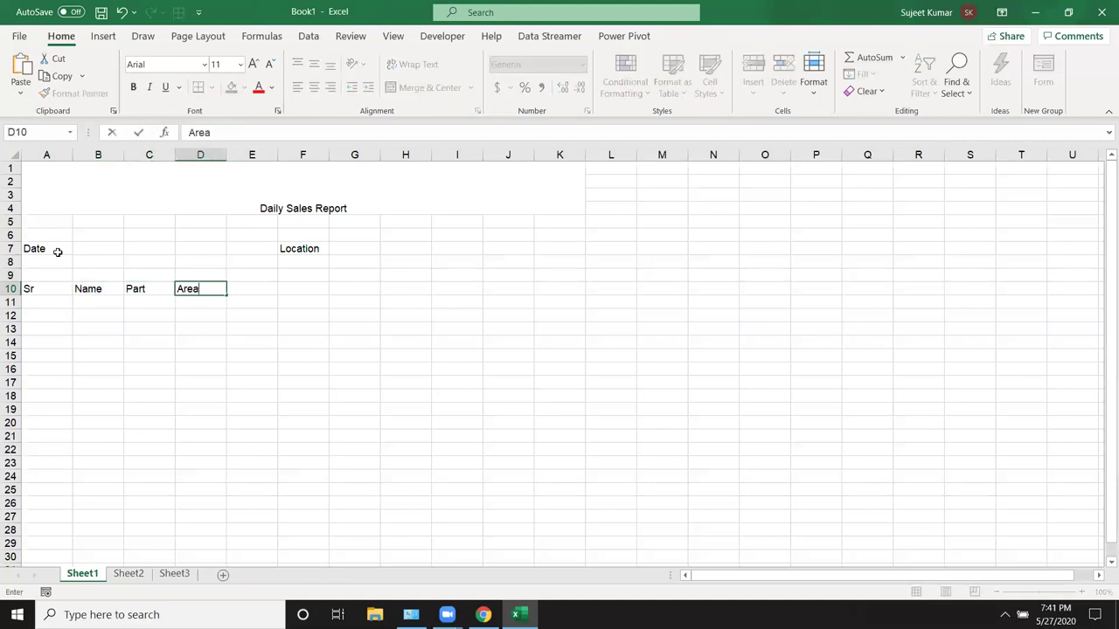
pyautogui.press('Tab')
pyautogui.write('Dr')
pyautogui.press('Tab')
pyautogui.write('C')
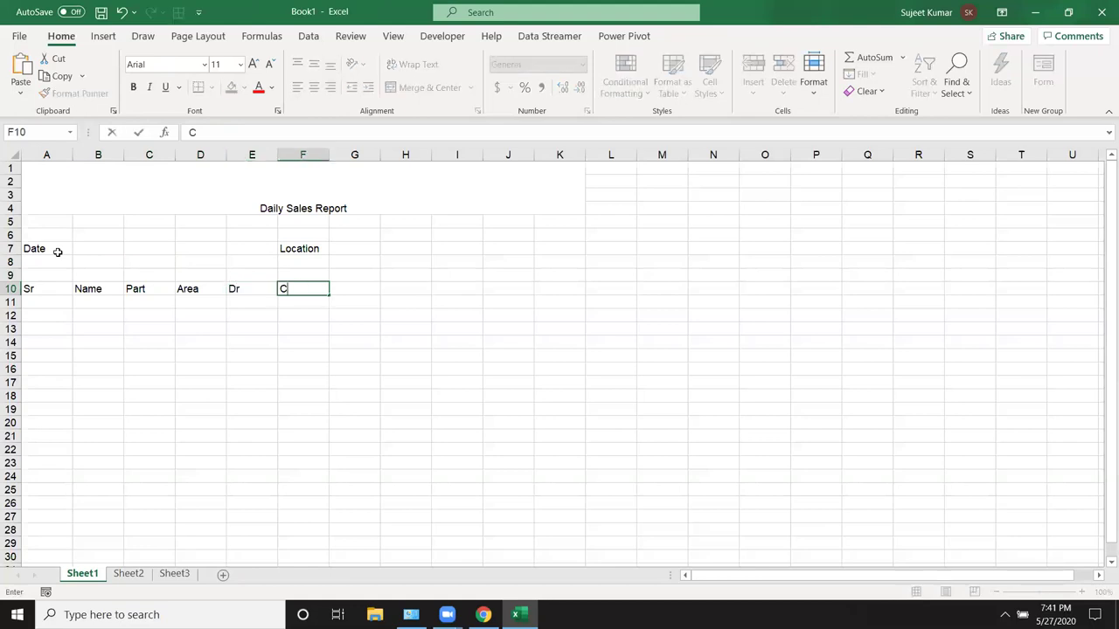
pyautogui.press('Tab')
pyautogui.write('B')
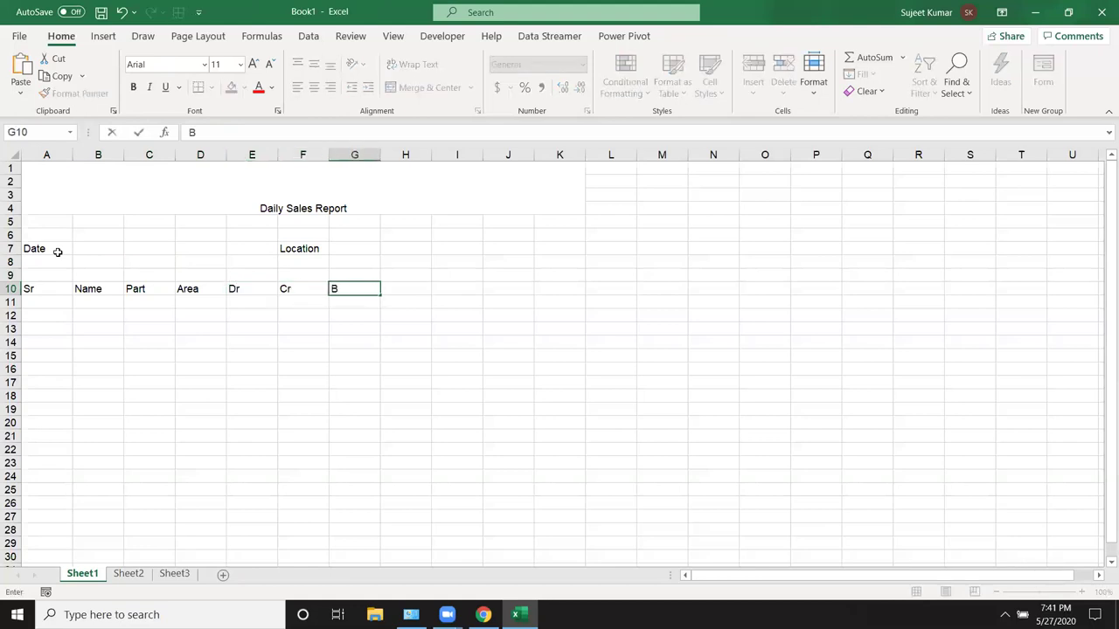
pyautogui.write('alanc')
pyautogui.write('e')
pyautogui.press('Return')
# - Apply All Borders to the A10:G29 table
pyautogui.moveTo(42, 289); pyautogui.dragTo(354, 540)
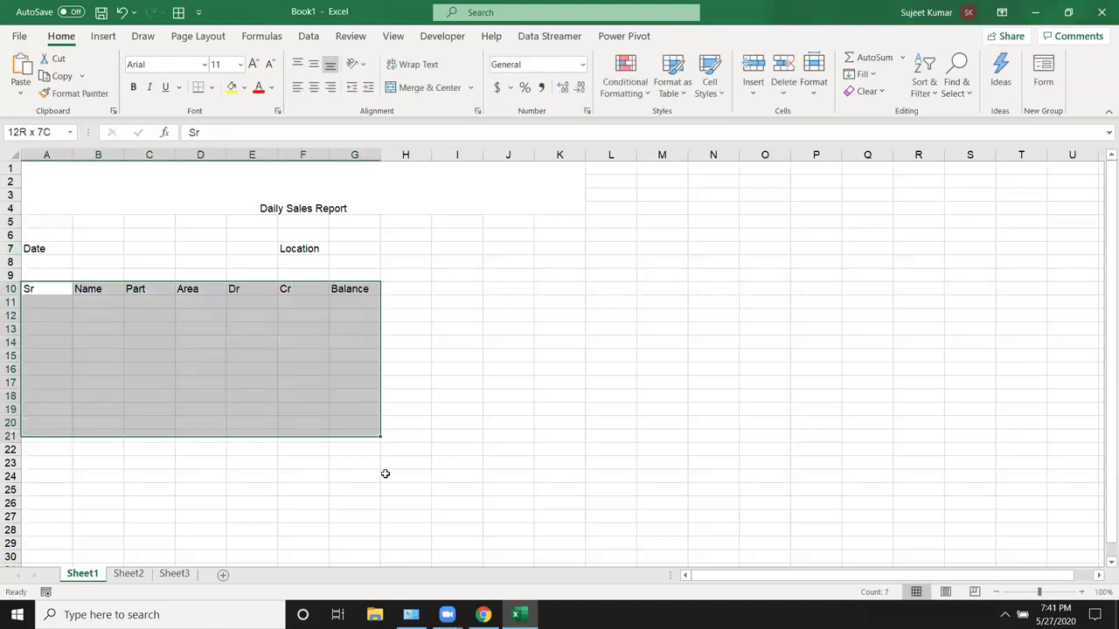
pyautogui.click(212, 88)
pyautogui.click(208, 243)
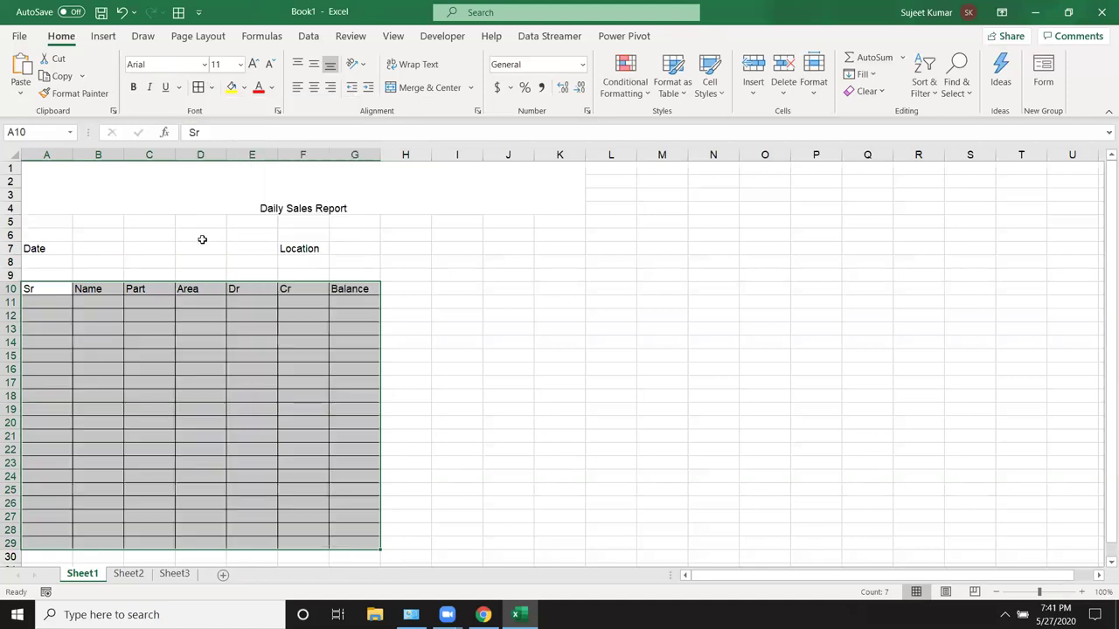
# - Add bottom borders under A7:B7 beside Date and F7:G7 beside Location
pyautogui.moveTo(50, 248); pyautogui.dragTo(87, 249)
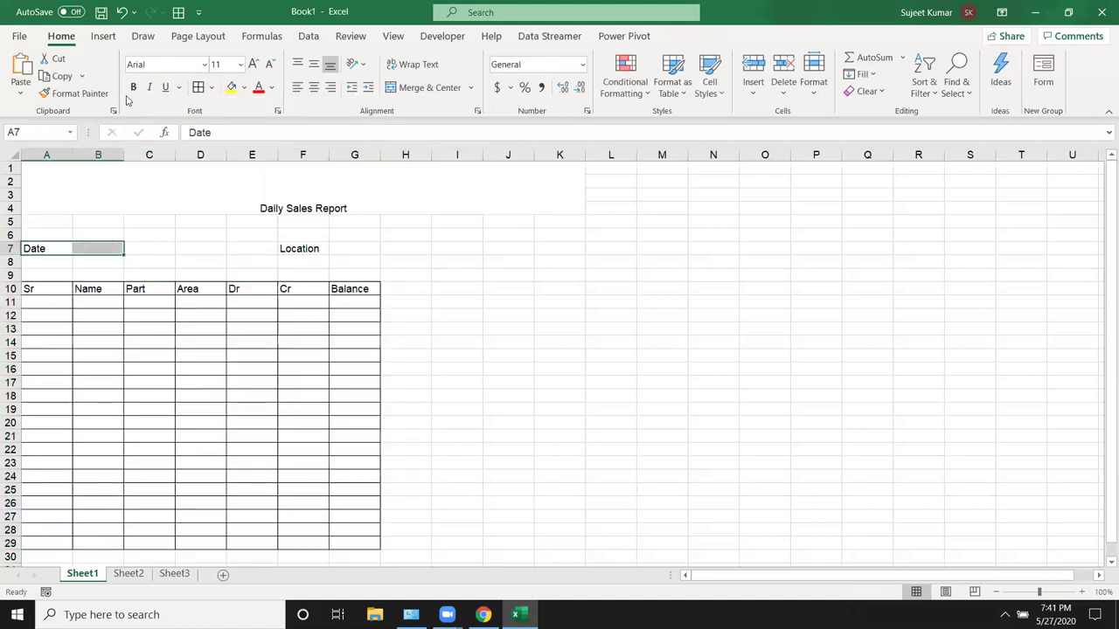
pyautogui.click(211, 88)
pyautogui.click(229, 131)
pyautogui.moveTo(317, 249); pyautogui.dragTo(350, 248)
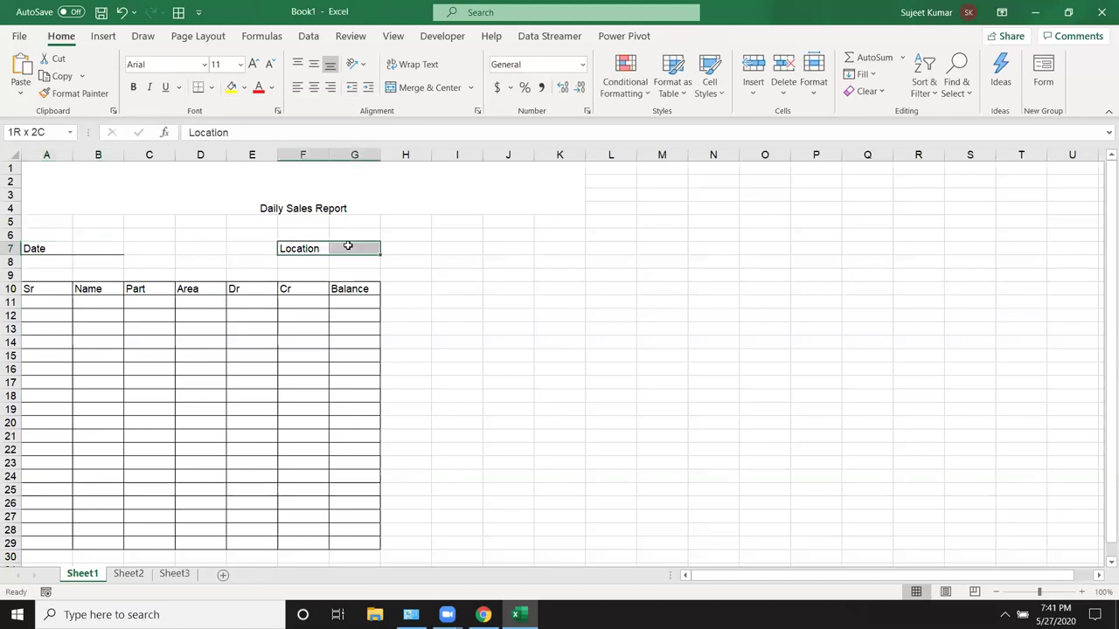
pyautogui.click(240, 65)
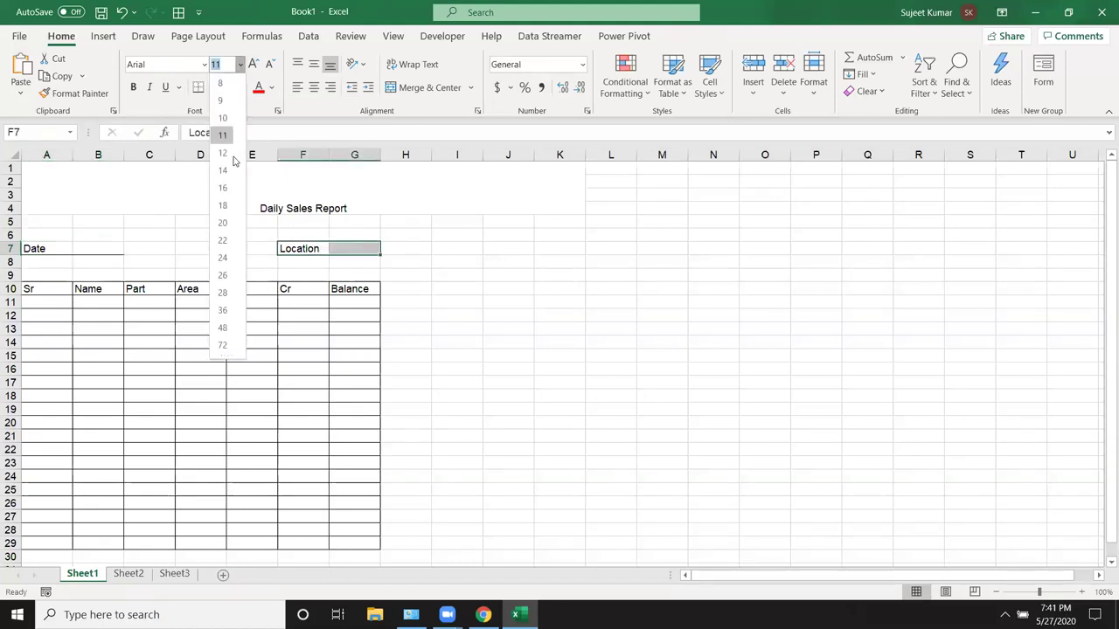
pyautogui.click(211, 71)
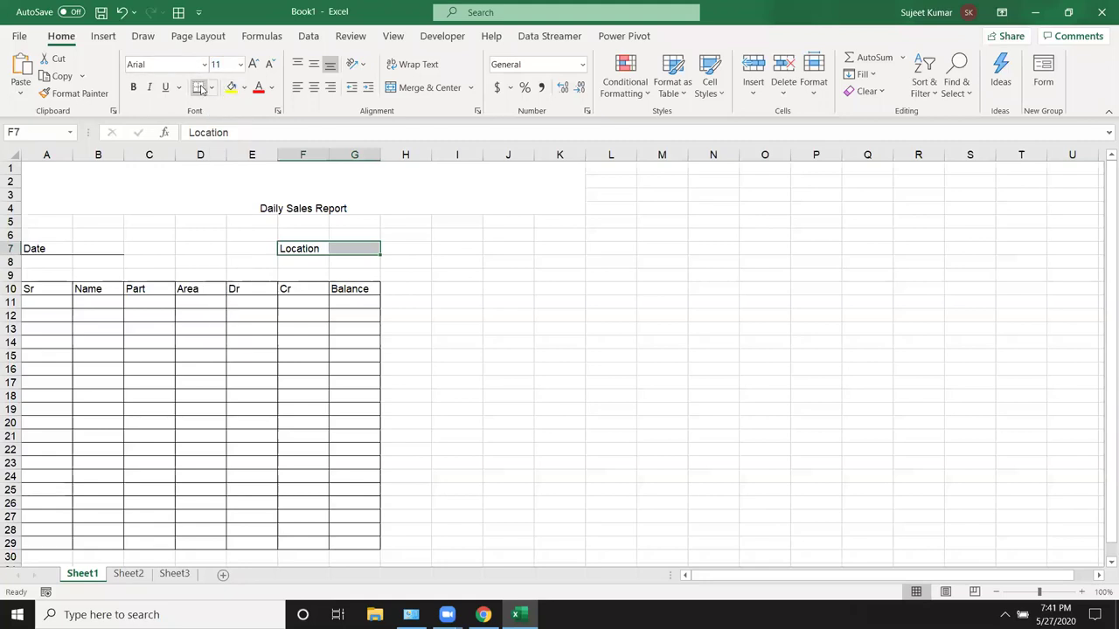
pyautogui.click(149, 167)
# - Enlarge the Daily Sales Report title to size 36 and underline it
pyautogui.click(253, 67)
pyautogui.click(253, 66)
pyautogui.click(252, 66)
pyautogui.click(252, 67)
pyautogui.click(252, 66)
pyautogui.click(253, 66)
pyautogui.click(252, 67)
pyautogui.click(253, 66)
pyautogui.click(252, 67)
pyautogui.click(253, 66)
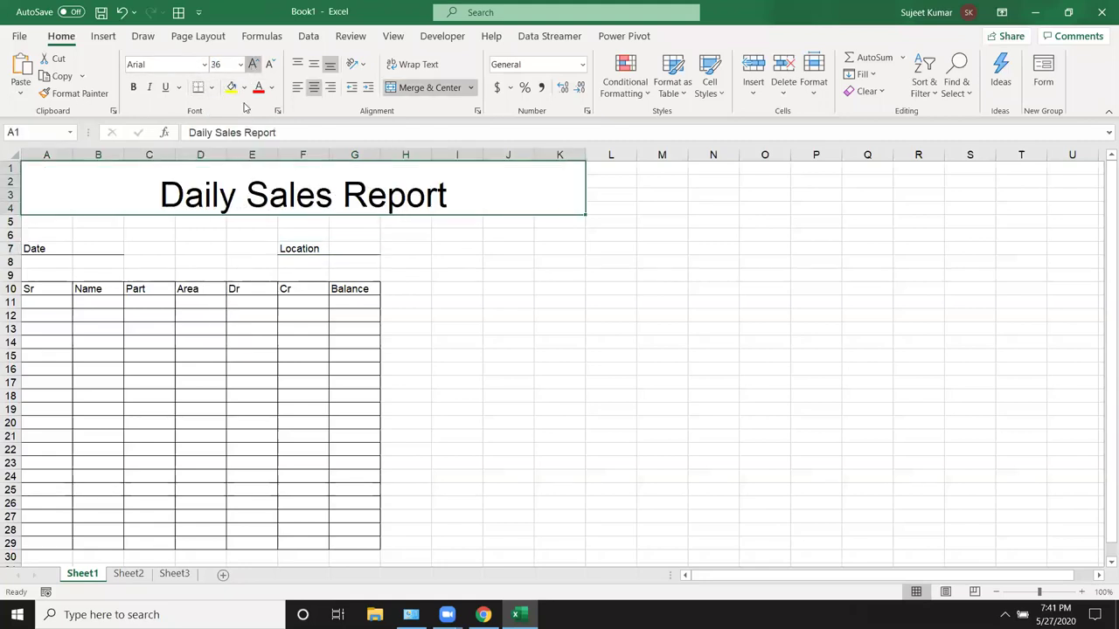
pyautogui.click(164, 93)
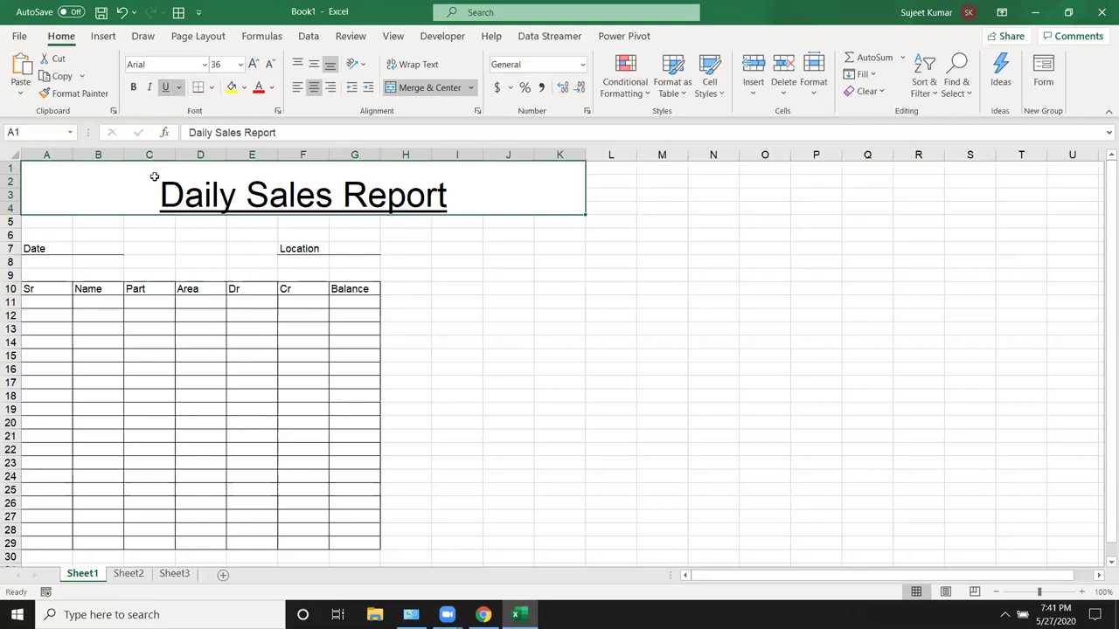
pyautogui.click(120, 262)
pyautogui.scroll(-2, 119, 262)
pyautogui.scroll(-2, 46, 423)
pyautogui.click(46, 434)
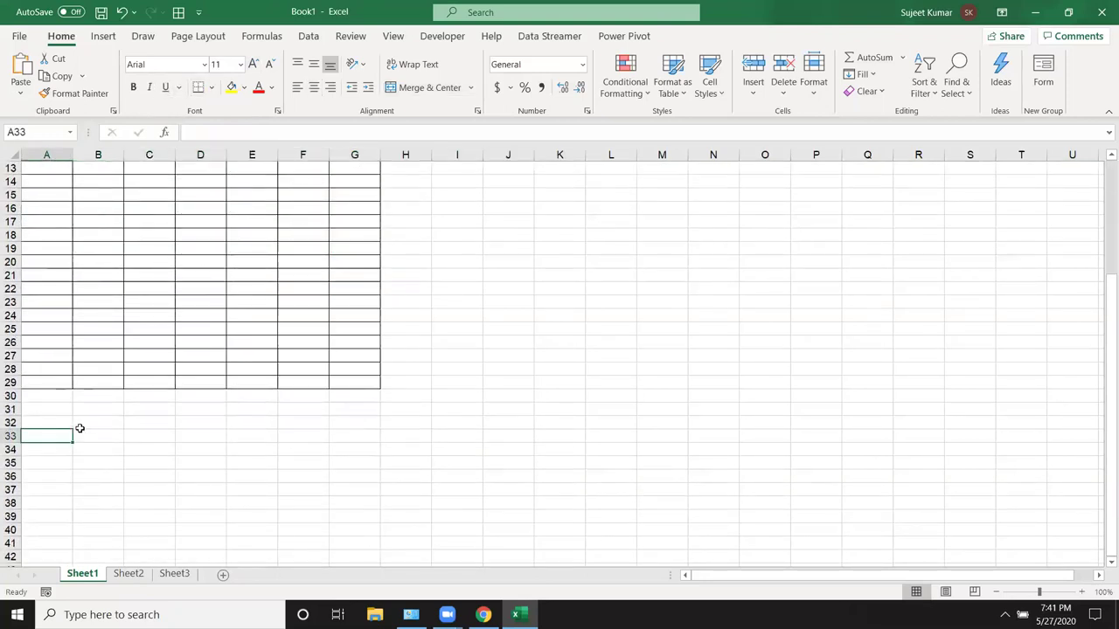
# - Enter the labels Auth in A34 and Checked By in E34
pyautogui.press('Return')
pyautogui.write('Auth')
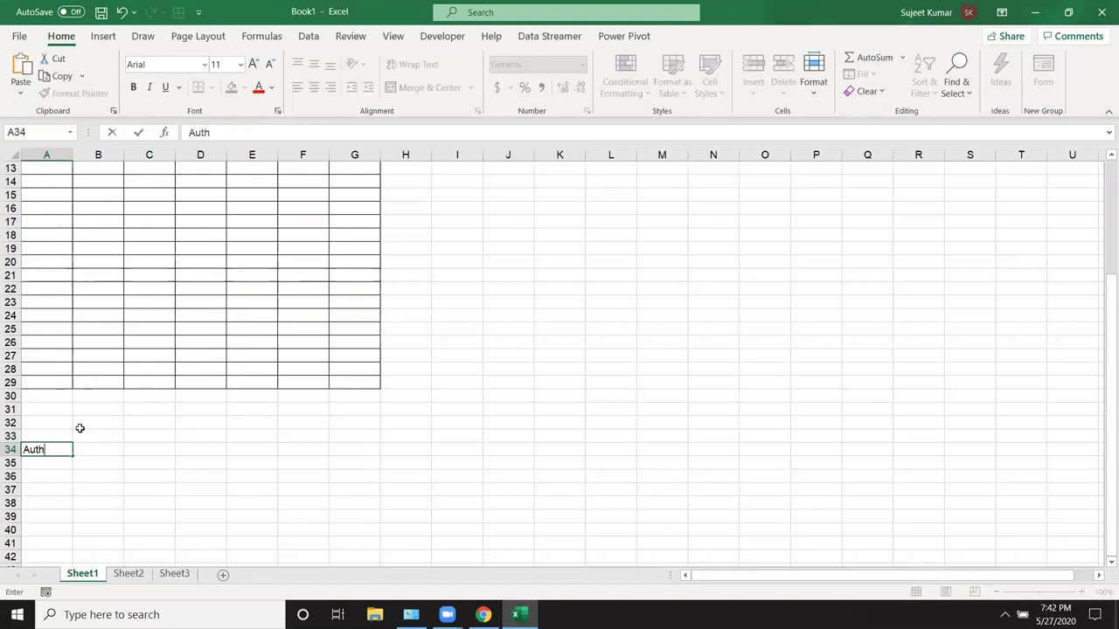
pyautogui.press('Tab')
pyautogui.press('Tab')
pyautogui.press('Tab')
pyautogui.press('Tab')
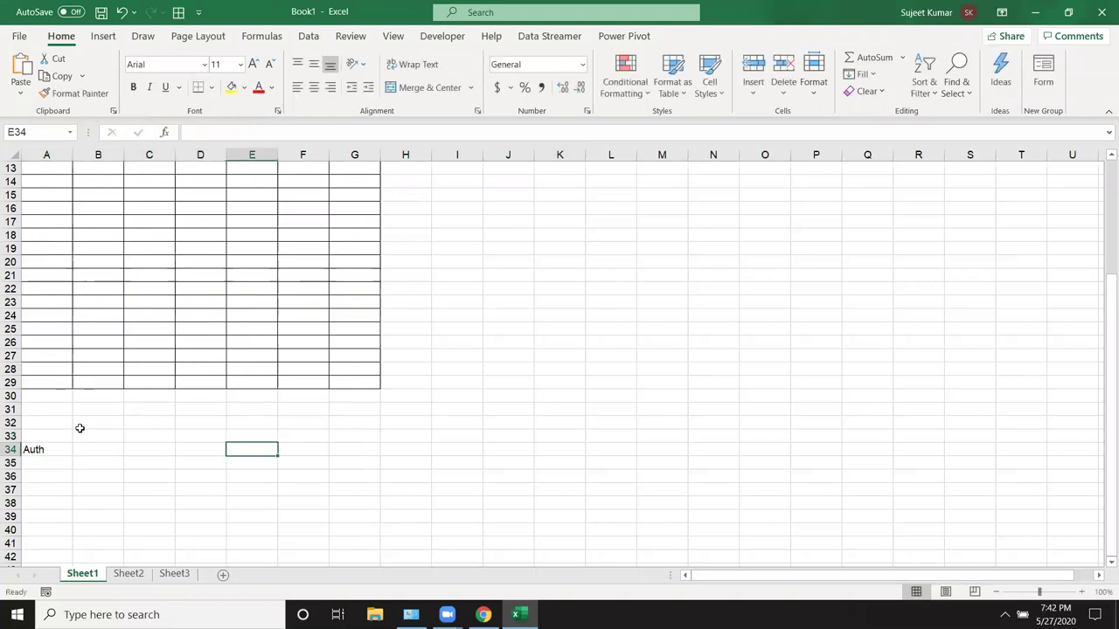
pyautogui.write('DA')
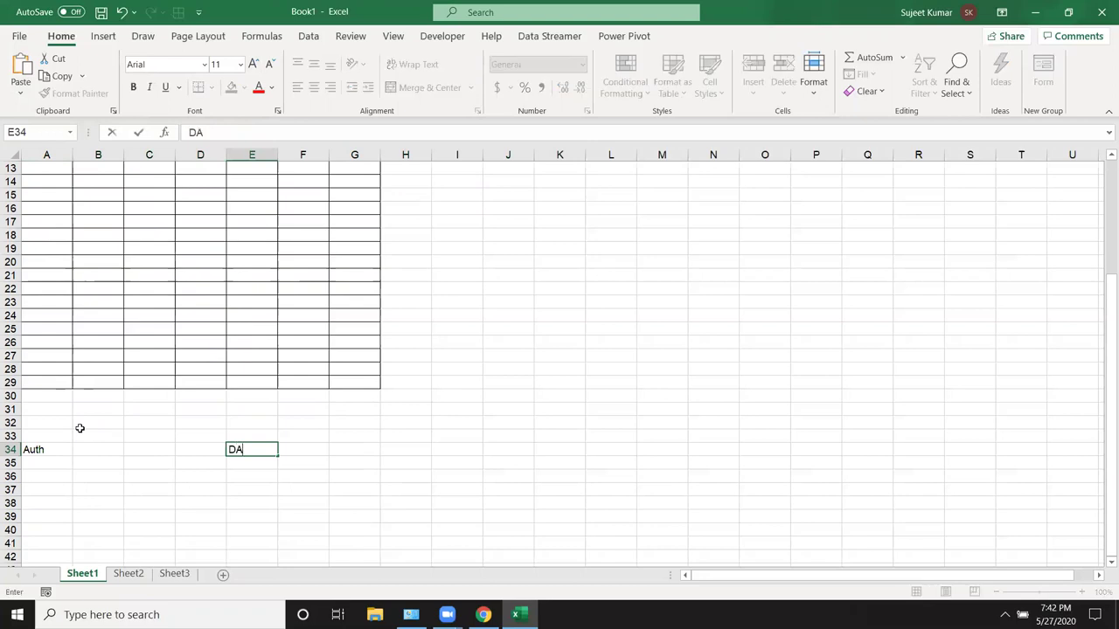
pyautogui.press('BackSpace')
pyautogui.press('Escape')
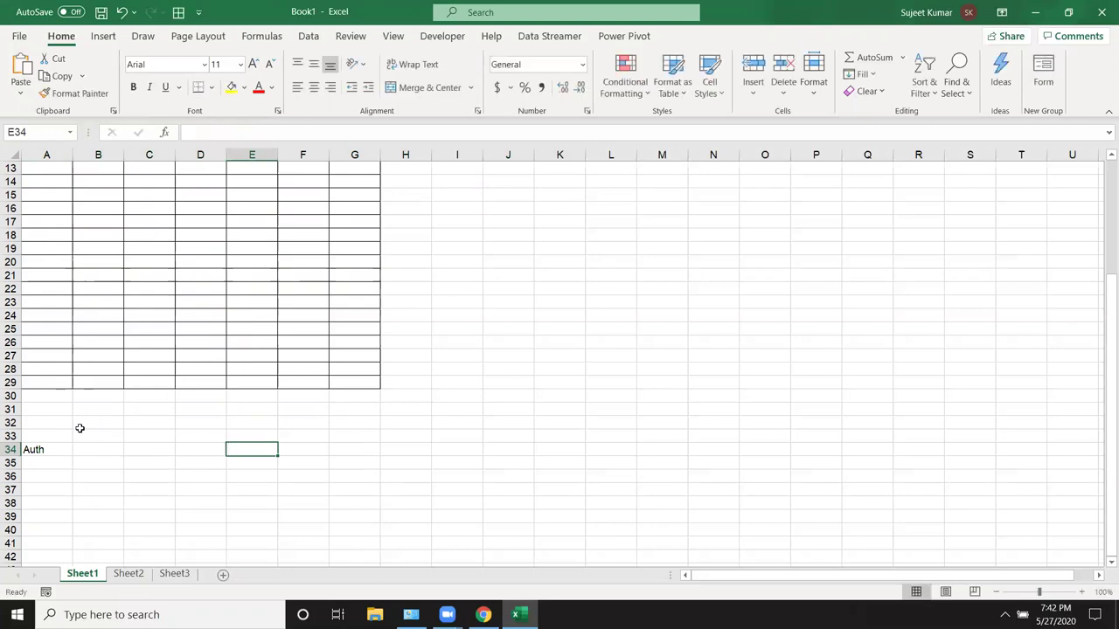
pyautogui.write('Che')
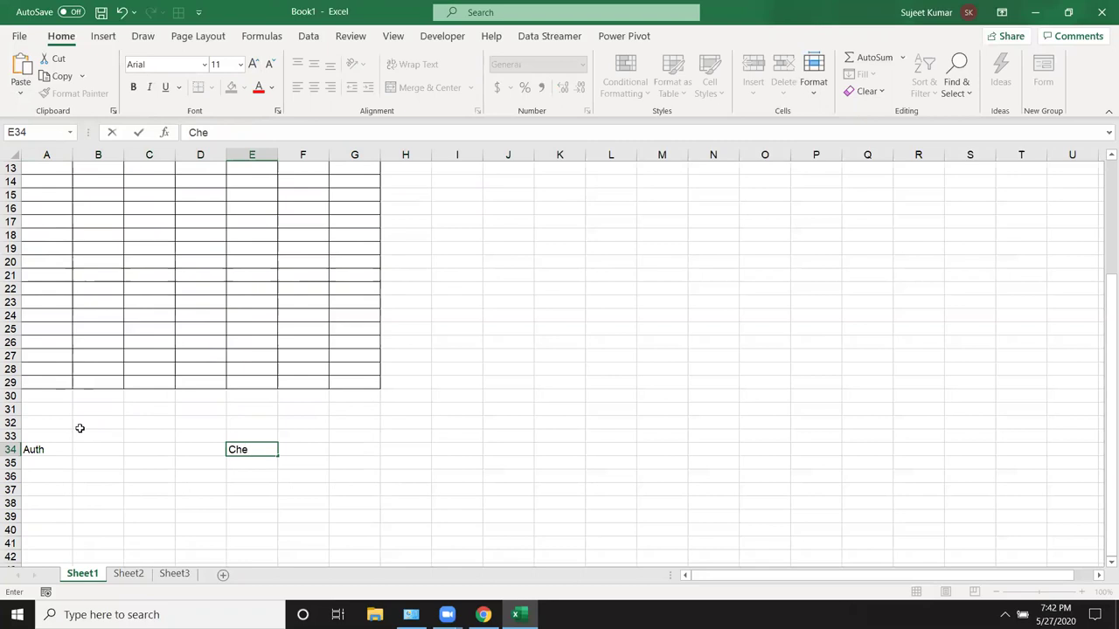
pyautogui.write('cked By')
pyautogui.press('Return')
# - Add bottom-border signature lines on A33:B33 and E33:F33
pyautogui.click(50, 449)
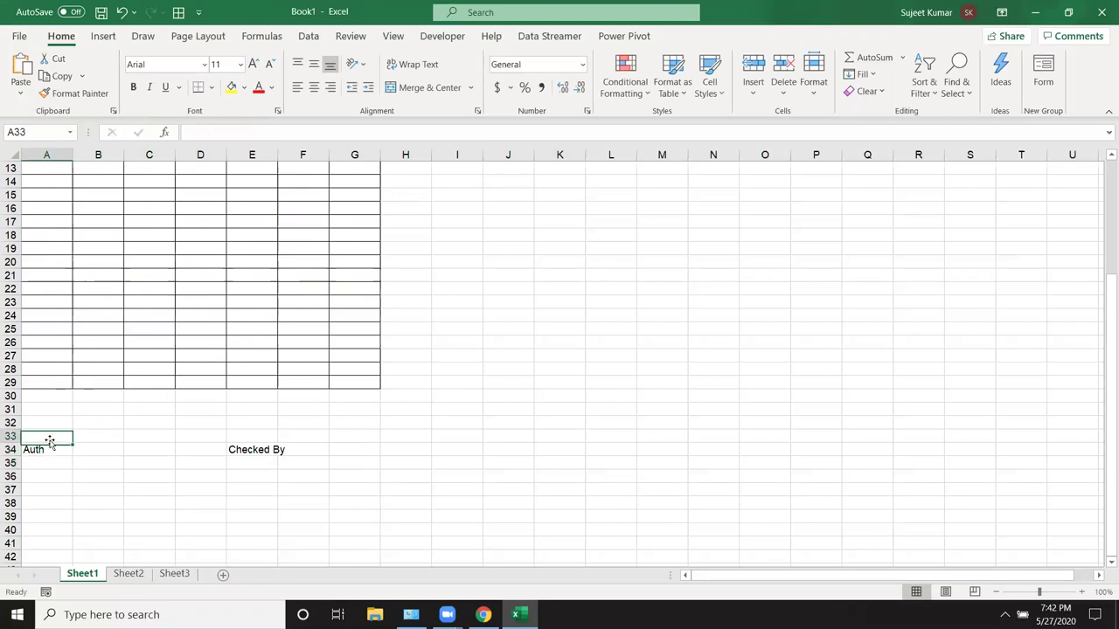
pyautogui.moveTo(70, 450)
pyautogui.mouseDown()
pyautogui.moveTo(90, 458)
pyautogui.moveTo(85, 437)
pyautogui.mouseUp()
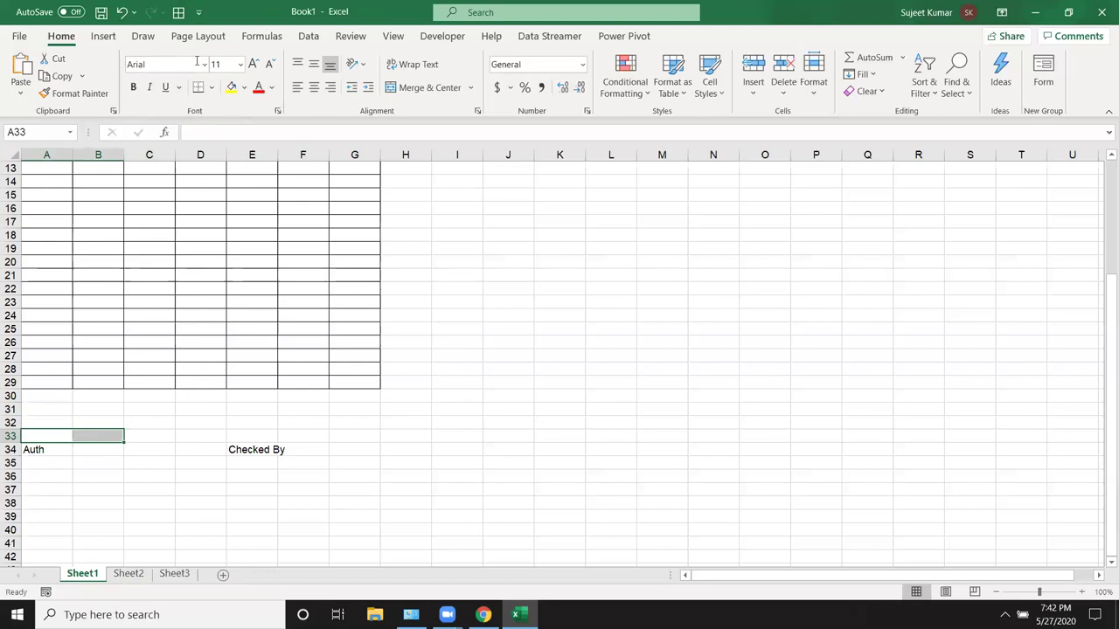
pyautogui.moveTo(251, 436); pyautogui.dragTo(302, 434)
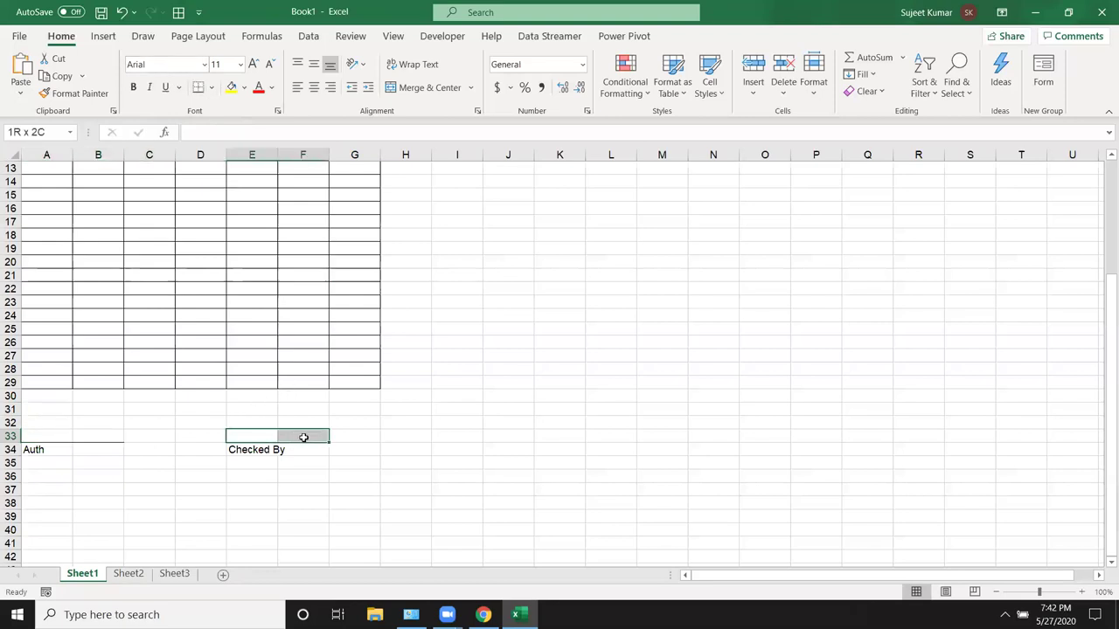
pyautogui.click(506, 312)
pyautogui.scroll(4, 505, 312)
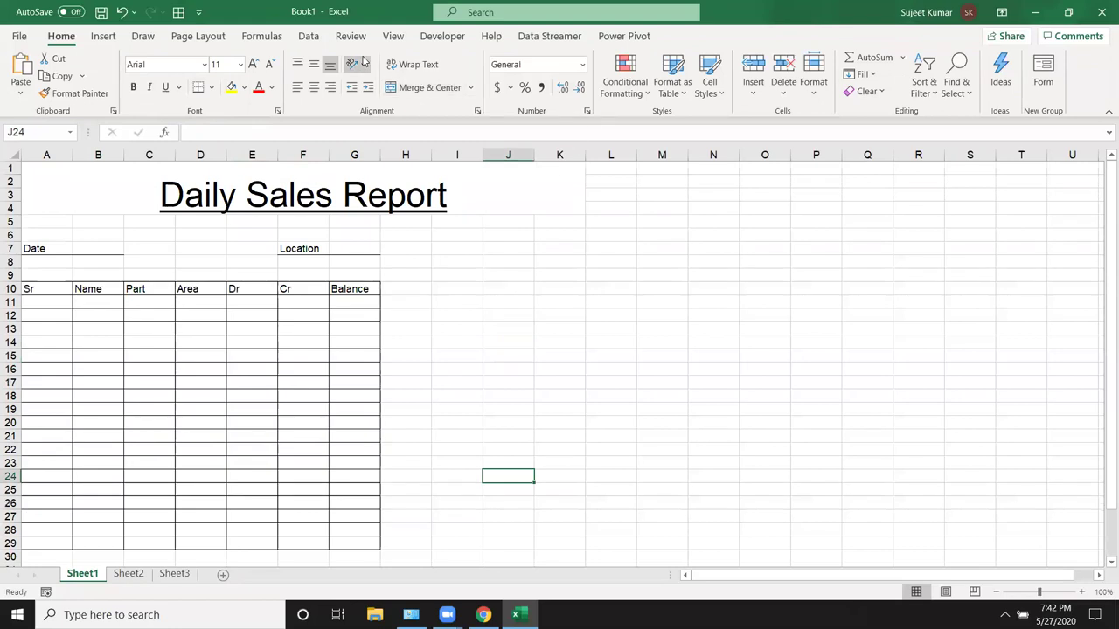
# - Enter =F11-E11 in G11 as the first balance
pyautogui.click(350, 305)
pyautogui.write('=')
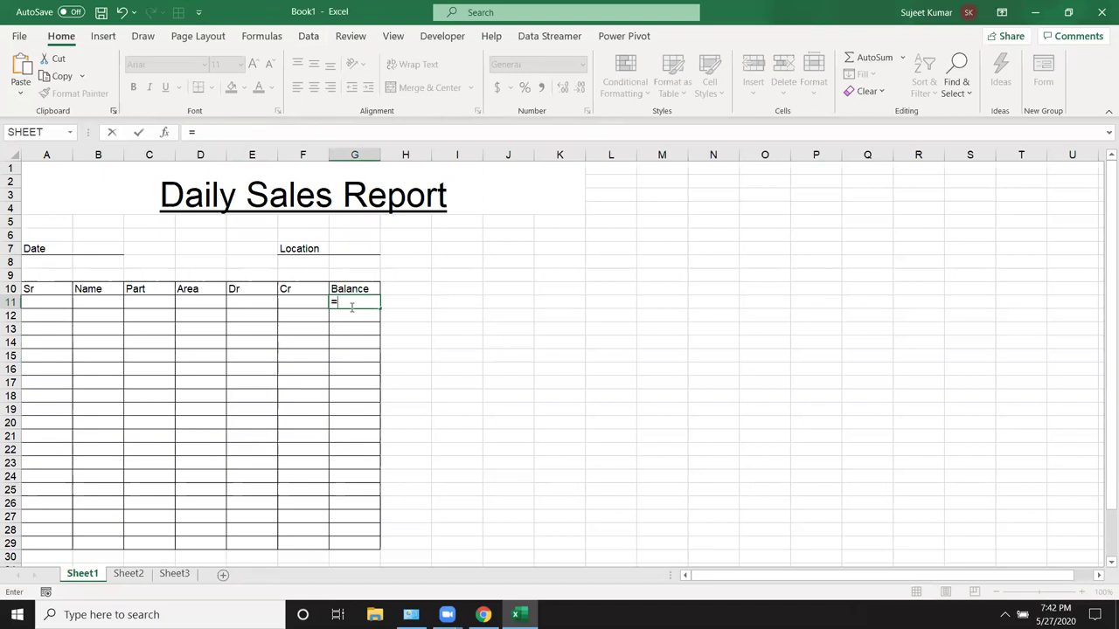
pyautogui.press('Left')
pyautogui.write('-')
pyautogui.press('Left')
pyautogui.press('Left')
pyautogui.press('Return')
# - Enter =F12+G11-E12 in G12 and fill it down to G29
pyautogui.write(']')
pyautogui.press('BackSpace')
pyautogui.write('=')
pyautogui.press('Left')
pyautogui.write('+')
pyautogui.press('Up')
pyautogui.write('-')
pyautogui.press('Left')
pyautogui.press('Left')
pyautogui.press('Return')
pyautogui.click(359, 313)
pyautogui.moveTo(379, 321); pyautogui.dragTo(378, 544)
pyautogui.click(471, 385)
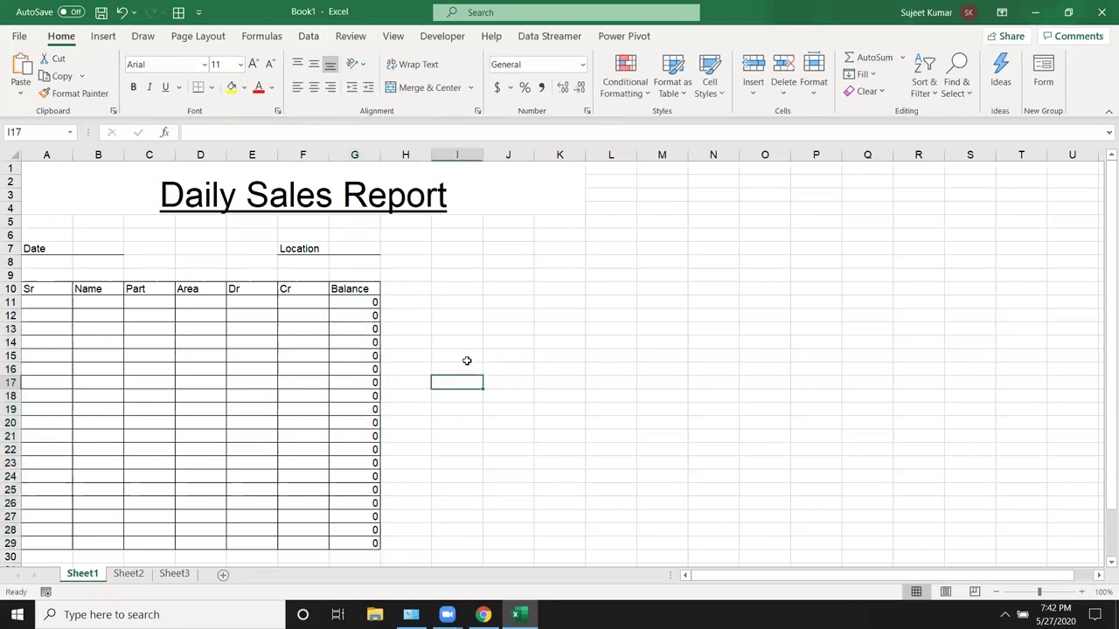
# - Hide the worksheet gridlines
pyautogui.click(197, 40)
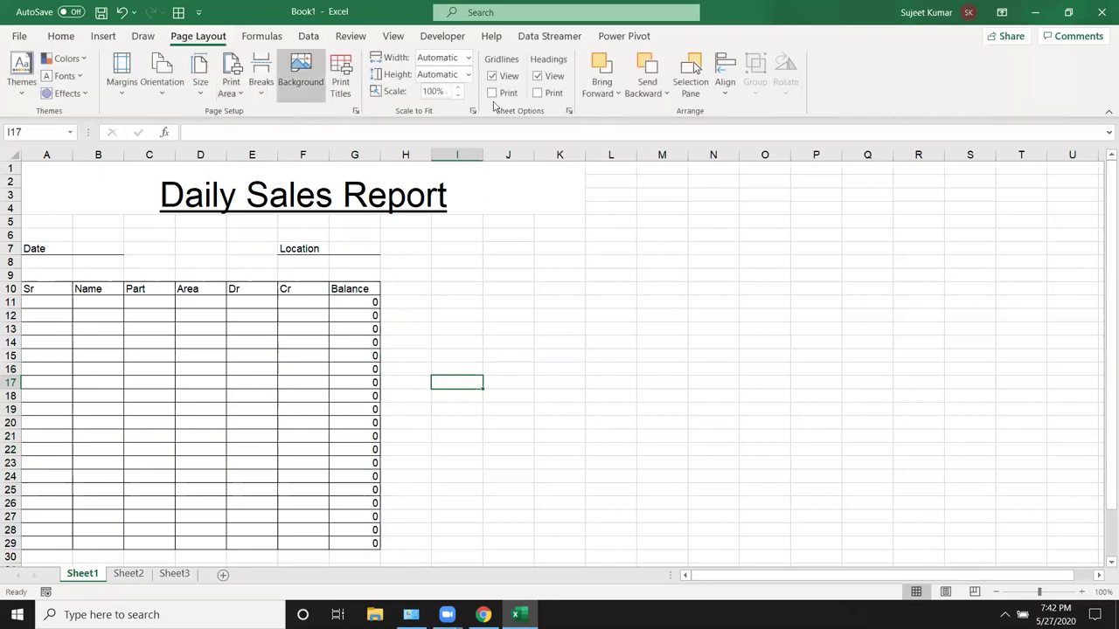
pyautogui.hotkey('alt', 'p')
pyautogui.press('v')
pyautogui.press('g')
pyautogui.click(524, 288)
pyautogui.scroll(-2, 524, 288)
pyautogui.scroll(-4, 525, 288)
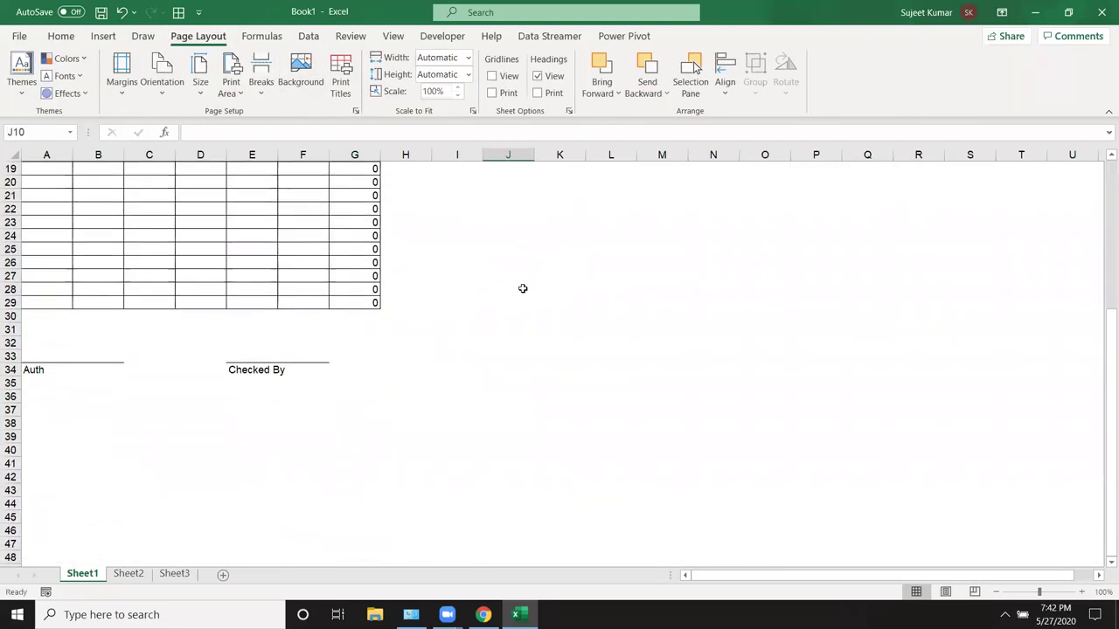
pyautogui.scroll(6, 524, 289)
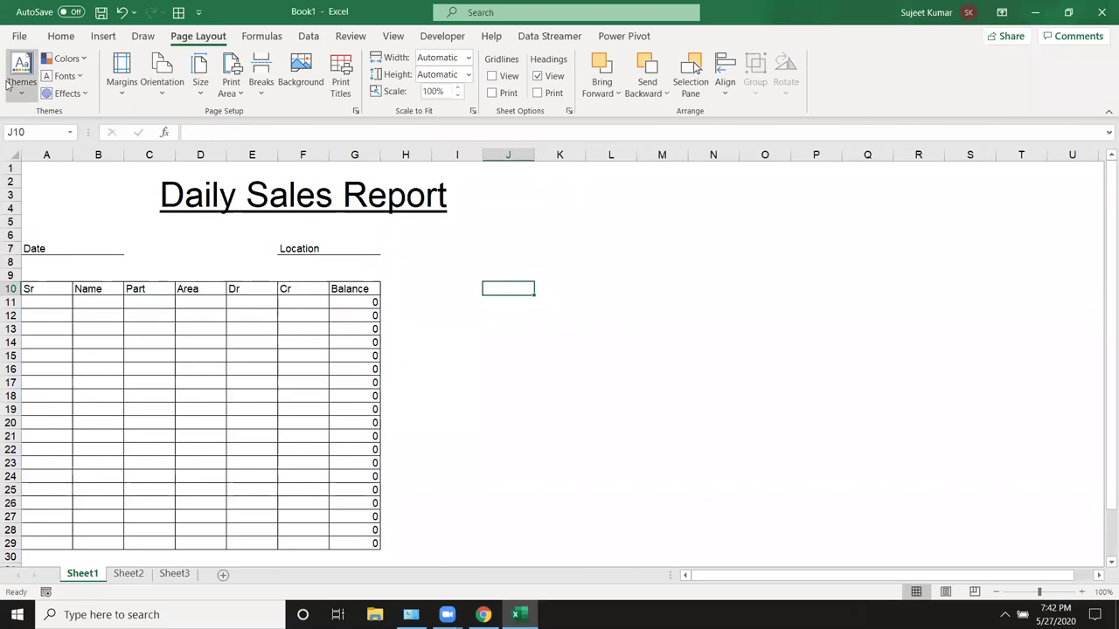
# - Save the workbook as an Excel Template named cash on the Desktop
pyautogui.click(18, 37)
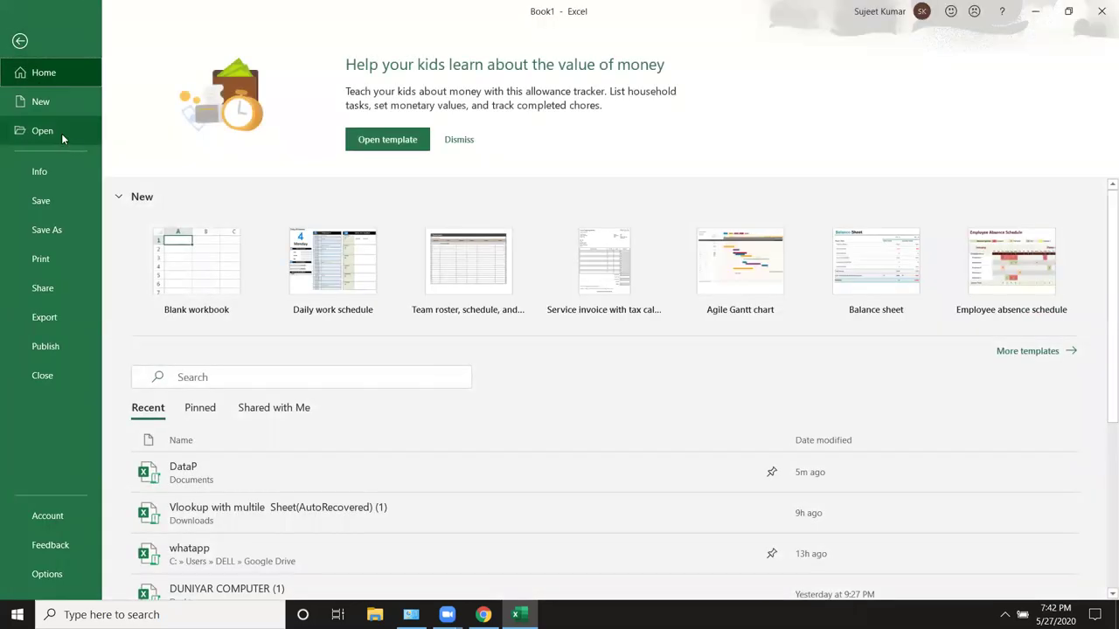
pyautogui.click(56, 229)
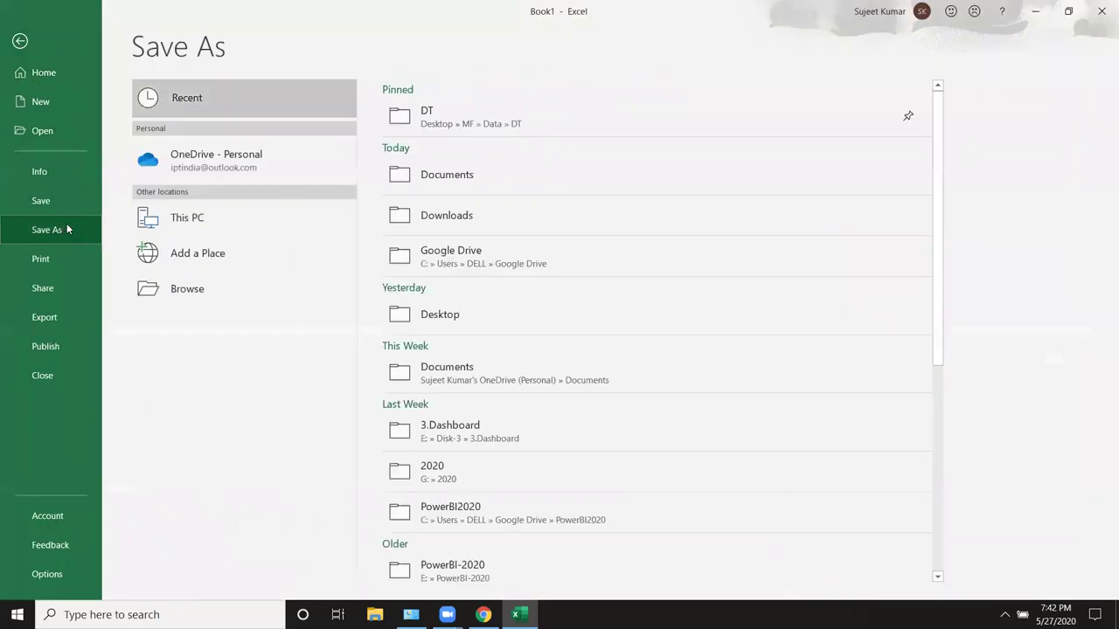
pyautogui.click(176, 294)
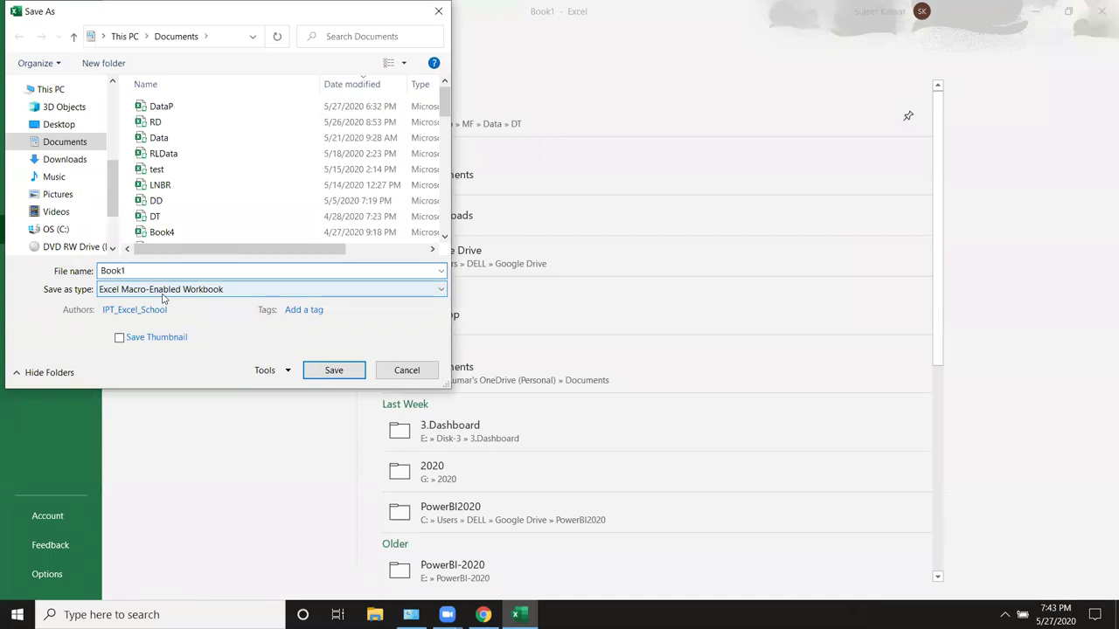
pyautogui.click(161, 294)
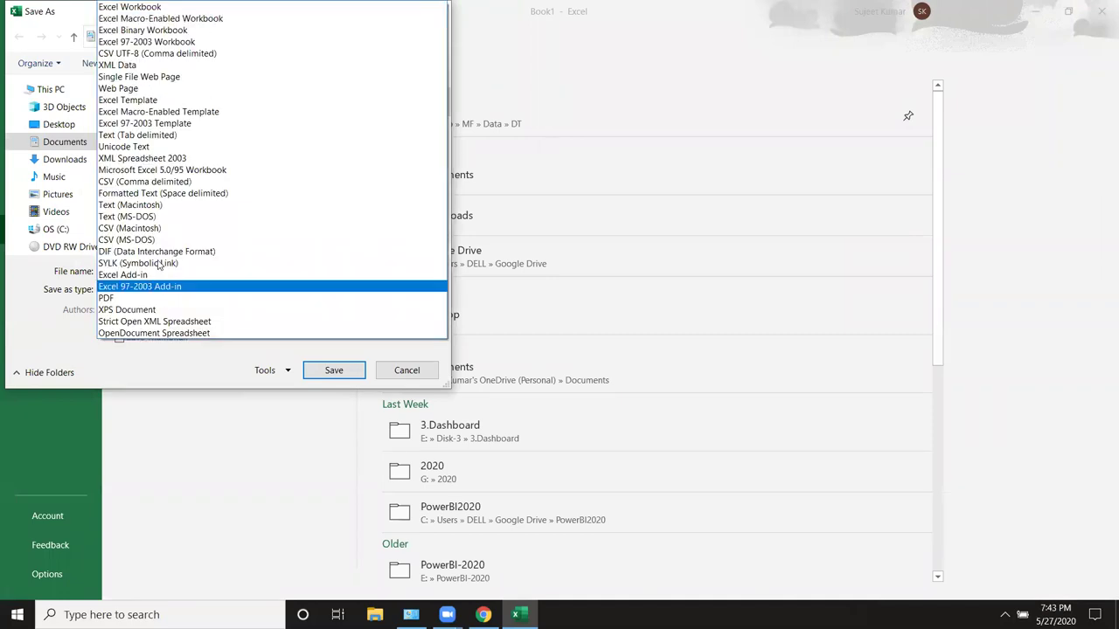
pyautogui.click(156, 103)
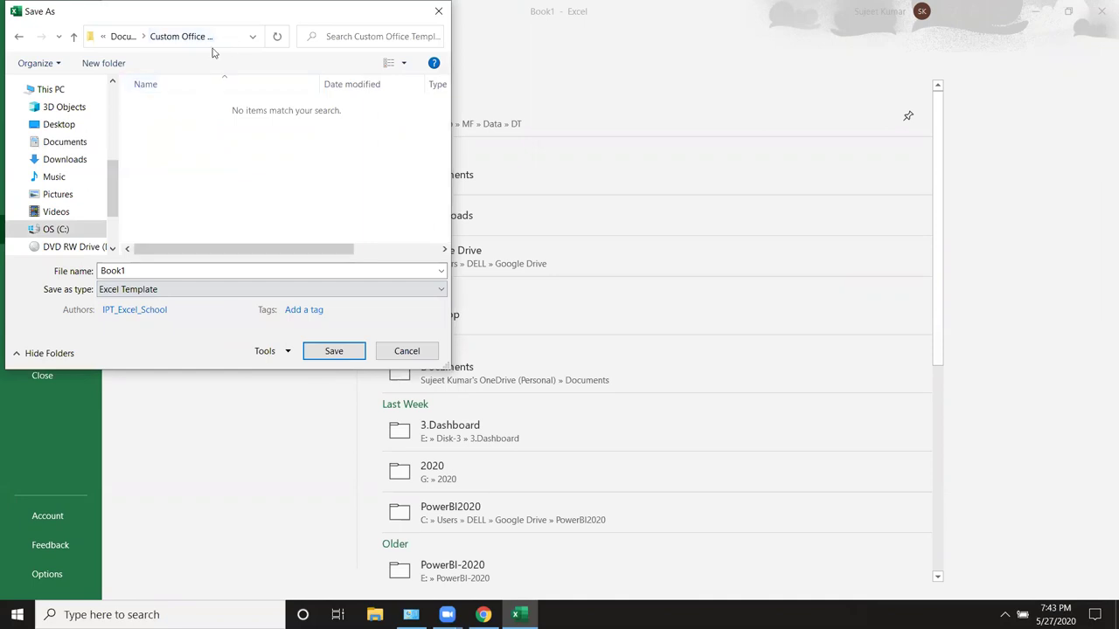
pyautogui.click(58, 125)
pyautogui.doubleClick(134, 270)
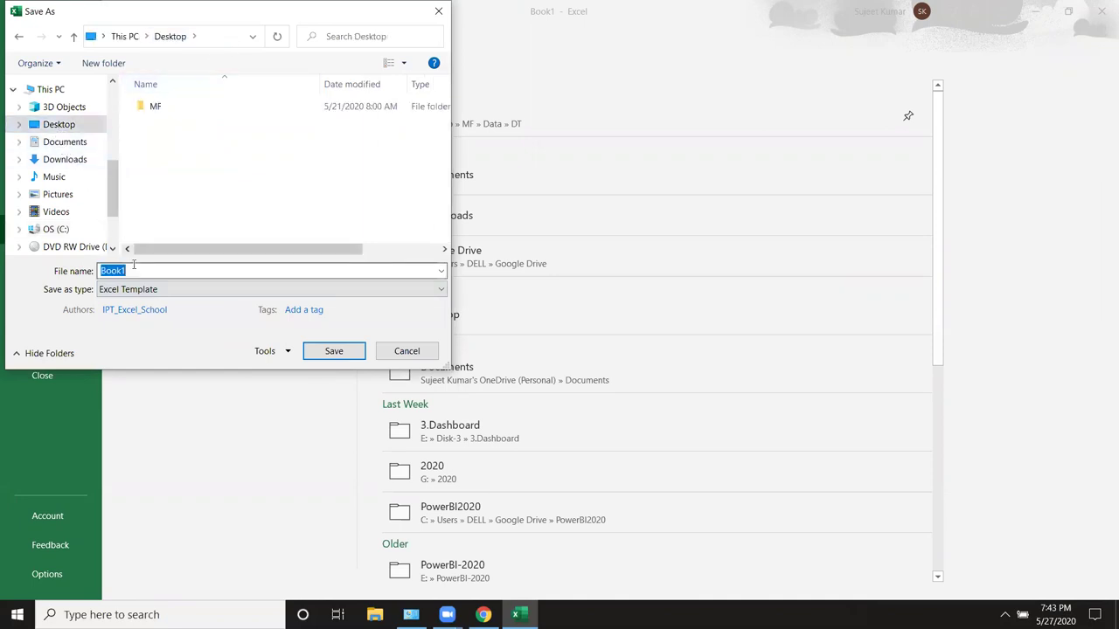
pyautogui.write('cash')
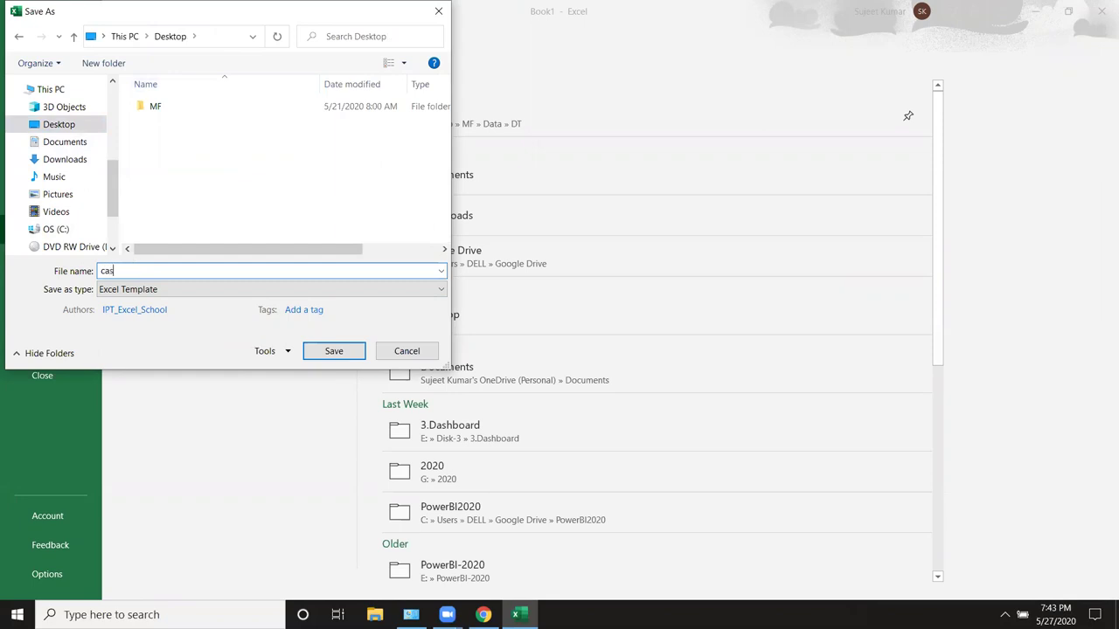
pyautogui.click(333, 353)
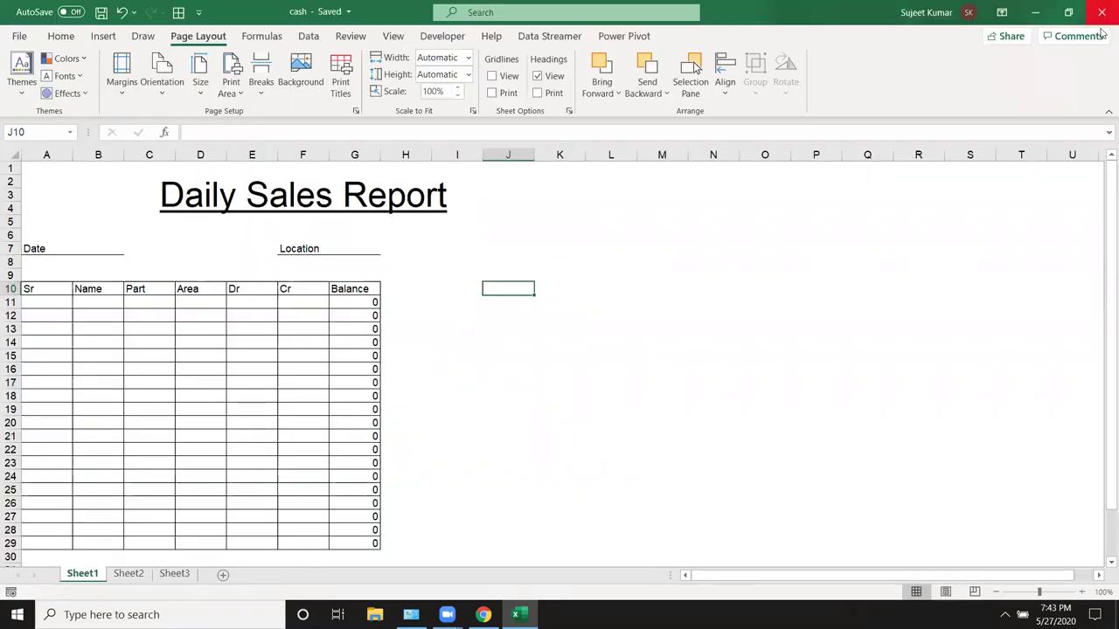
# - Close Excel, delete the DUNIYAR COMPUTER desktop file, and open the cash template as cash1
pyautogui.click(1102, 30)
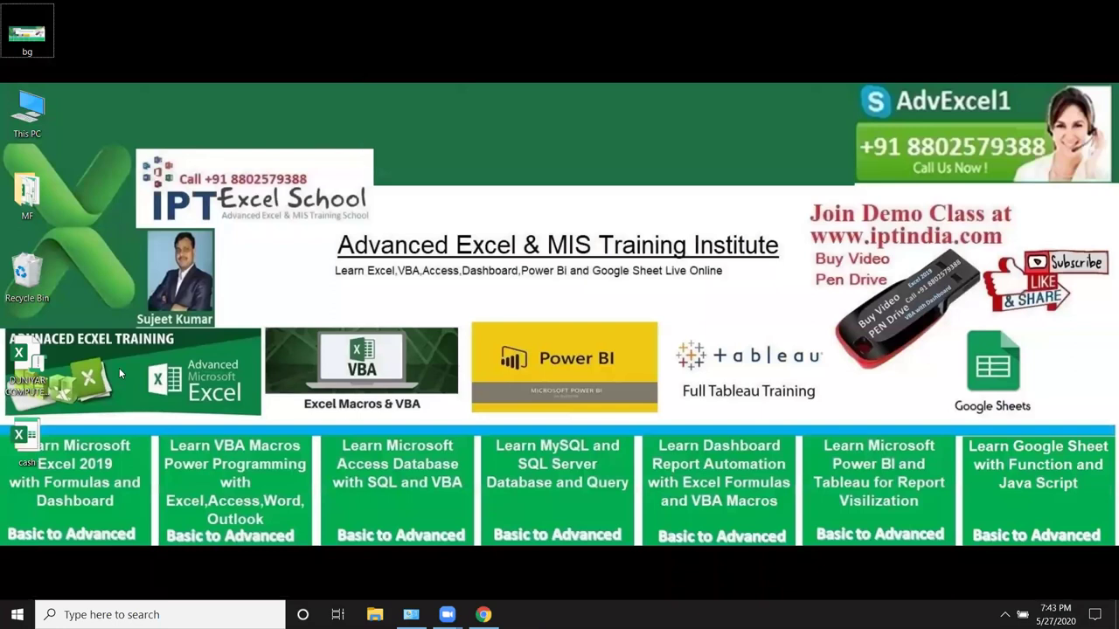
pyautogui.click(24, 367)
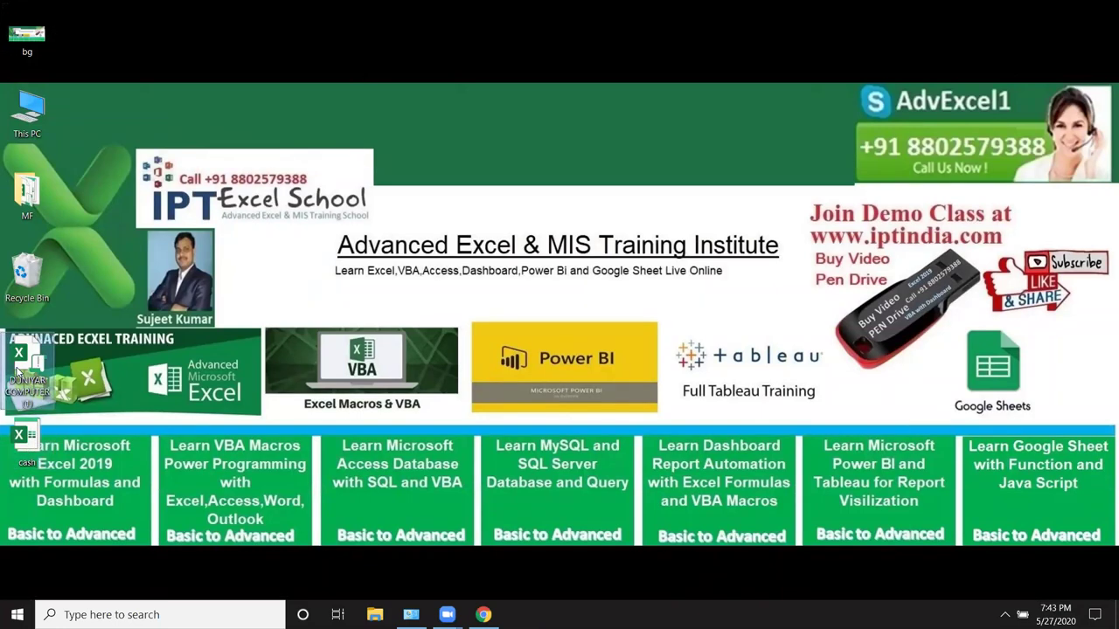
pyautogui.moveTo(31, 367); pyautogui.dragTo(33, 223)
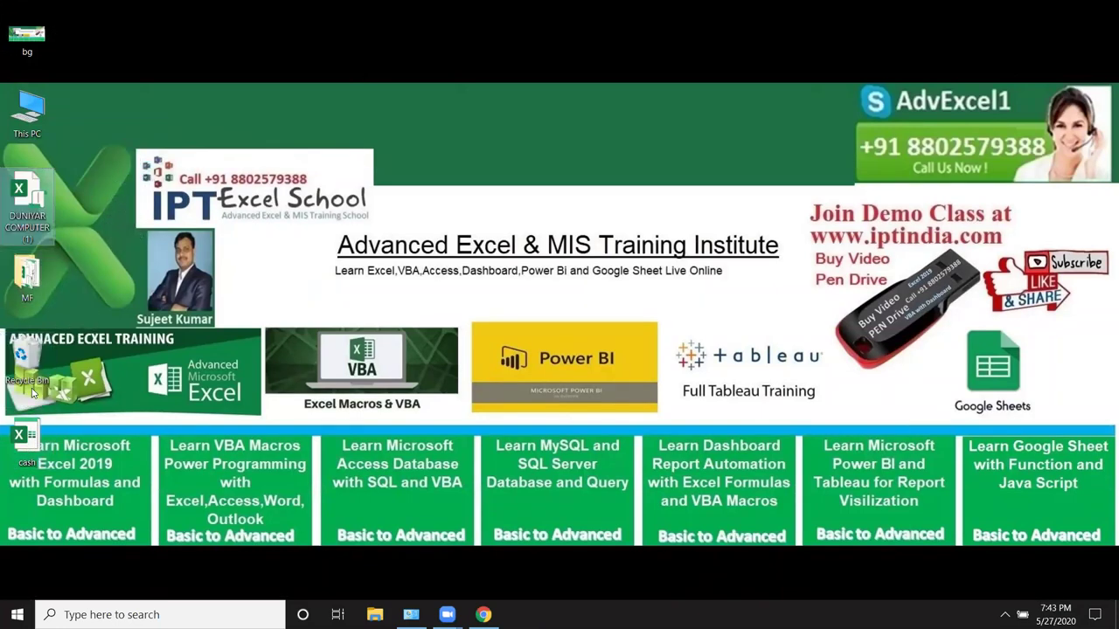
pyautogui.press('Delete')
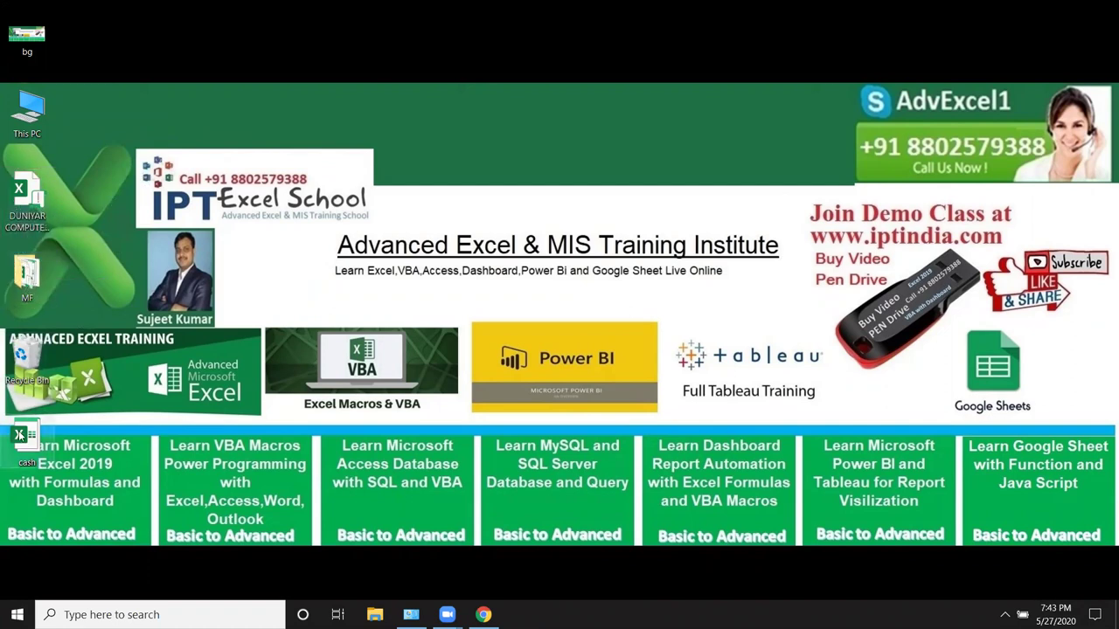
pyautogui.doubleClick(26, 362)
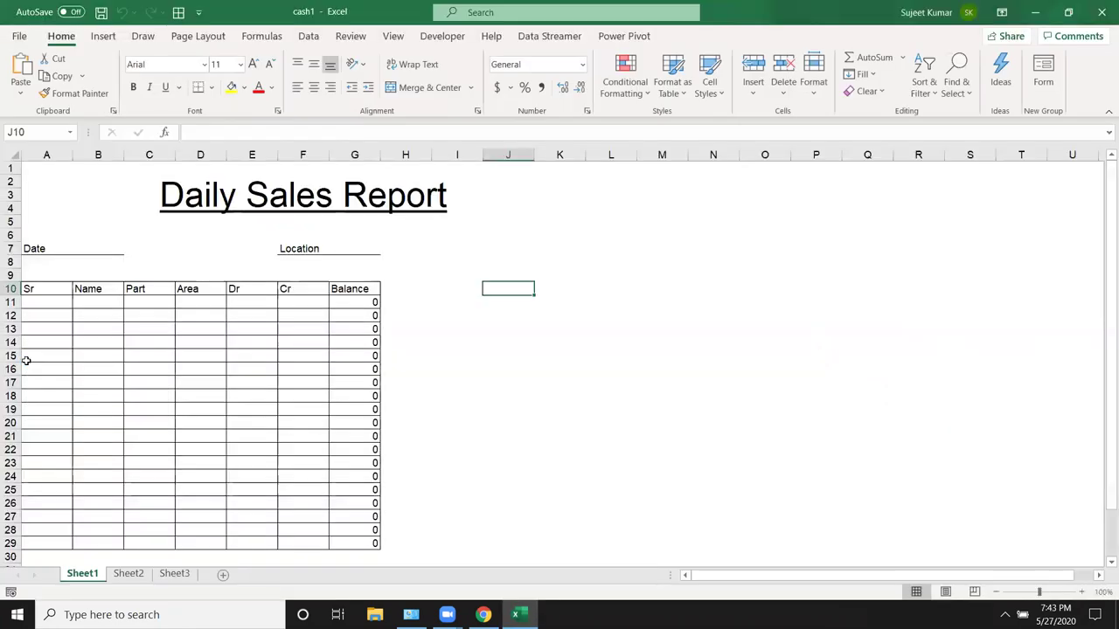
# - Dismiss the cash1 save prompt and exit Excel without saving the workbook
pyautogui.click(105, 298)
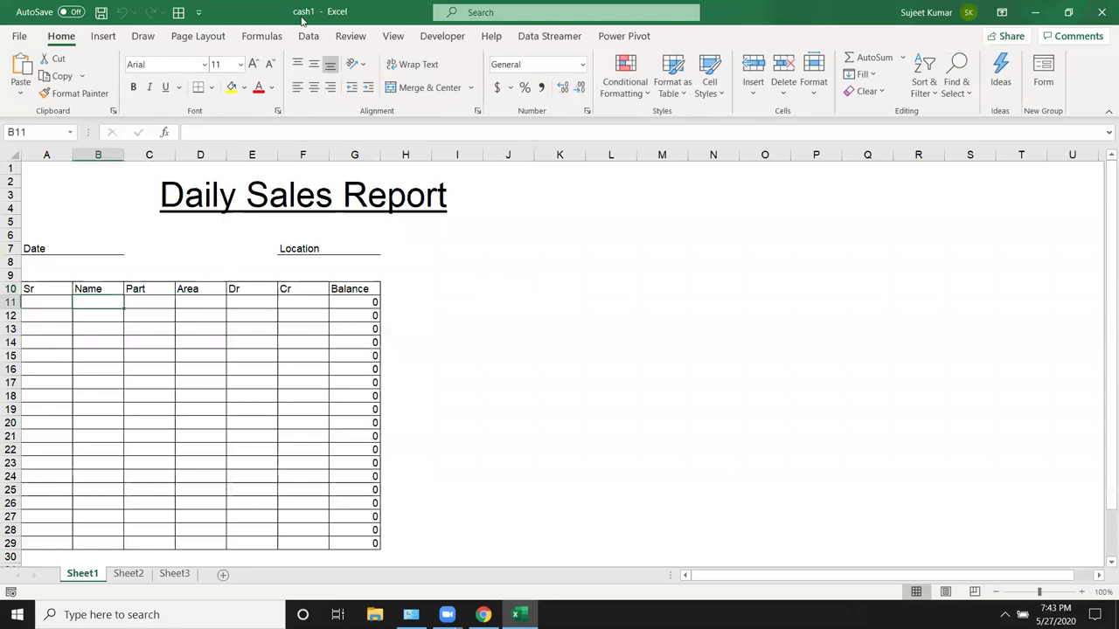
pyautogui.click(253, 354)
pyautogui.scroll(-3, 174, 326)
pyautogui.scroll(3, 174, 326)
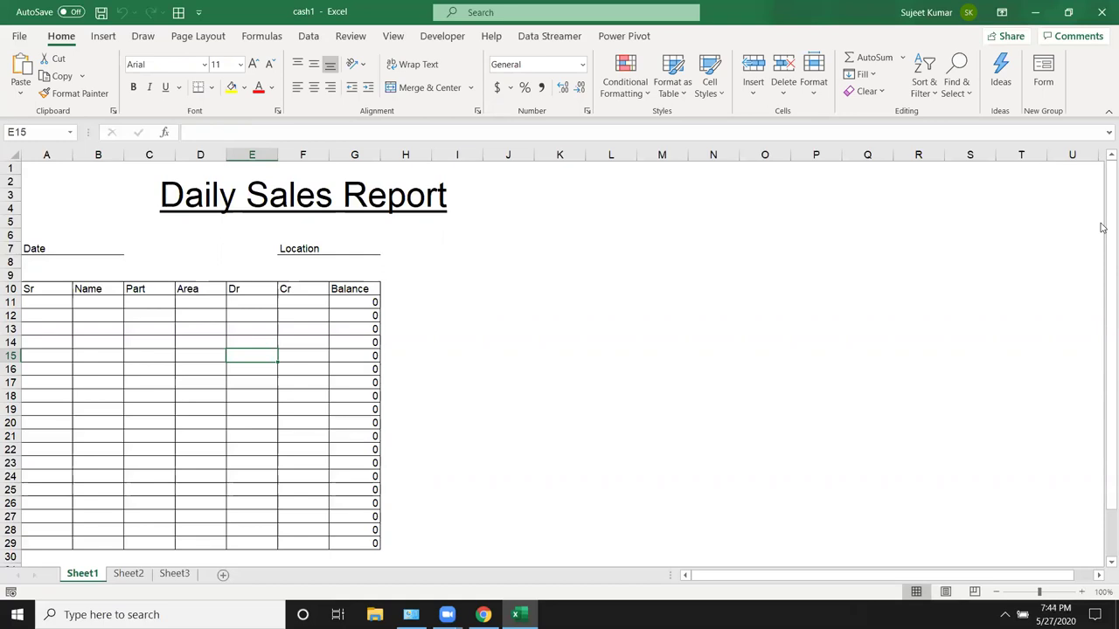
pyautogui.press('super+d')
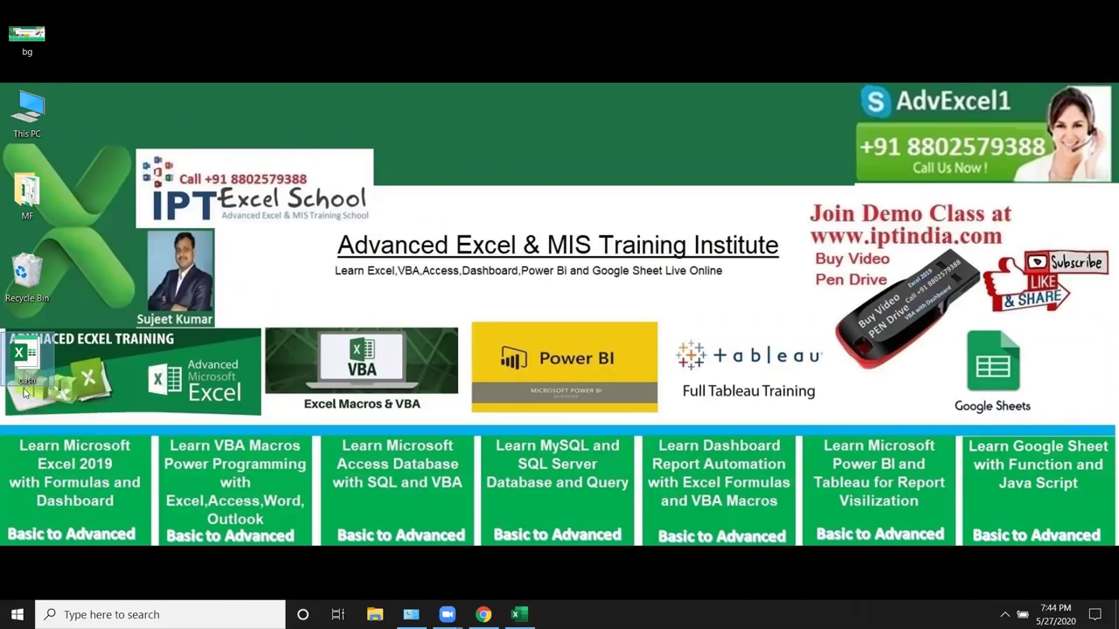
pyautogui.hotkey('alt', 'Tab')
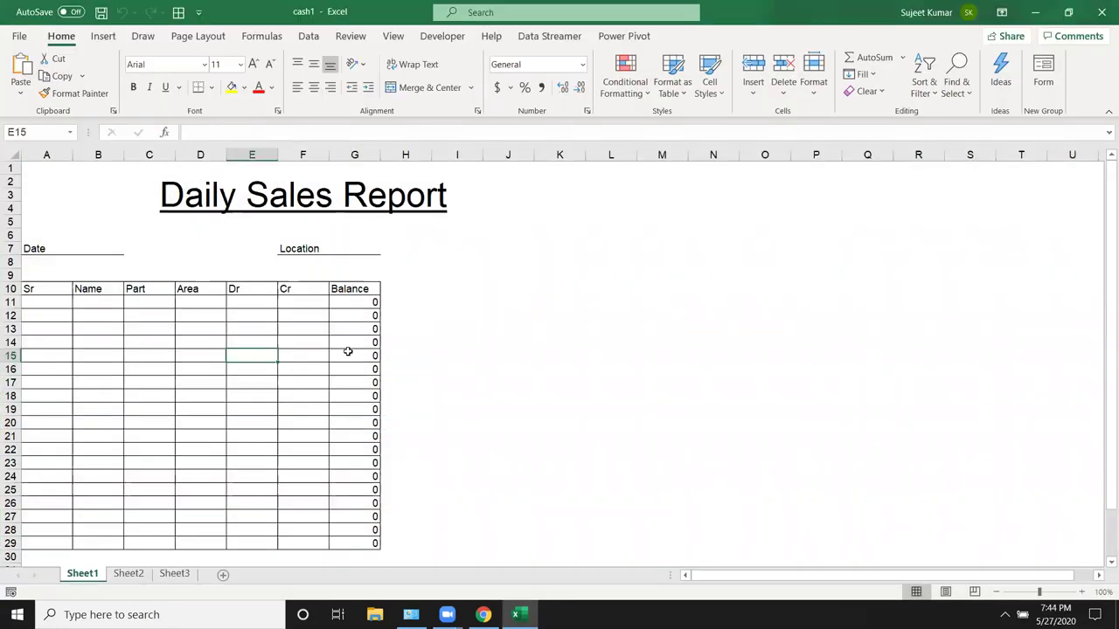
pyautogui.hotkey('ctrl', 's')
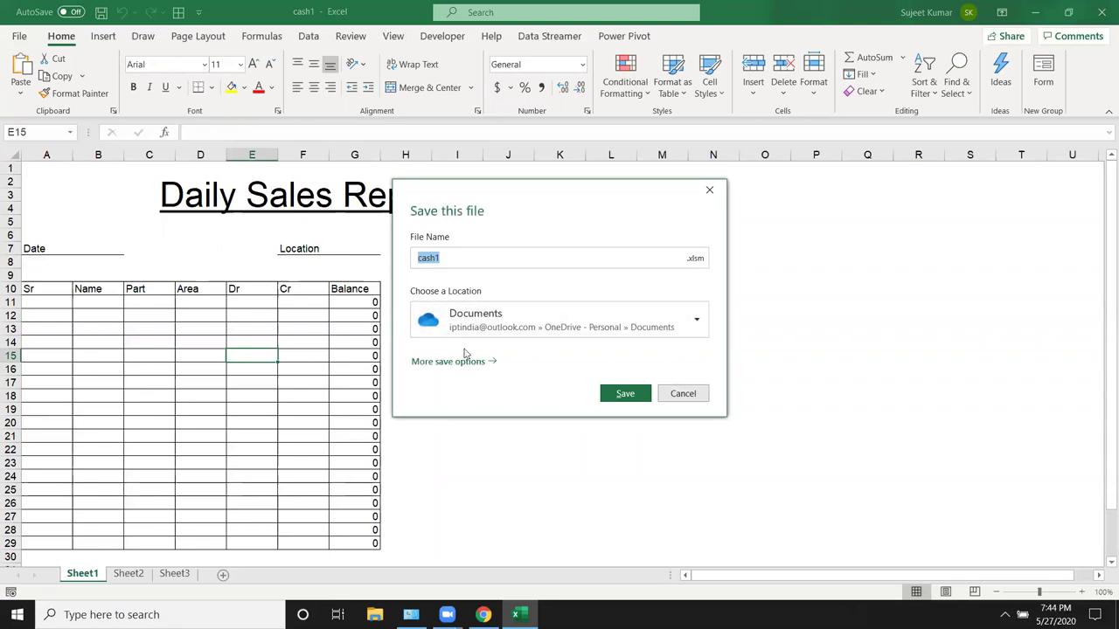
pyautogui.click(710, 190)
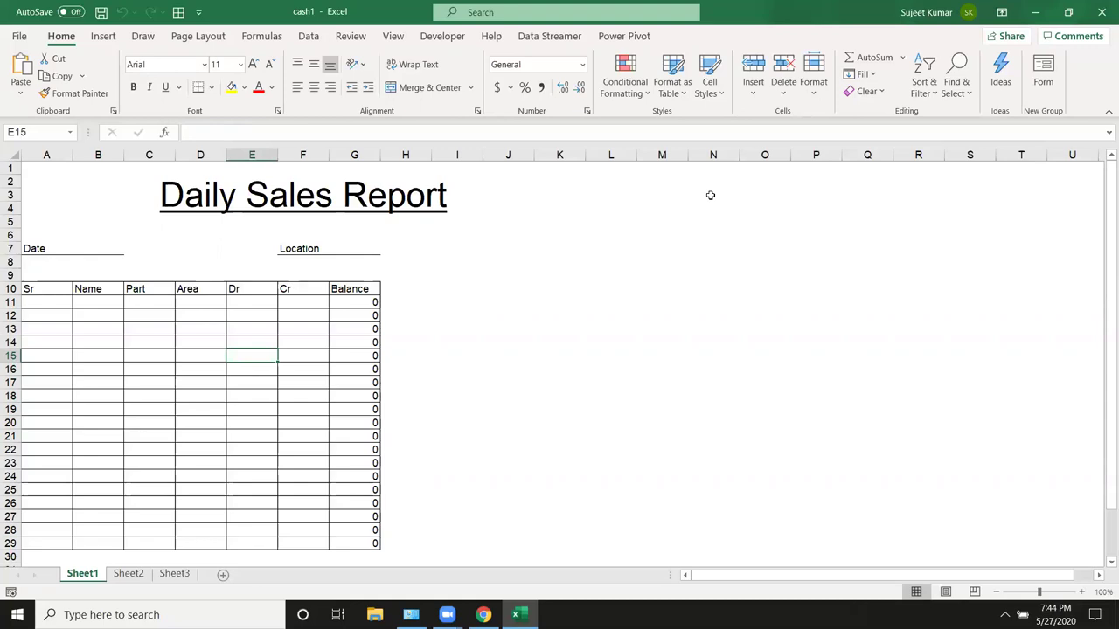
pyautogui.click(827, 245)
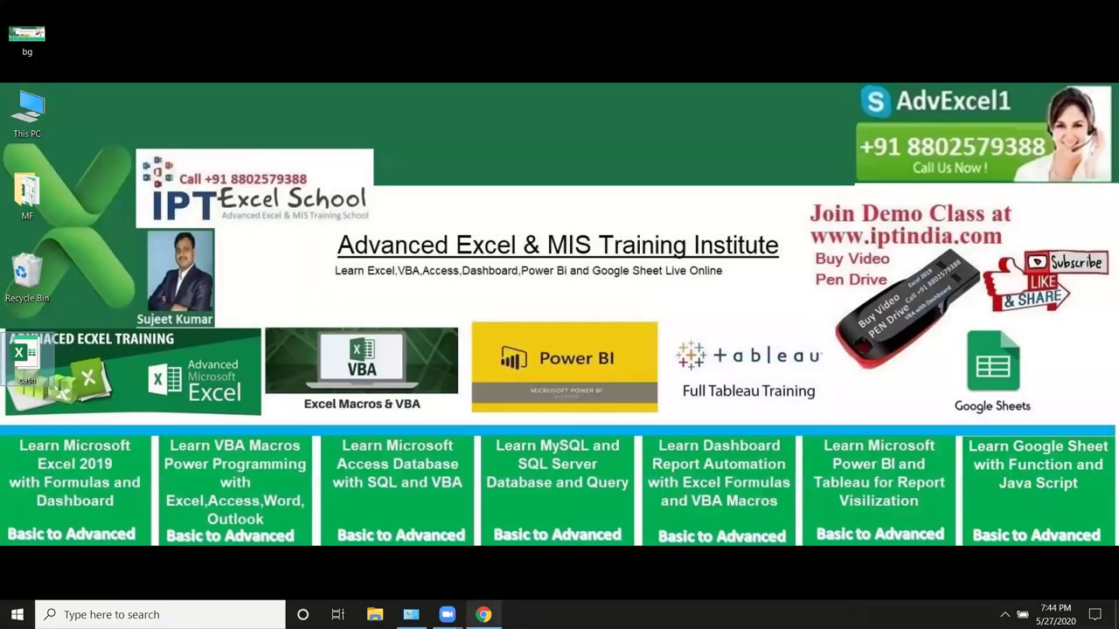
# - Launch Excel from Windows search and create a blank Book1 workbook
pyautogui.press('super')
pyautogui.write('exce')
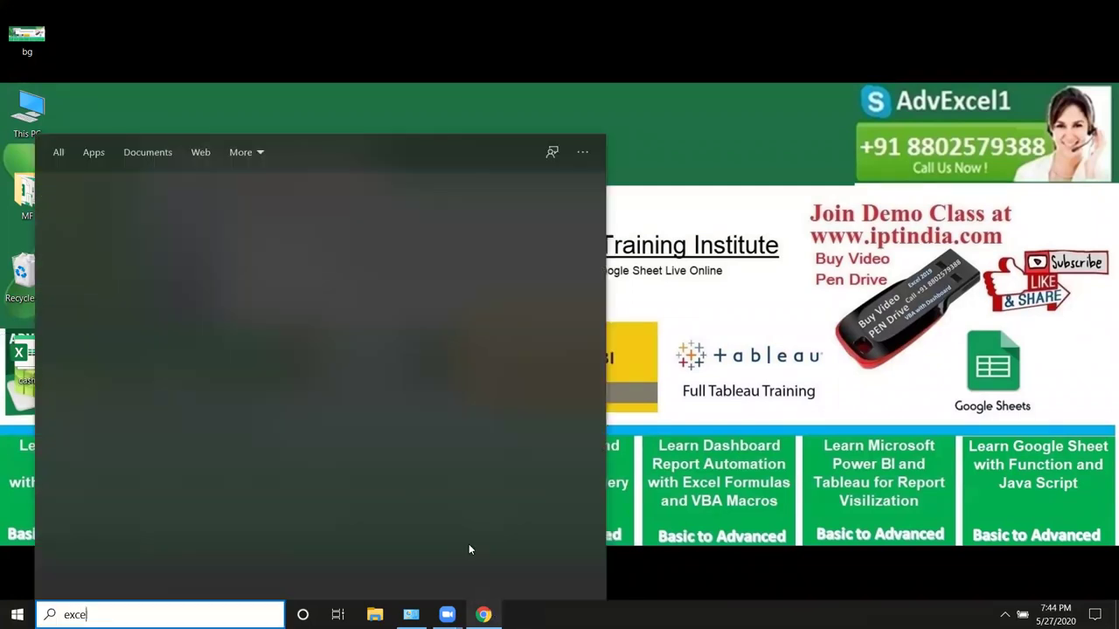
pyautogui.click(442, 266)
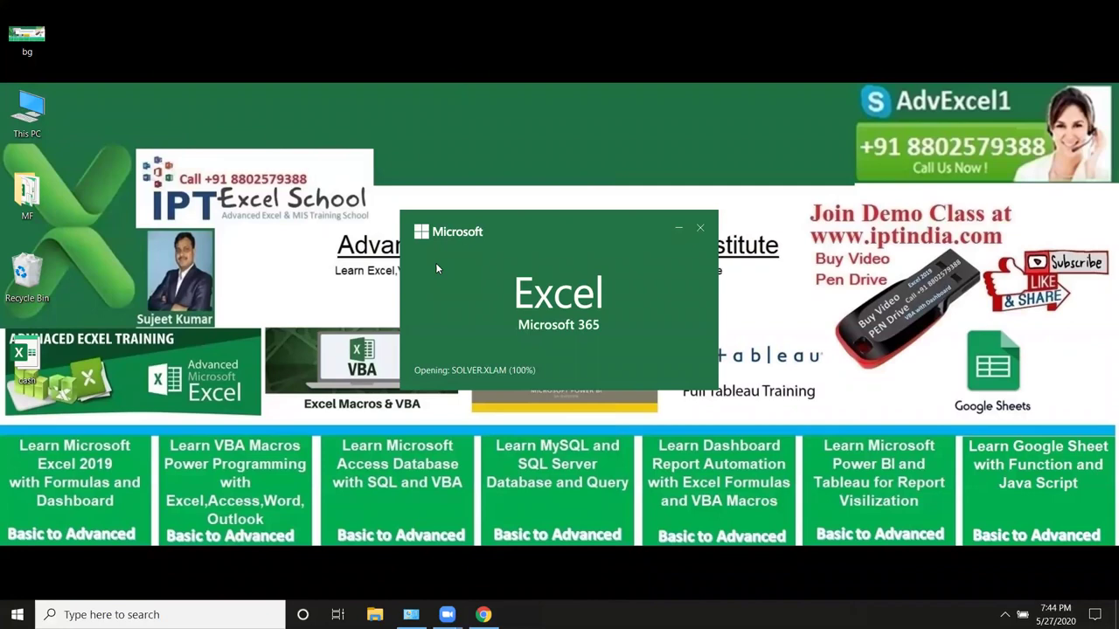
pyautogui.doubleClick(24, 199)
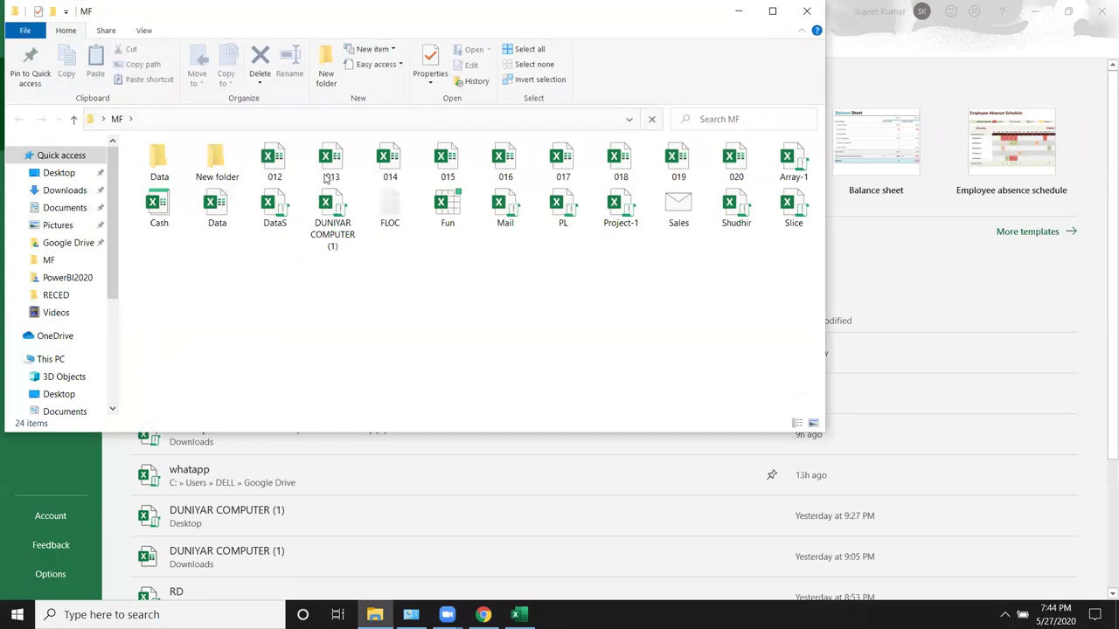
pyautogui.click(738, 11)
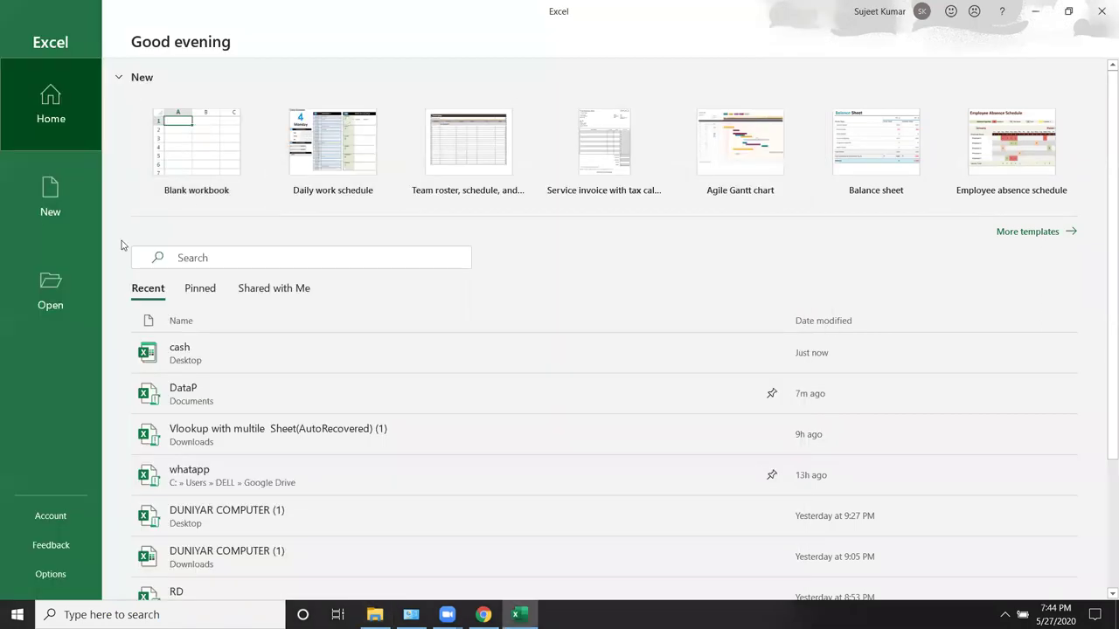
pyautogui.click(201, 168)
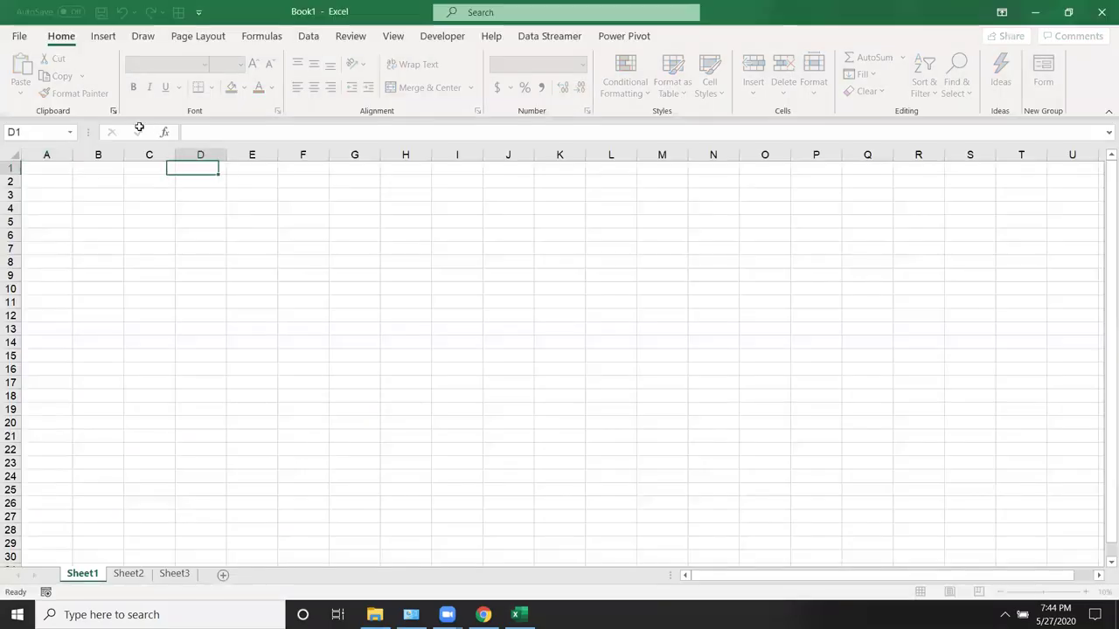
# - Browse the recent workbooks list in the File backstage
pyautogui.click(19, 41)
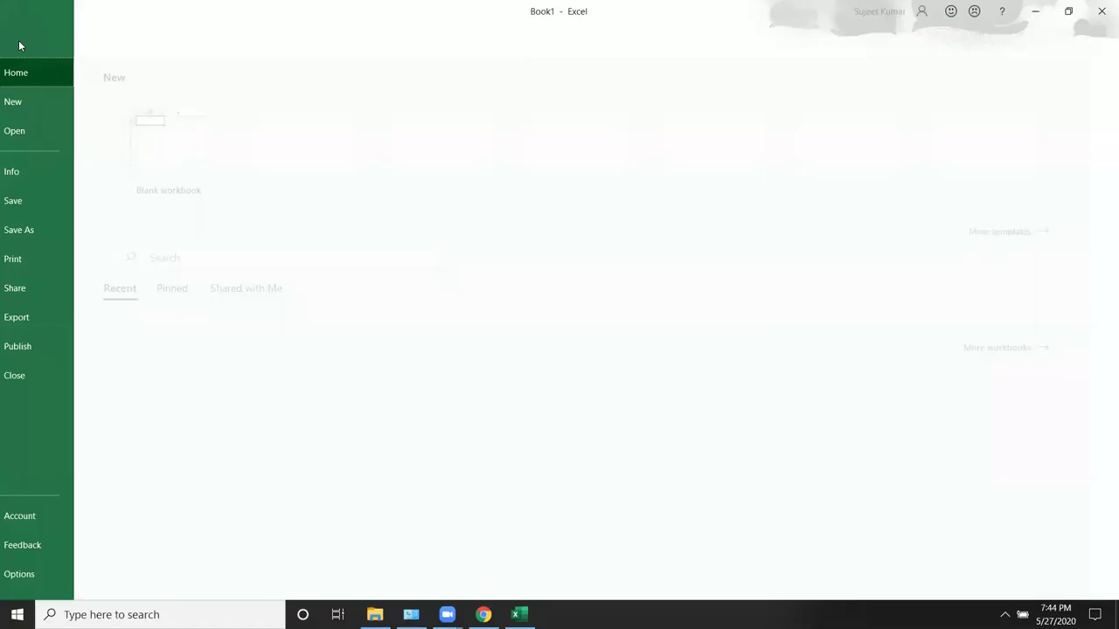
pyautogui.click(46, 132)
pyautogui.scroll(-1, 518, 284)
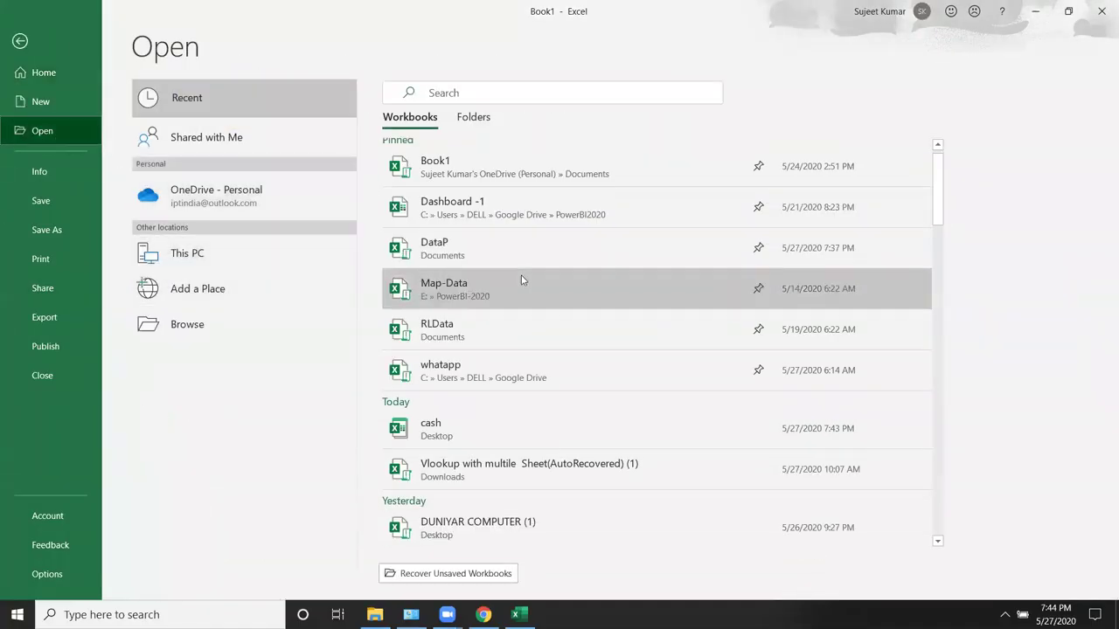
pyautogui.scroll(-5, 517, 284)
pyautogui.scroll(-6, 517, 284)
pyautogui.scroll(-7, 518, 284)
pyautogui.scroll(-5, 517, 284)
pyautogui.scroll(-4, 516, 282)
pyautogui.scroll(-3, 511, 278)
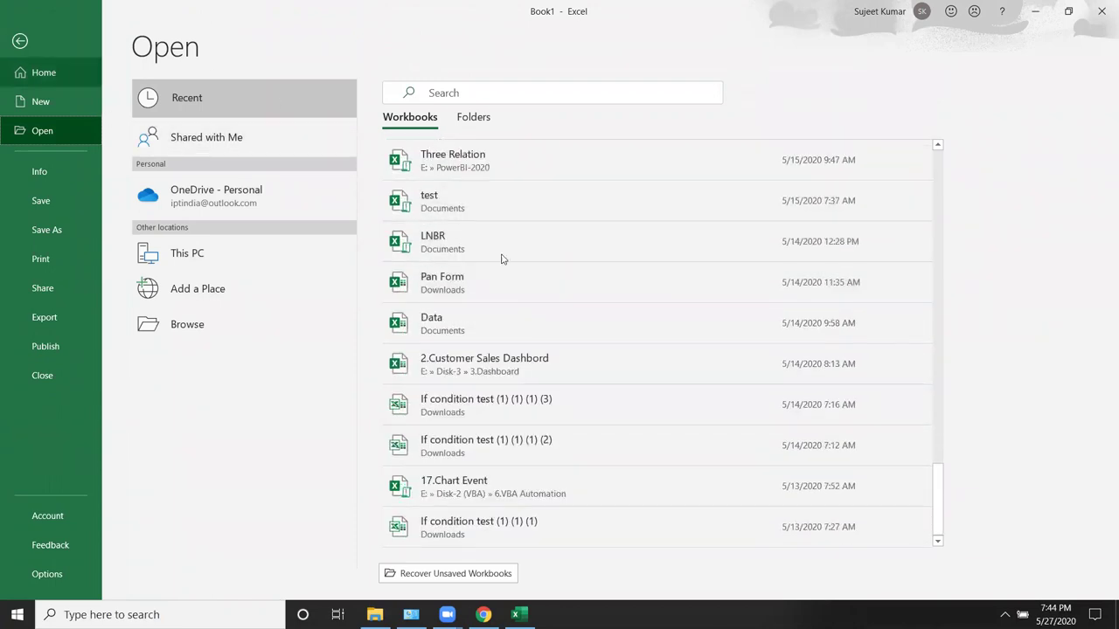
pyautogui.scroll(3, 693, 336)
pyautogui.scroll(5, 697, 331)
pyautogui.scroll(5, 697, 331)
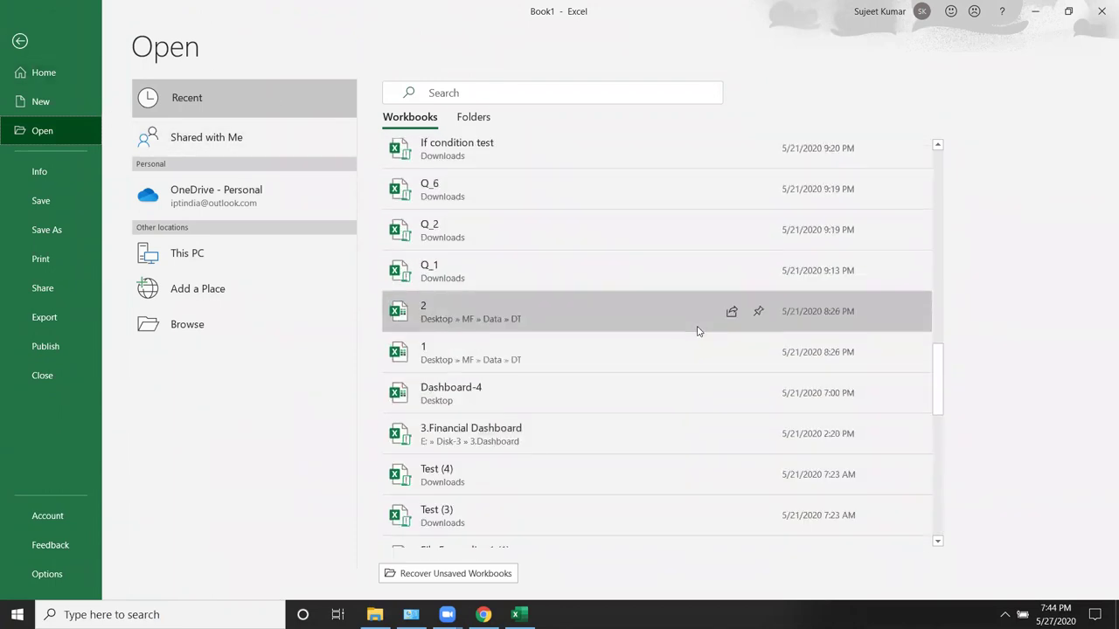
pyautogui.scroll(5, 698, 330)
pyautogui.scroll(5, 698, 330)
pyautogui.scroll(4, 699, 330)
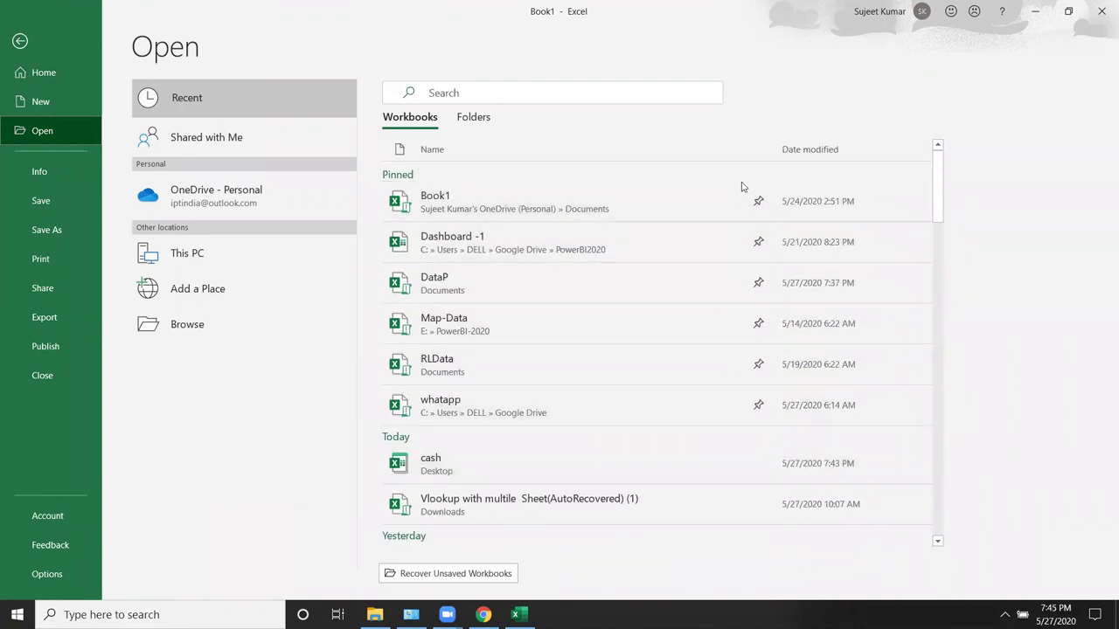
# - Unpin RLData, Map-Data, Dashboard -1 and Book1 from recent workbooks, then show Info
pyautogui.click(755, 364)
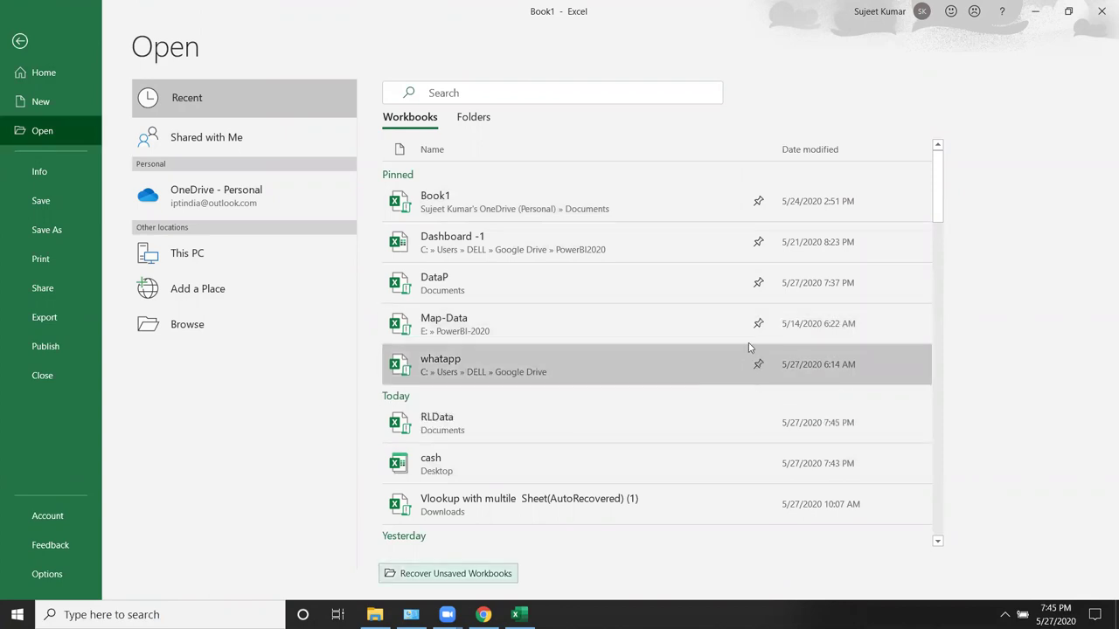
pyautogui.moveTo(655, 404)
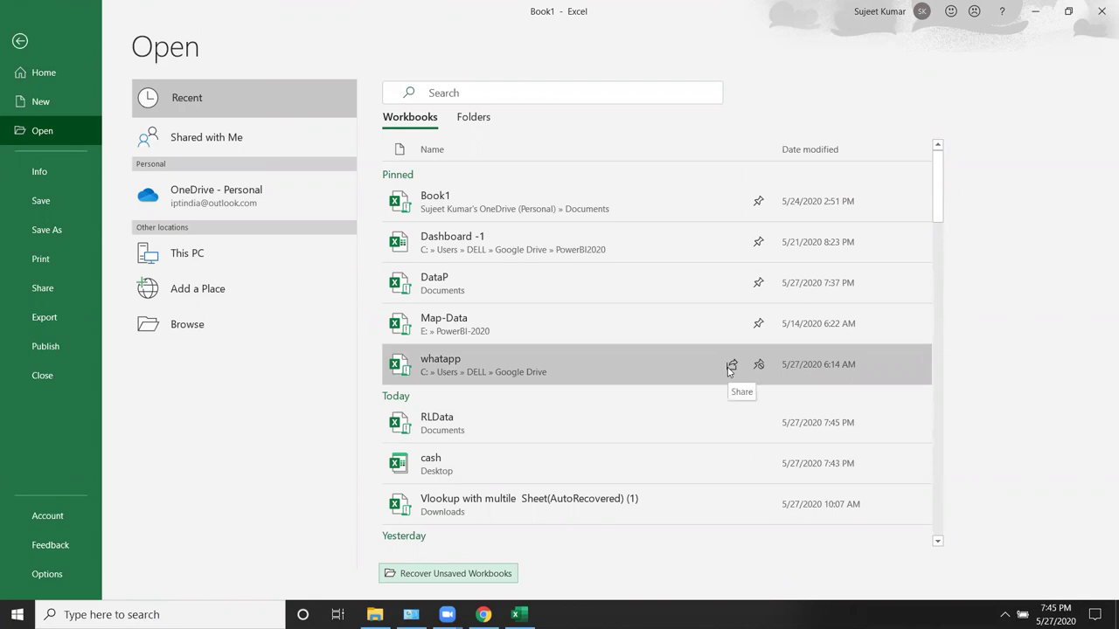
pyautogui.click(758, 365)
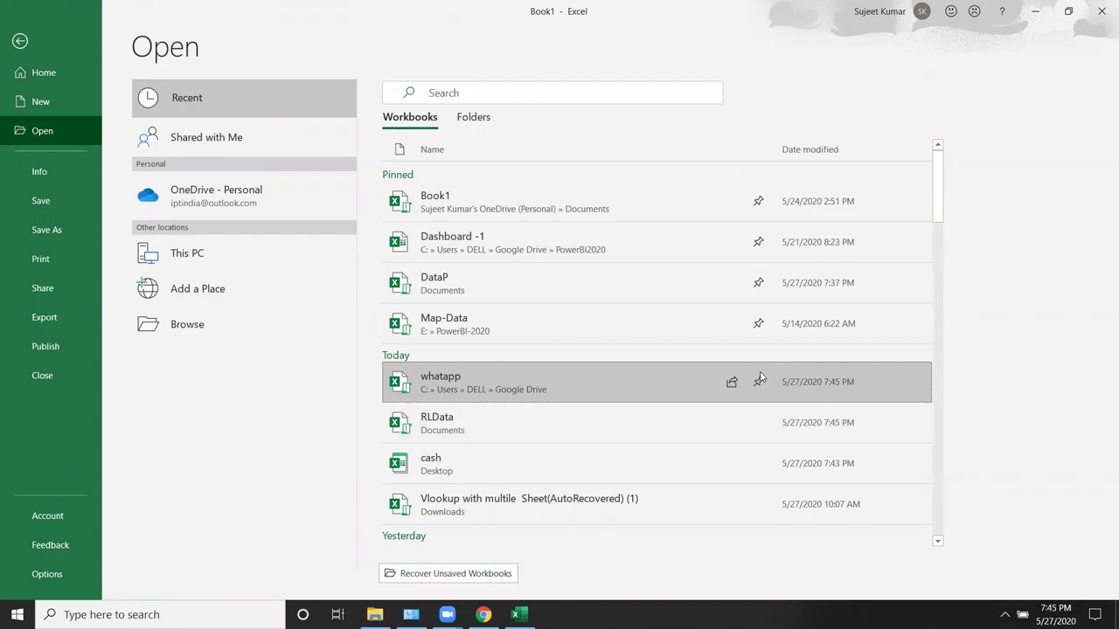
pyautogui.click(758, 382)
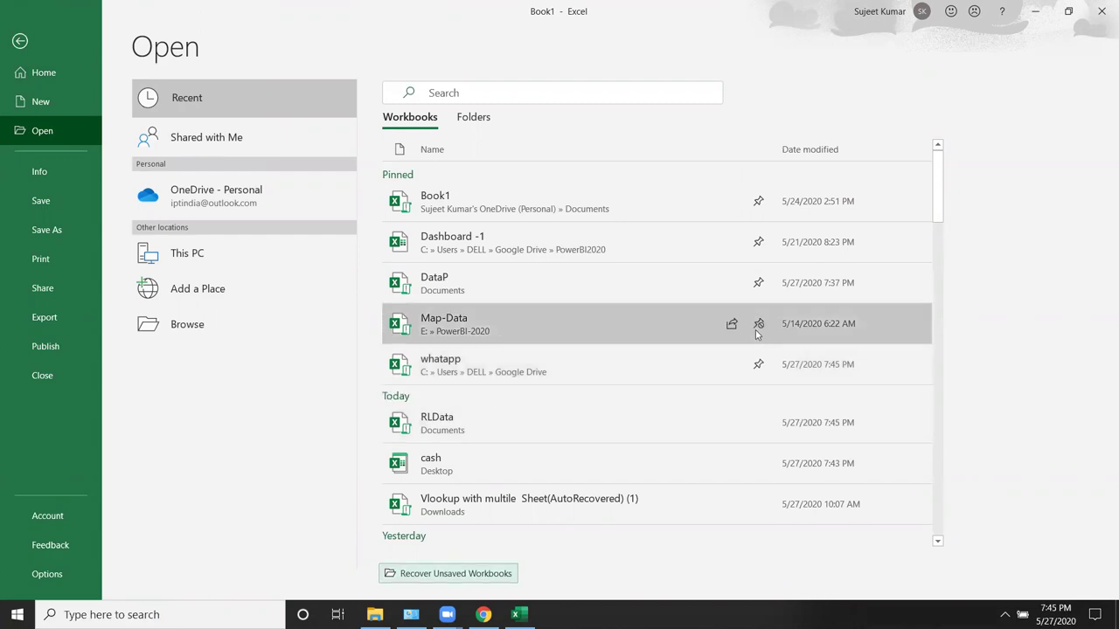
pyautogui.click(758, 328)
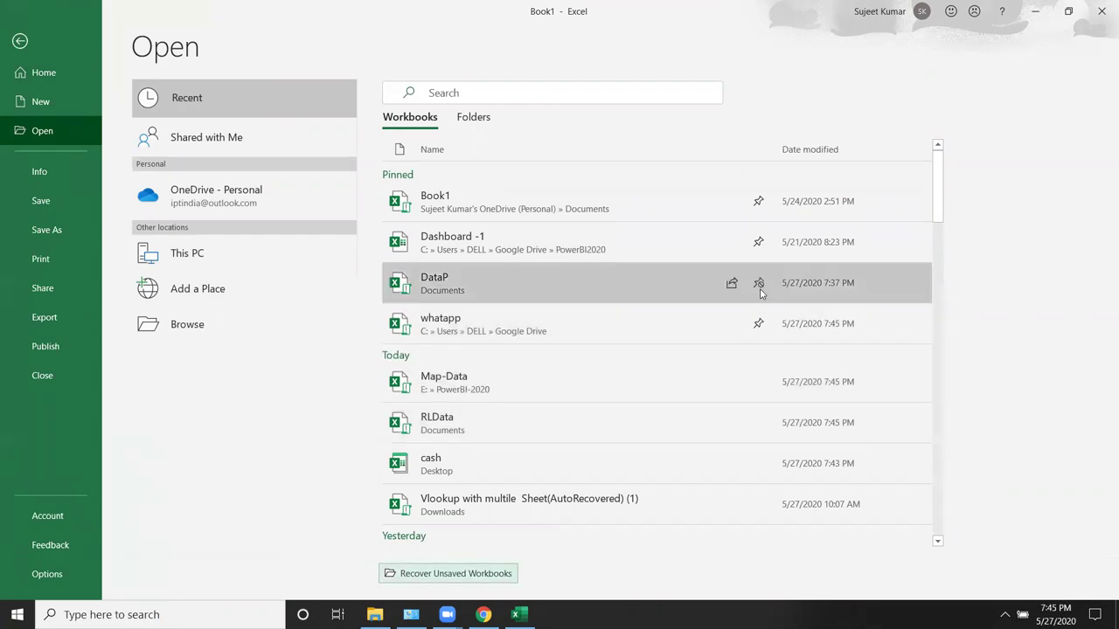
pyautogui.click(759, 242)
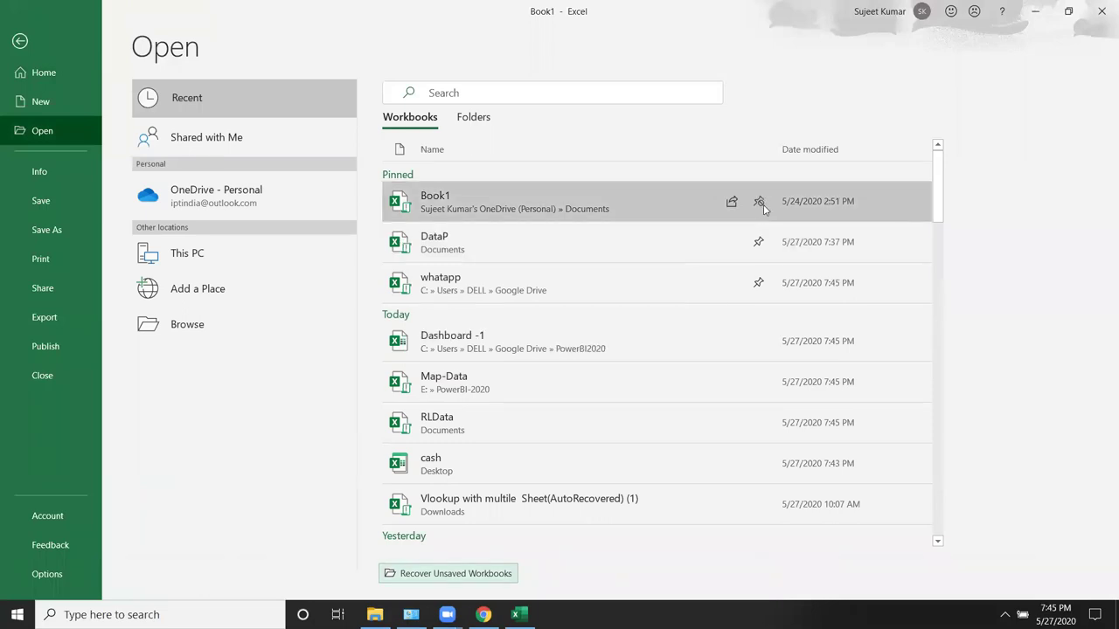
pyautogui.click(758, 202)
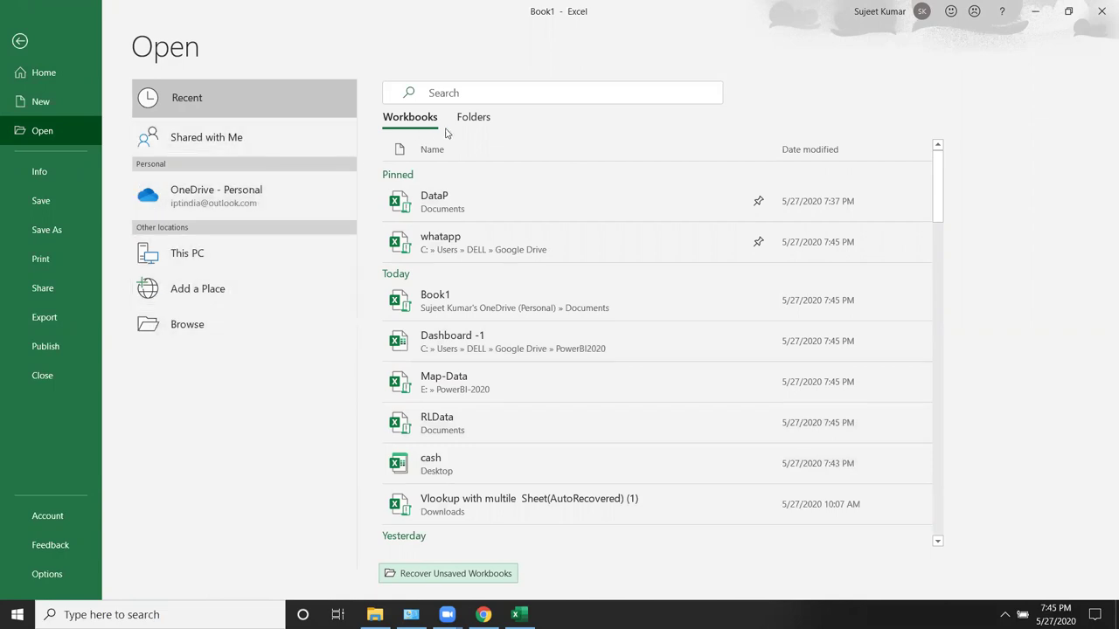
pyautogui.click(46, 177)
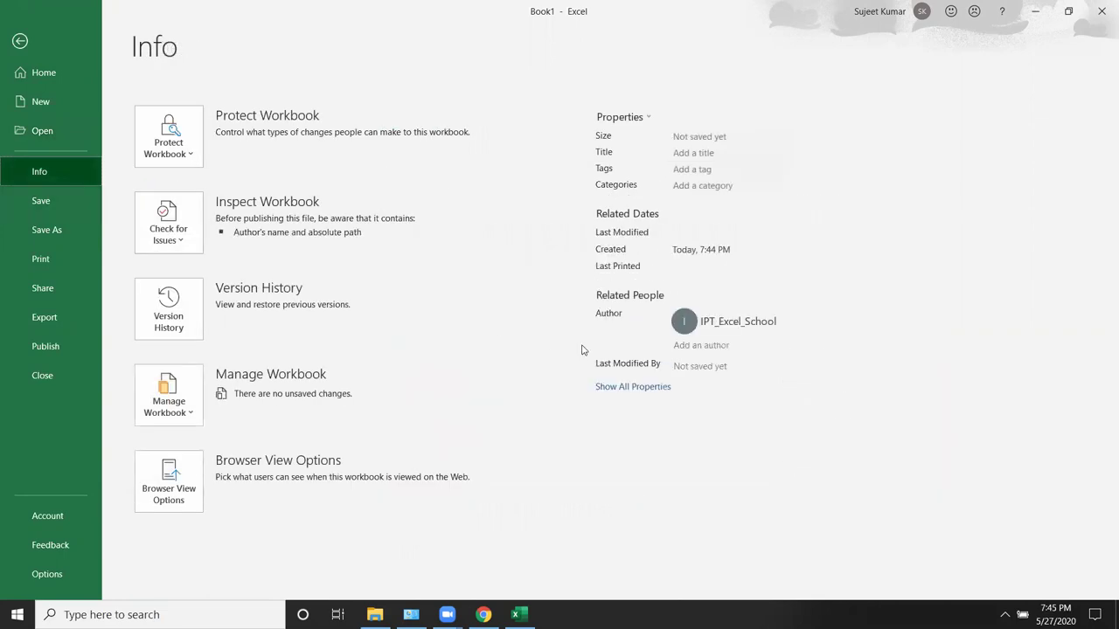
# - Check the Protect Workbook options, then minimize Excel and restore the MF folder window
pyautogui.click(200, 156)
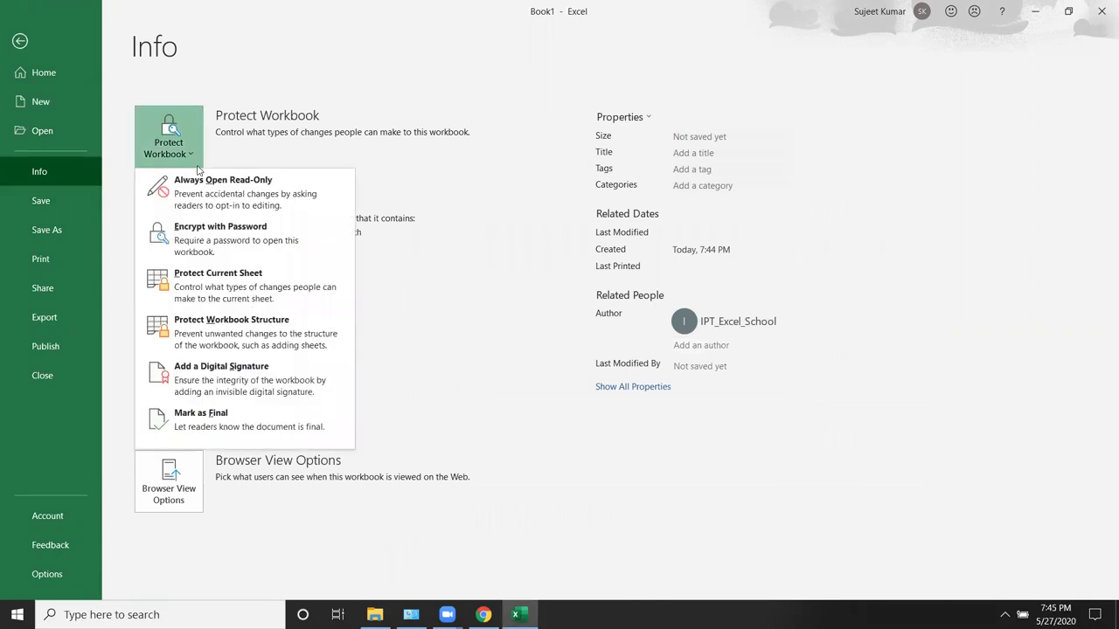
pyautogui.click(494, 196)
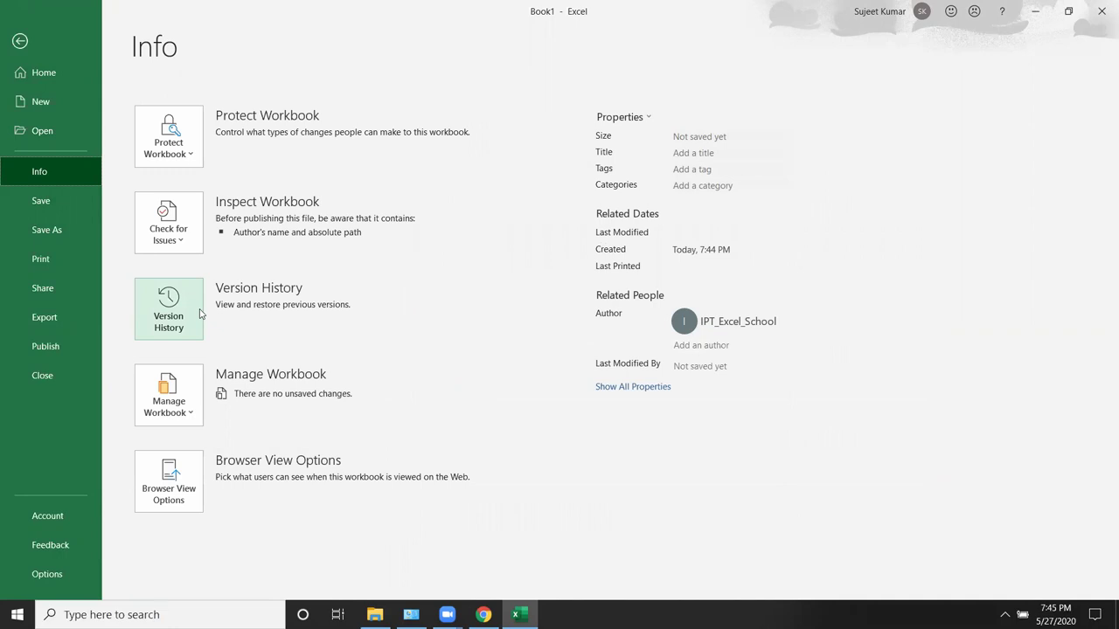
pyautogui.press('super+d')
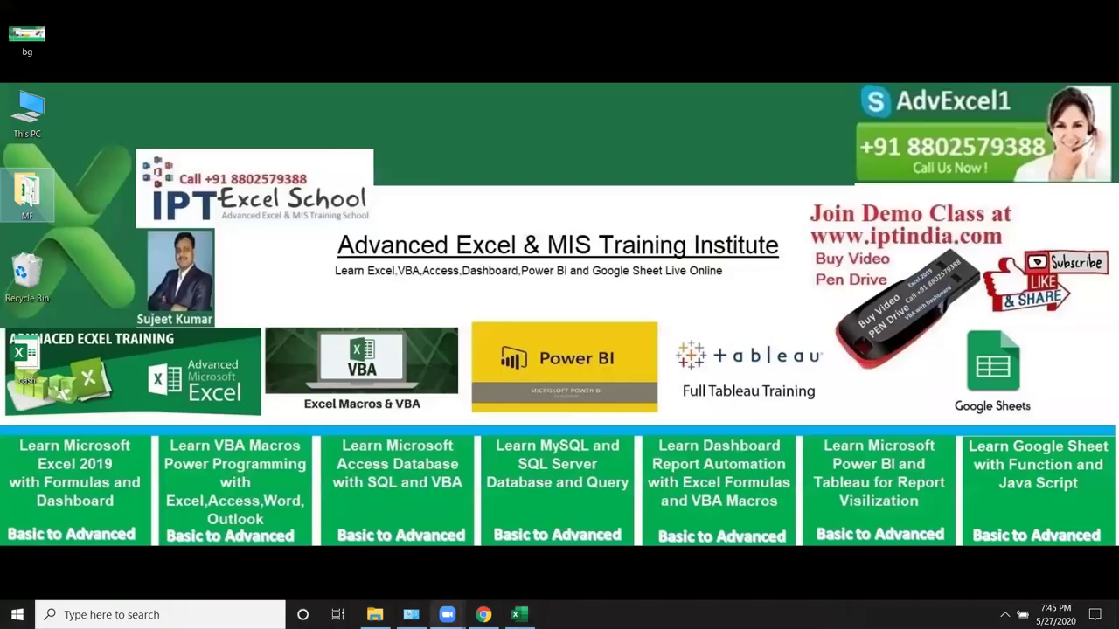
pyautogui.click(374, 614)
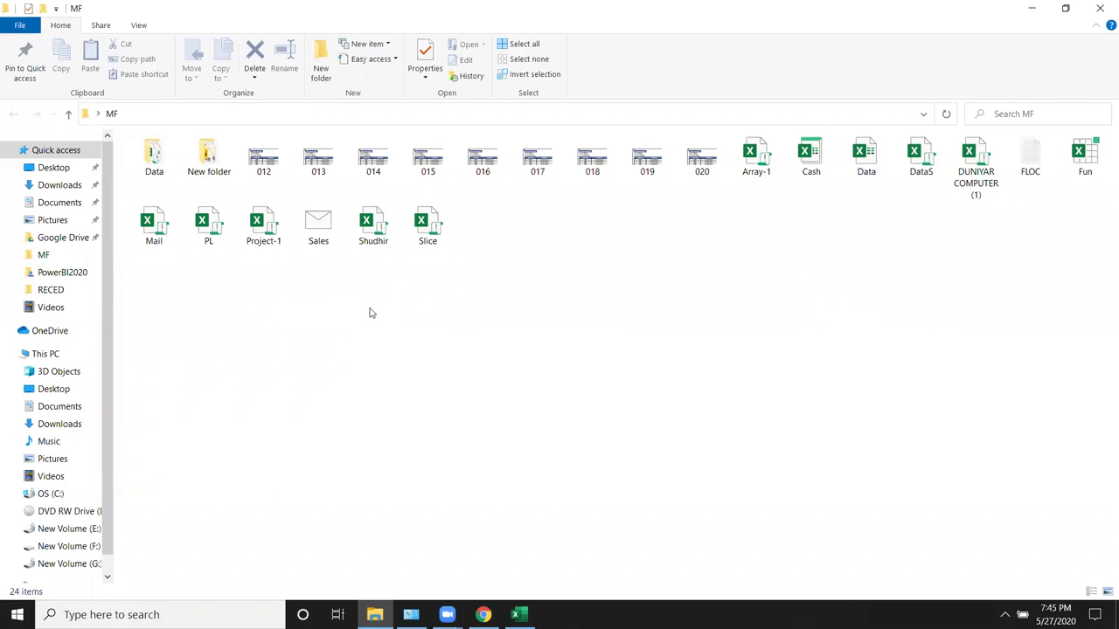
pyautogui.moveTo(373, 227)
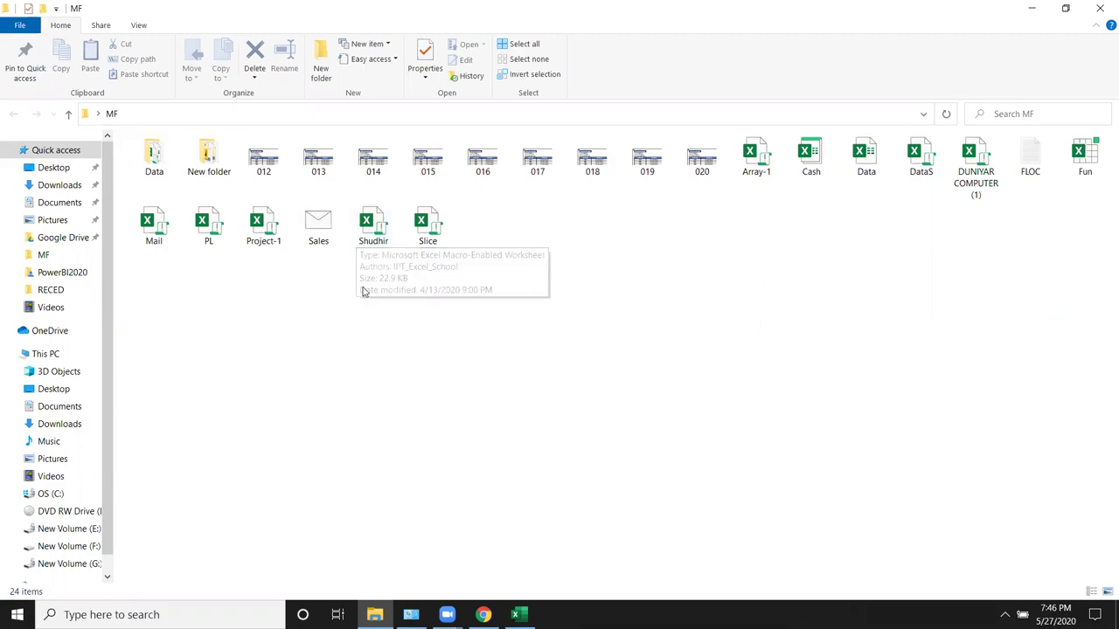
# - Select the Shudhir workbook in MF and show its context menu
pyautogui.doubleClick(365, 229)
pyautogui.rightClick(367, 231)
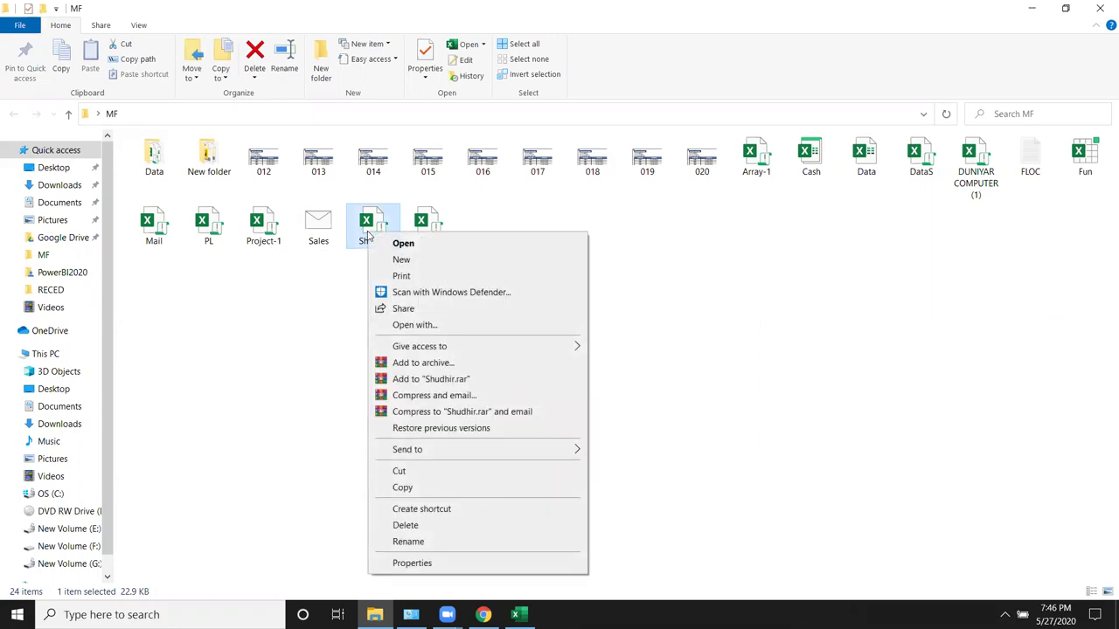
# - In the Shudhir file's Properties Details tab, set Title to 'Sumif Example For Batch 9pm'
pyautogui.click(461, 560)
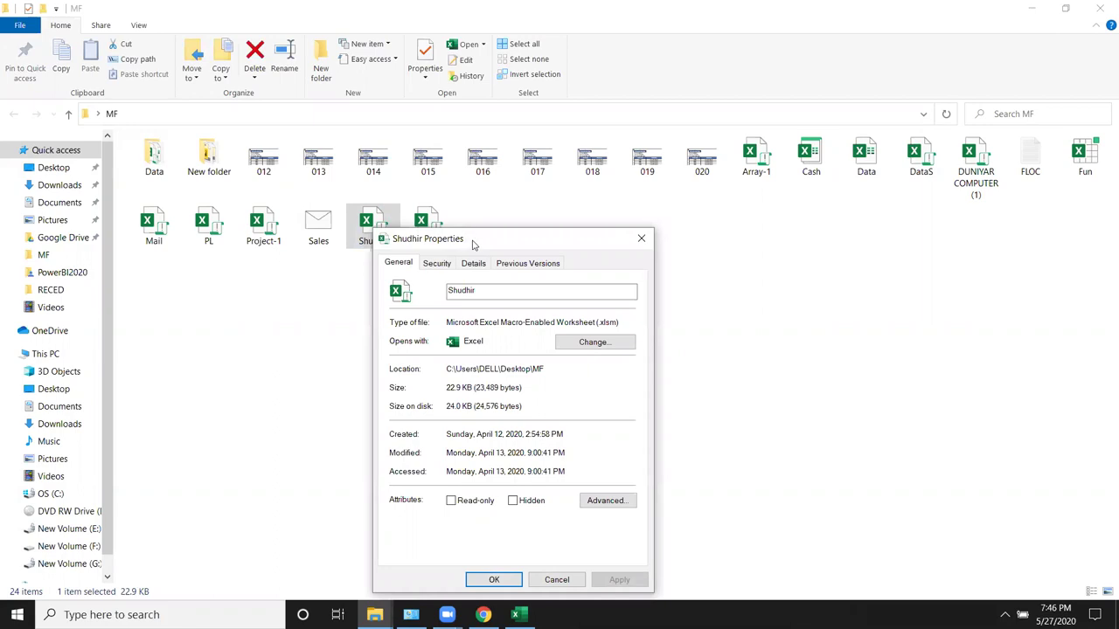
pyautogui.moveTo(483, 247); pyautogui.dragTo(656, 204)
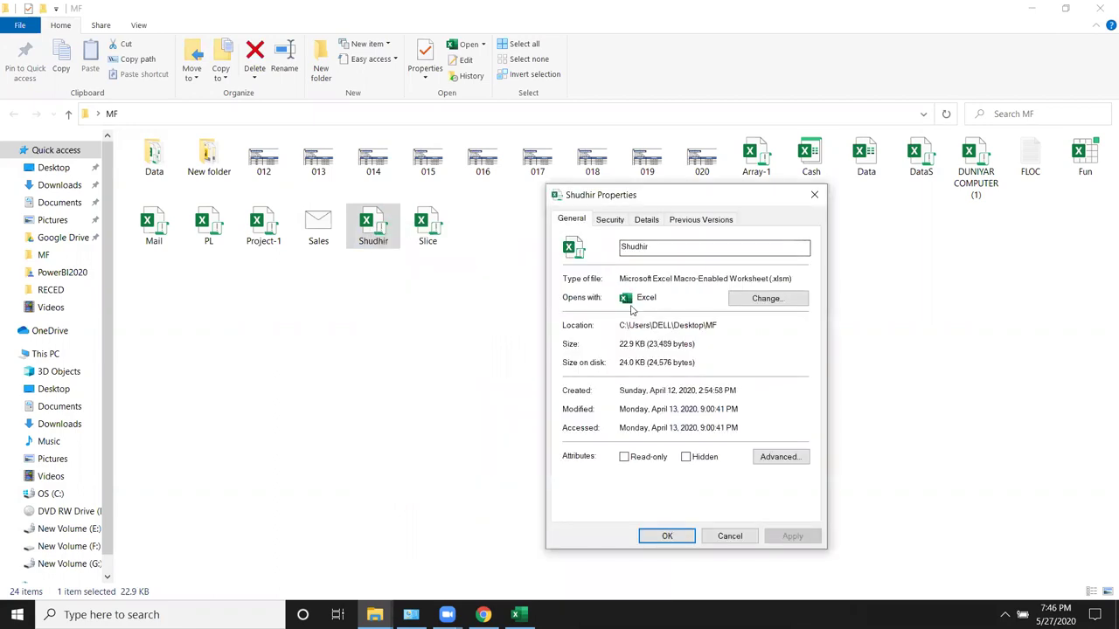
pyautogui.click(611, 223)
pyautogui.click(574, 225)
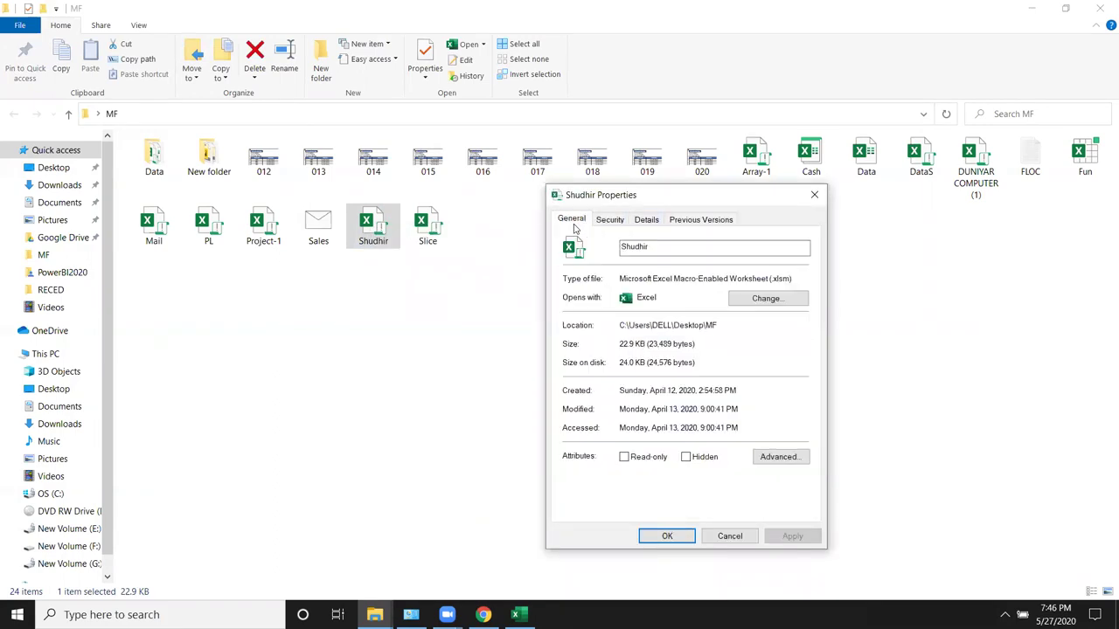
pyautogui.click(651, 223)
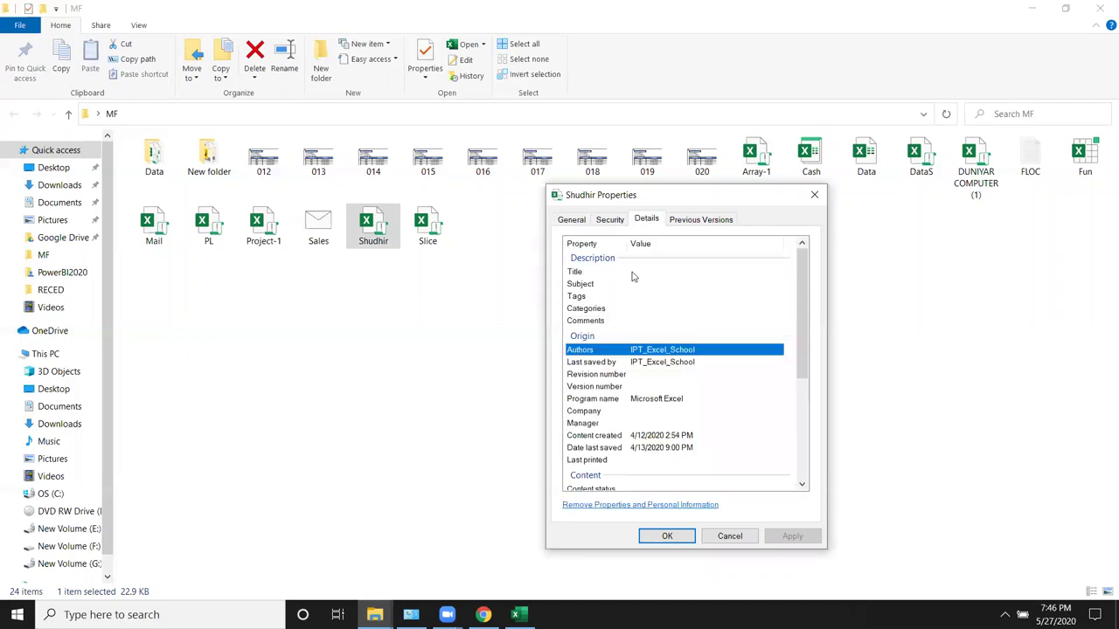
pyautogui.click(632, 272)
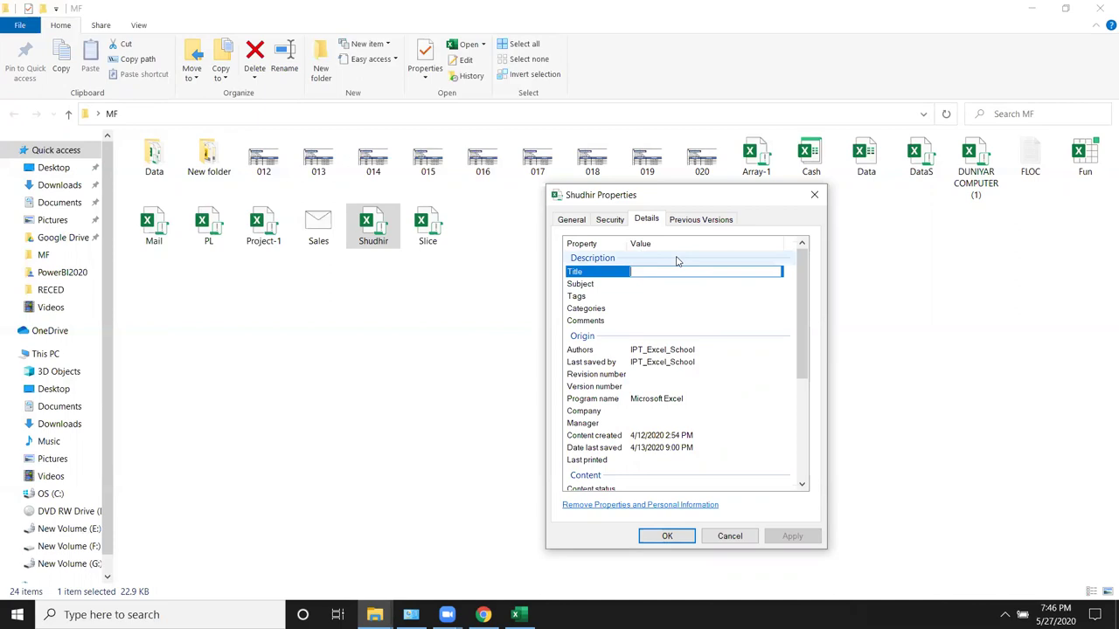
pyautogui.write('Sumif')
pyautogui.write(' Example For BAt')
pyautogui.press('BackSpace')
pyautogui.press('BackSpace')
pyautogui.write('atch 9pm')
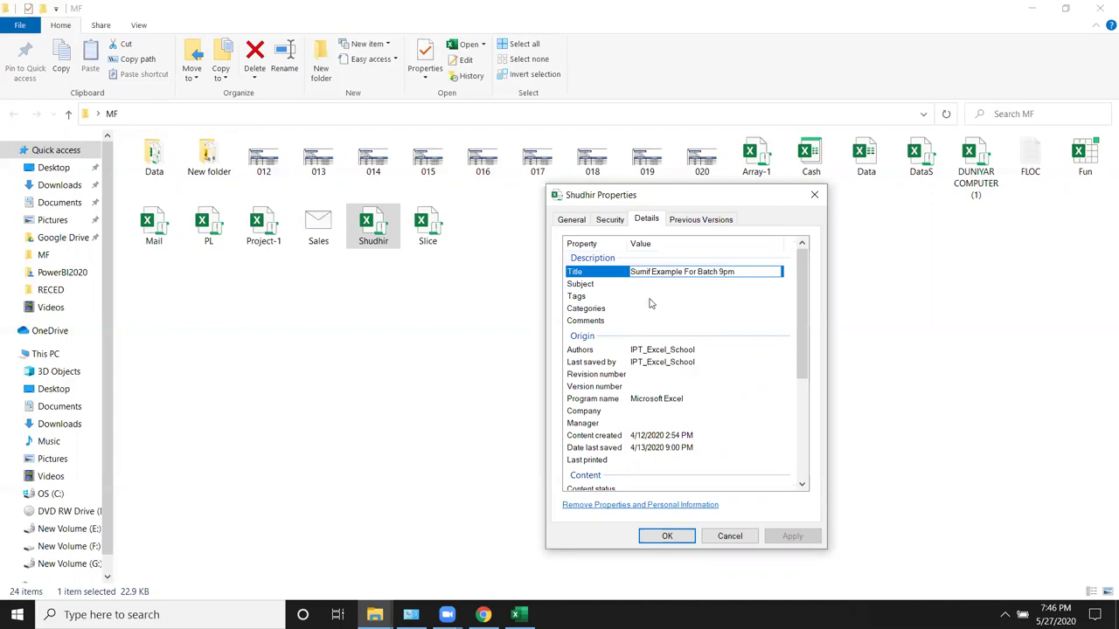
pyautogui.click(648, 285)
# - Add the tags 'data,formulas', then apply and close the Properties window
pyautogui.click(643, 298)
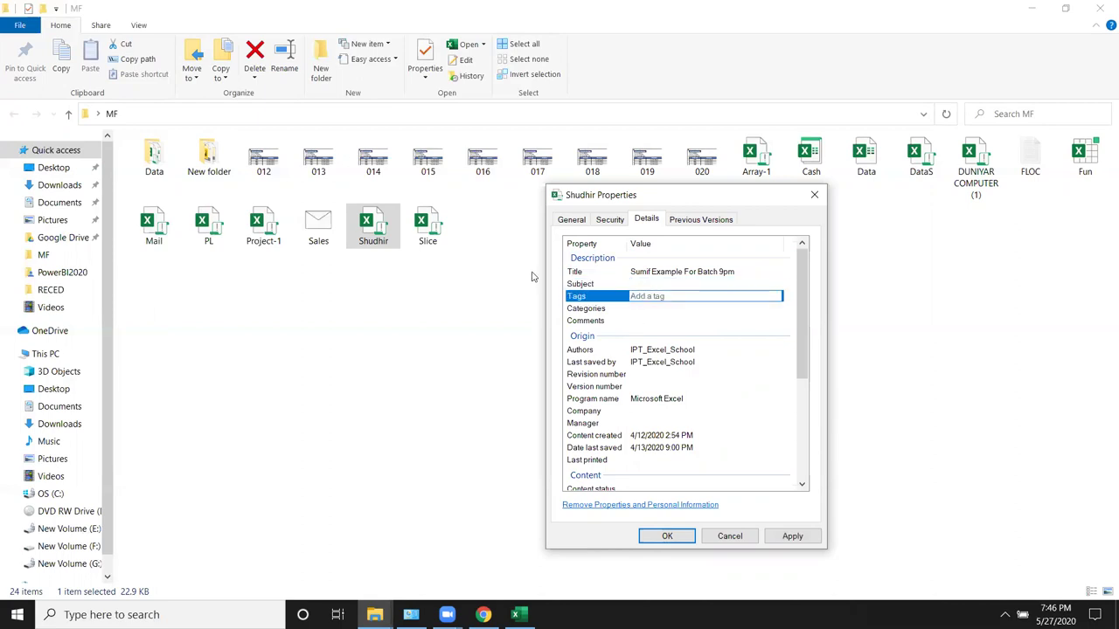
pyautogui.write('data,')
pyautogui.write('formulas;')
pyautogui.click(792, 536)
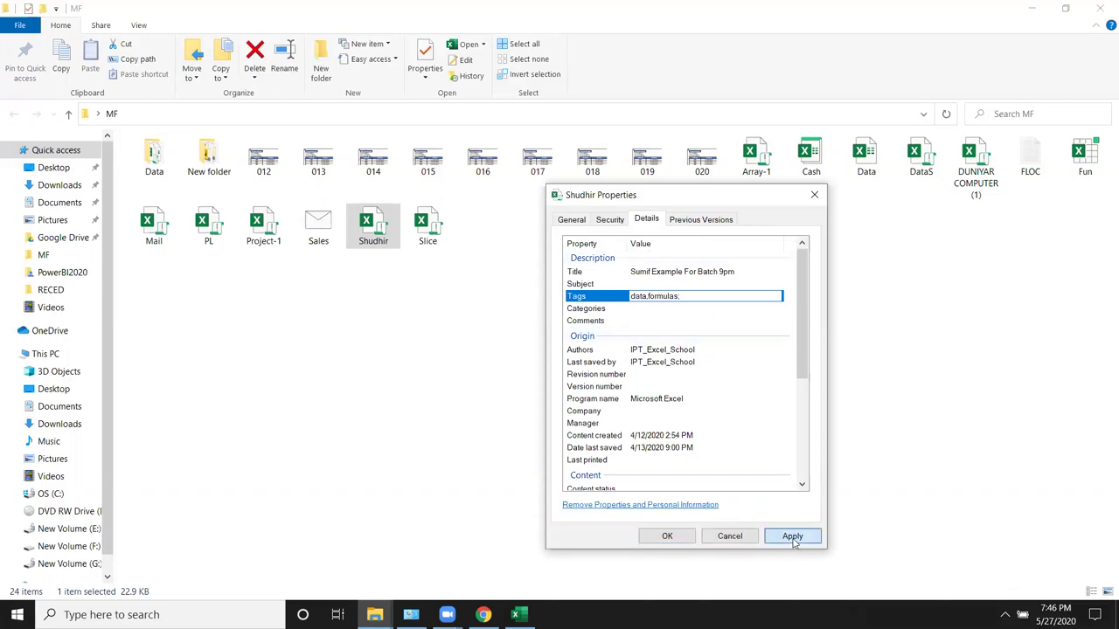
pyautogui.click(669, 536)
# - Refresh the MF folder, search it for 'data', then go to the Desktop folder
pyautogui.rightClick(640, 411)
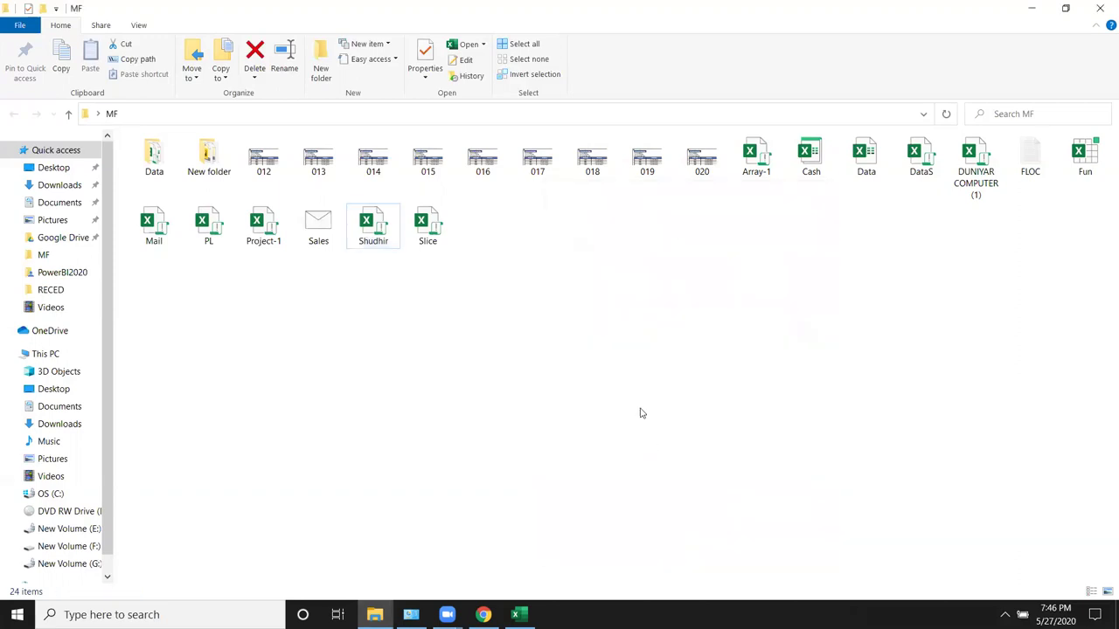
pyautogui.click(699, 256)
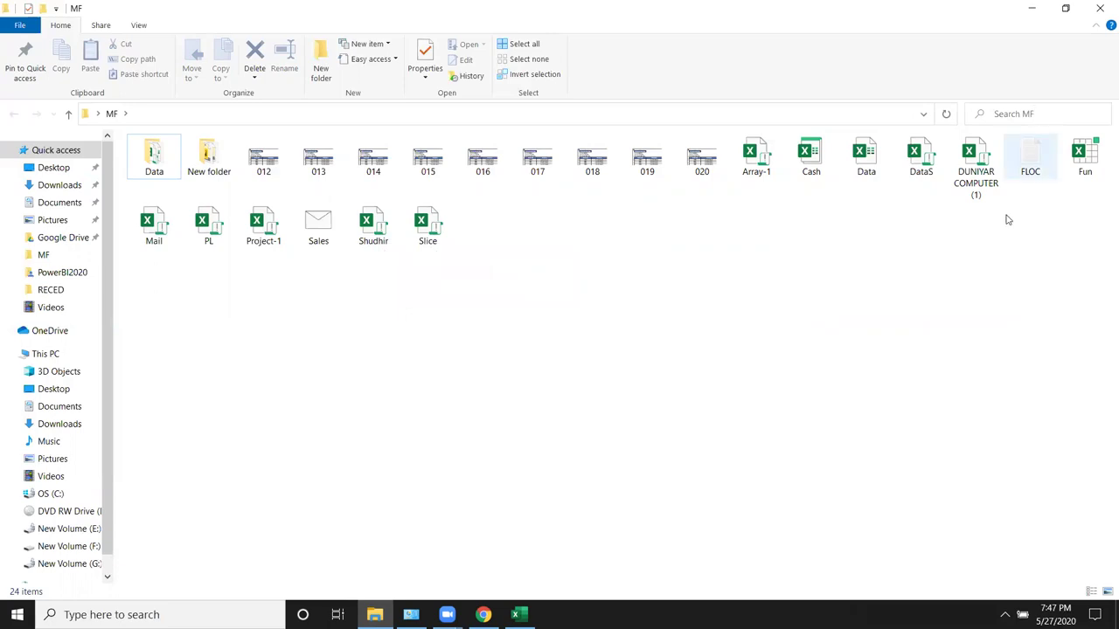
pyautogui.click(984, 113)
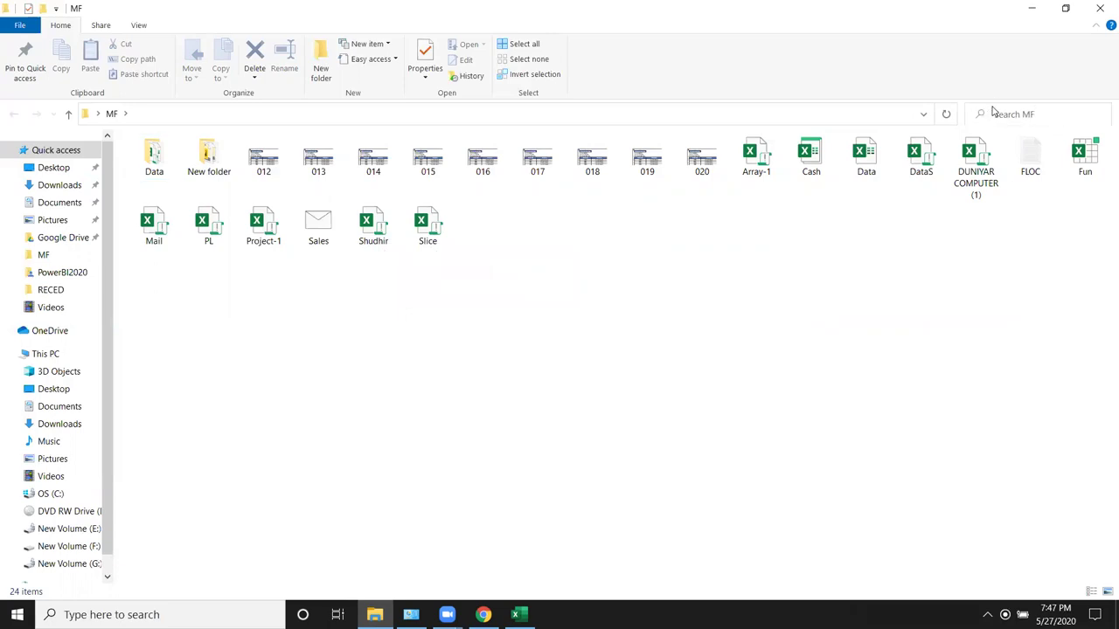
pyautogui.write('data')
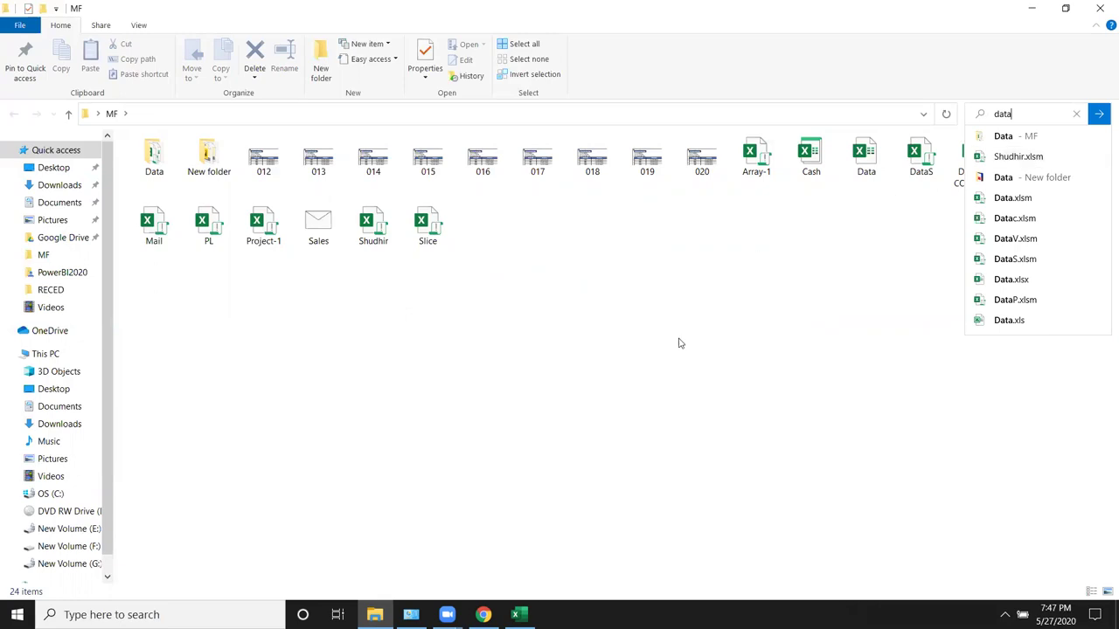
pyautogui.click(611, 363)
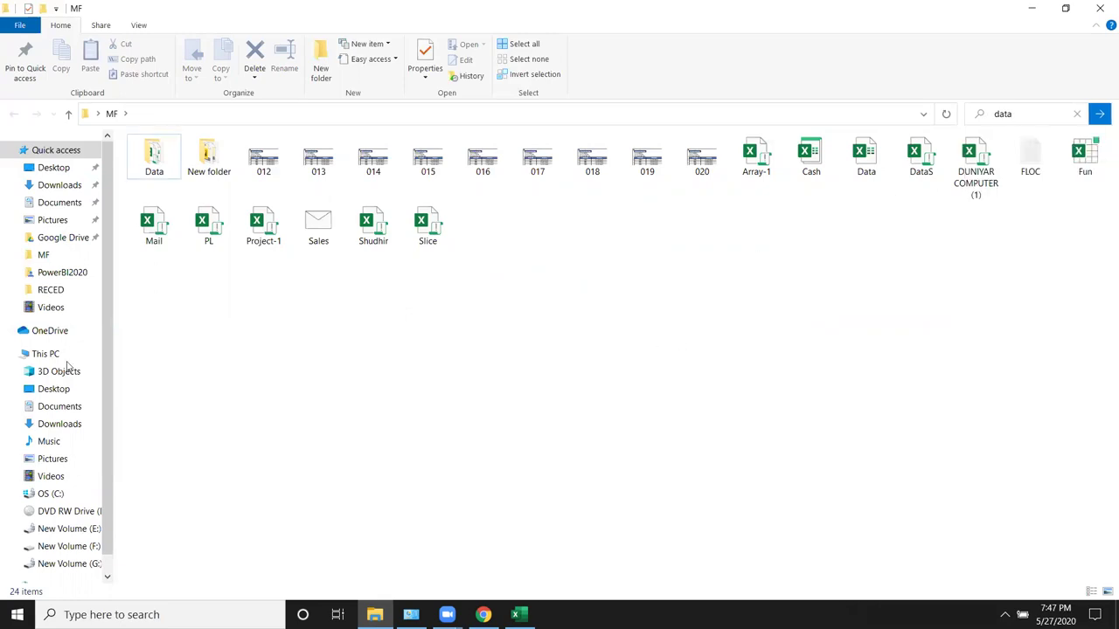
pyautogui.click(50, 167)
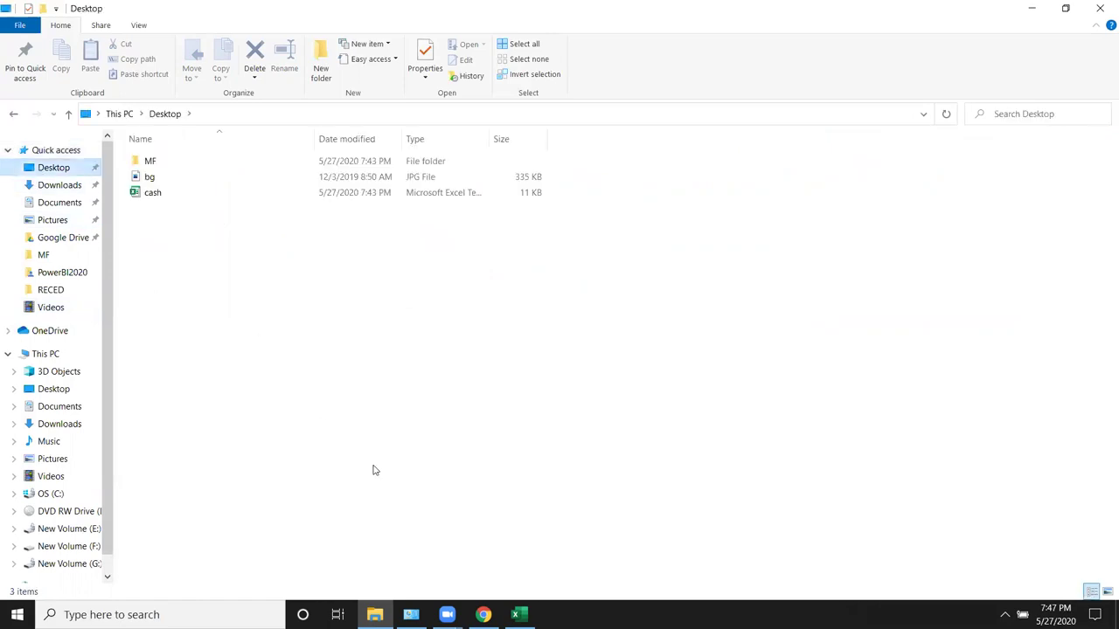
# - Back in Excel, look over the Save As and Print backstage pages, then return to the sheet
pyautogui.click(516, 615)
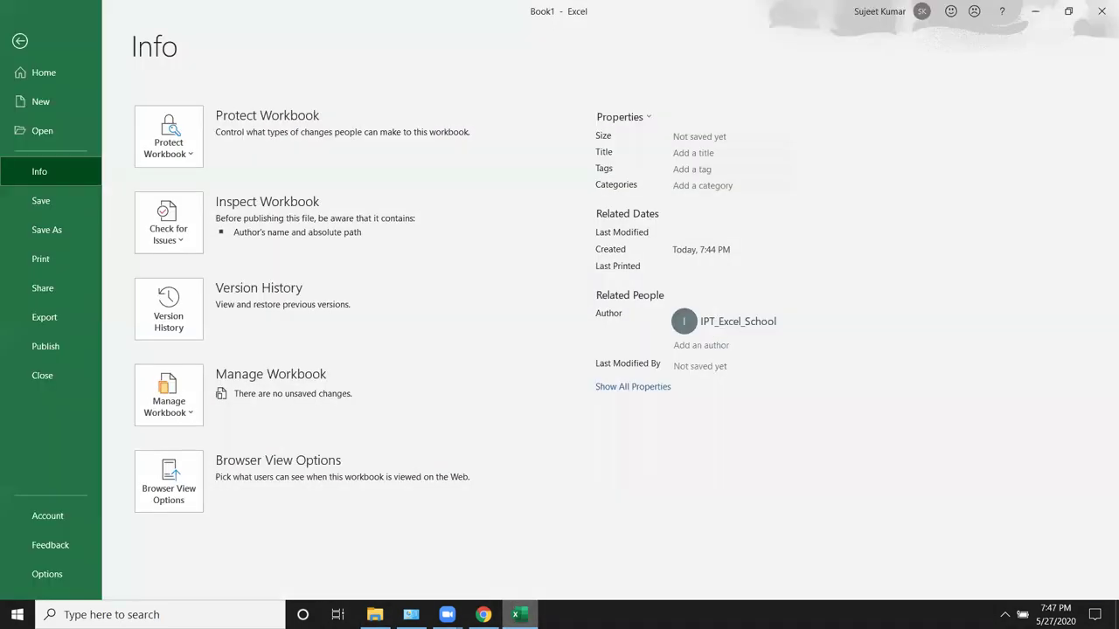
pyautogui.click(82, 203)
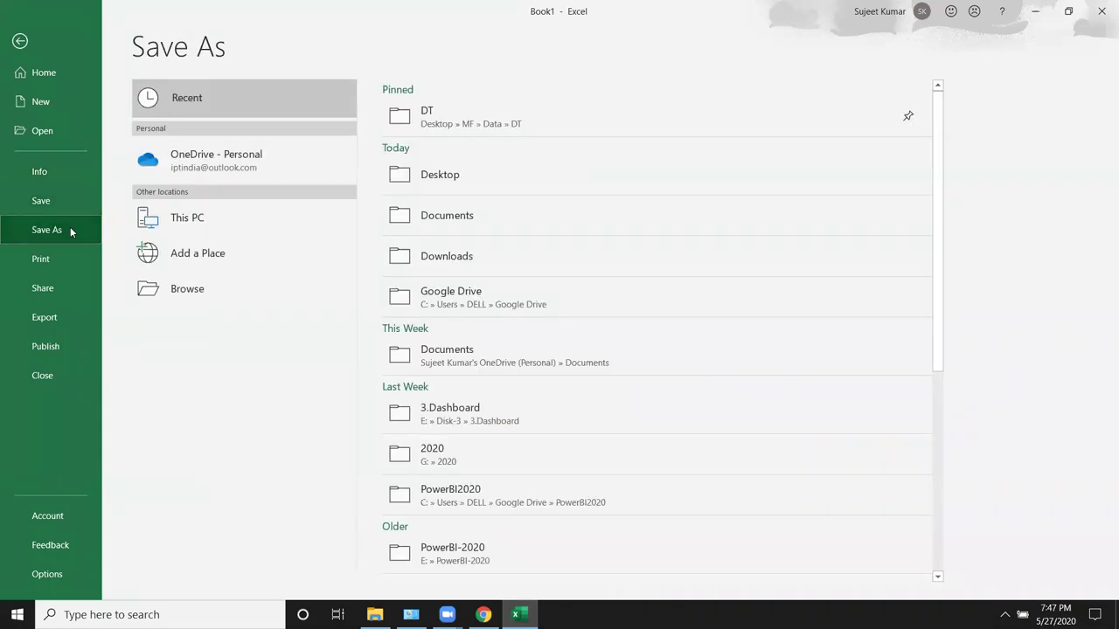
pyautogui.click(68, 265)
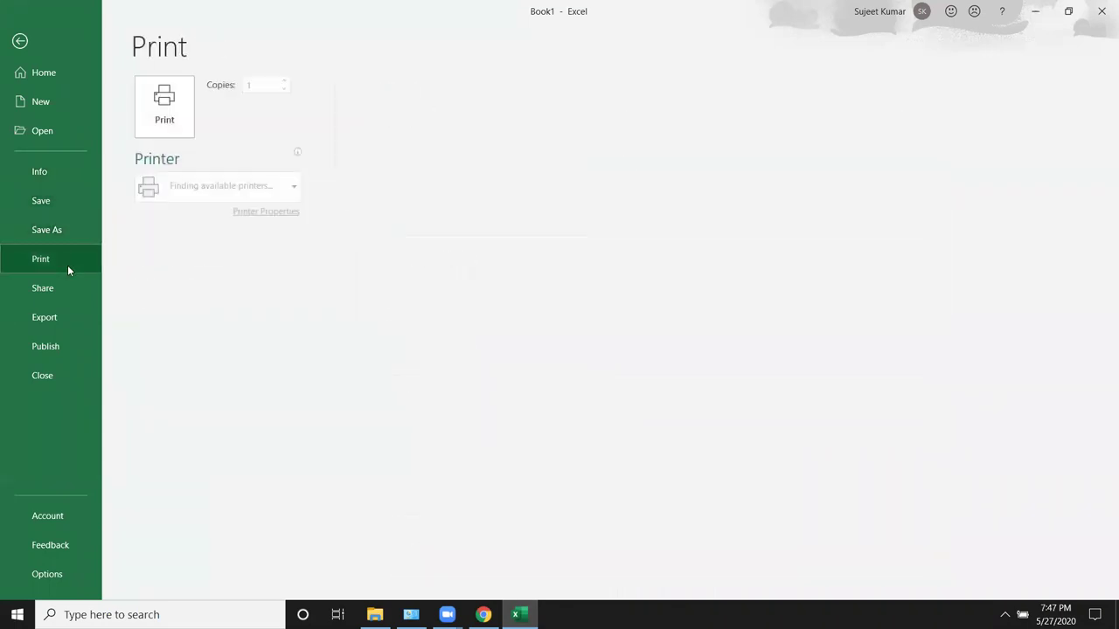
pyautogui.press('Escape')
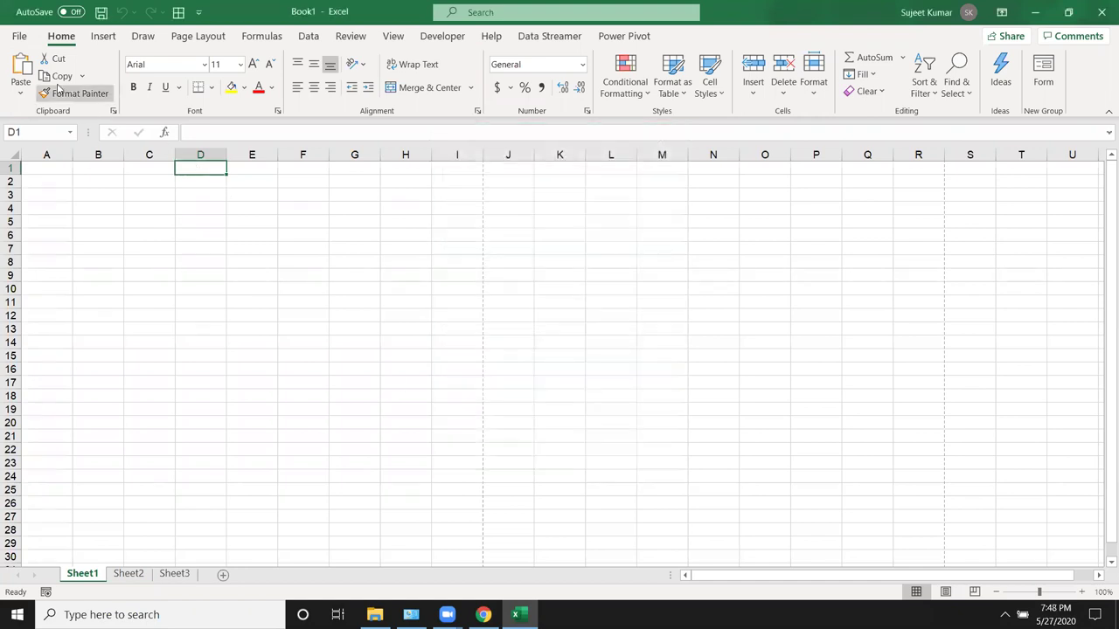
# - Browse the Export, Publish to Power BI, Account update and Feedback pages, then open Options
pyautogui.click(19, 40)
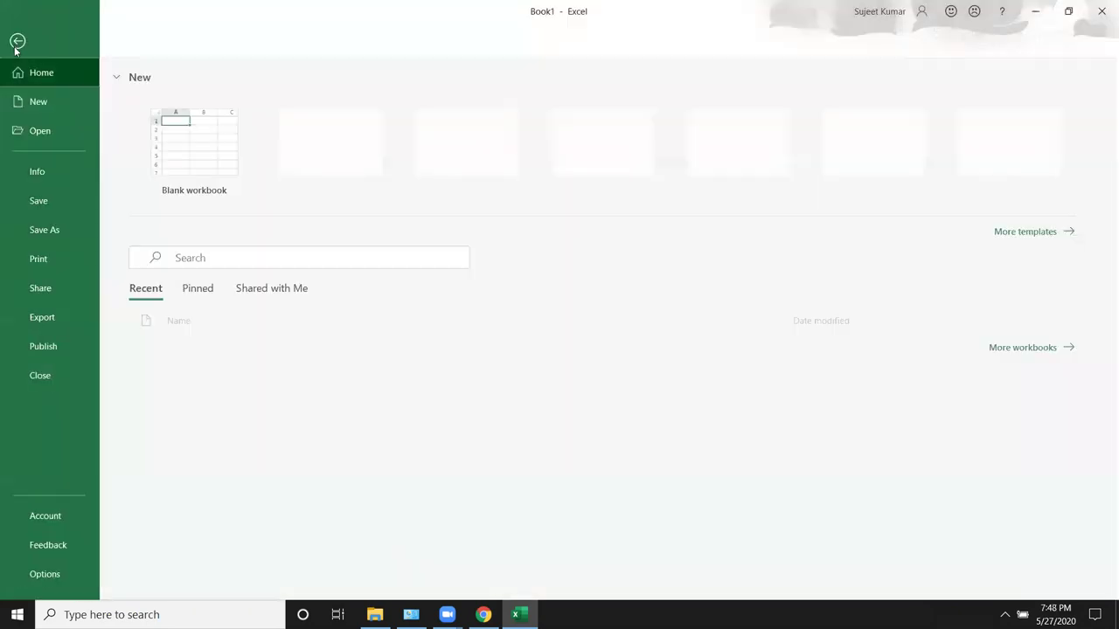
pyautogui.click(43, 322)
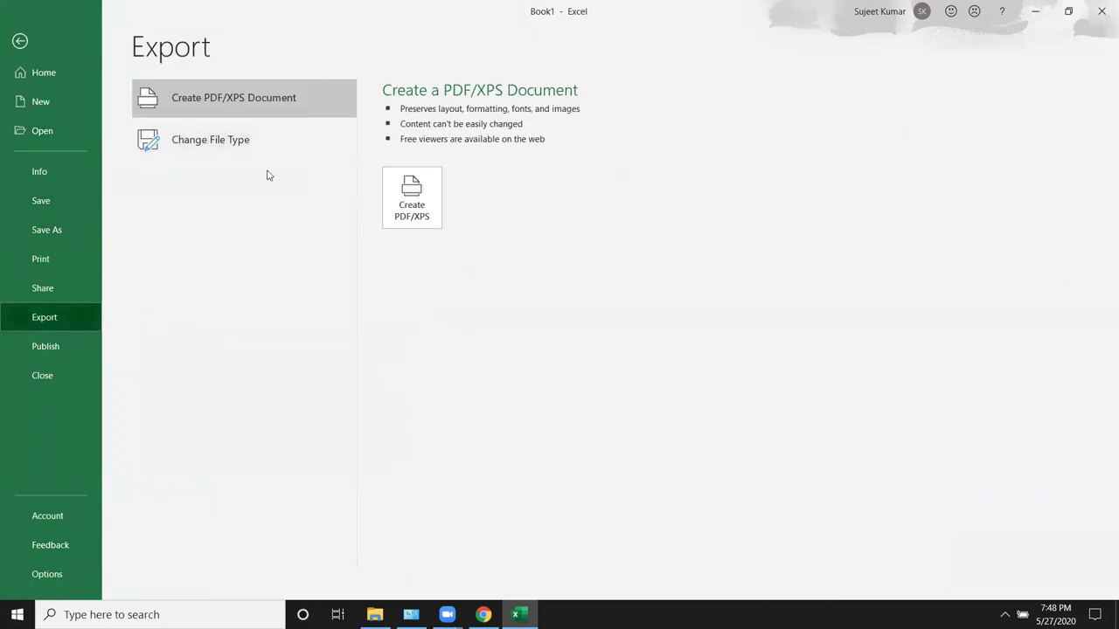
pyautogui.click(58, 347)
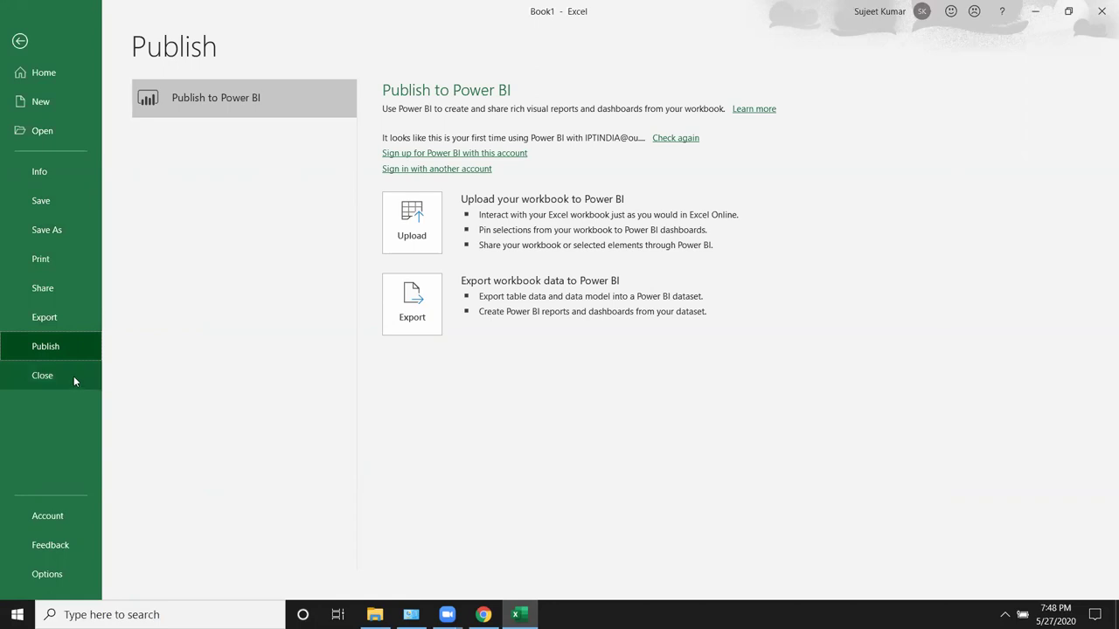
pyautogui.click(56, 519)
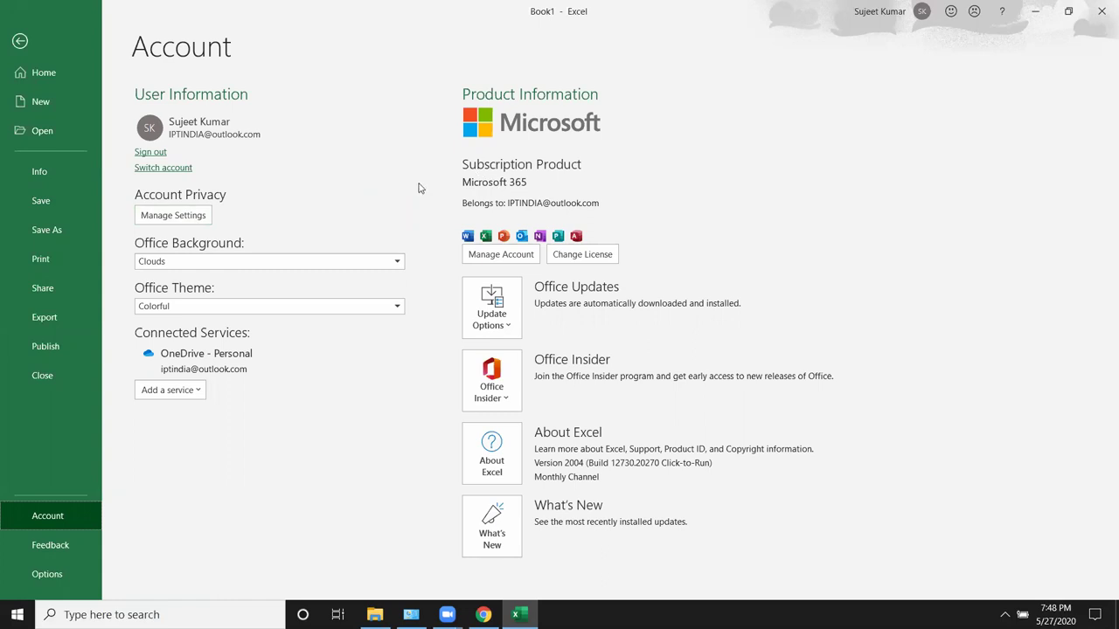
pyautogui.click(515, 329)
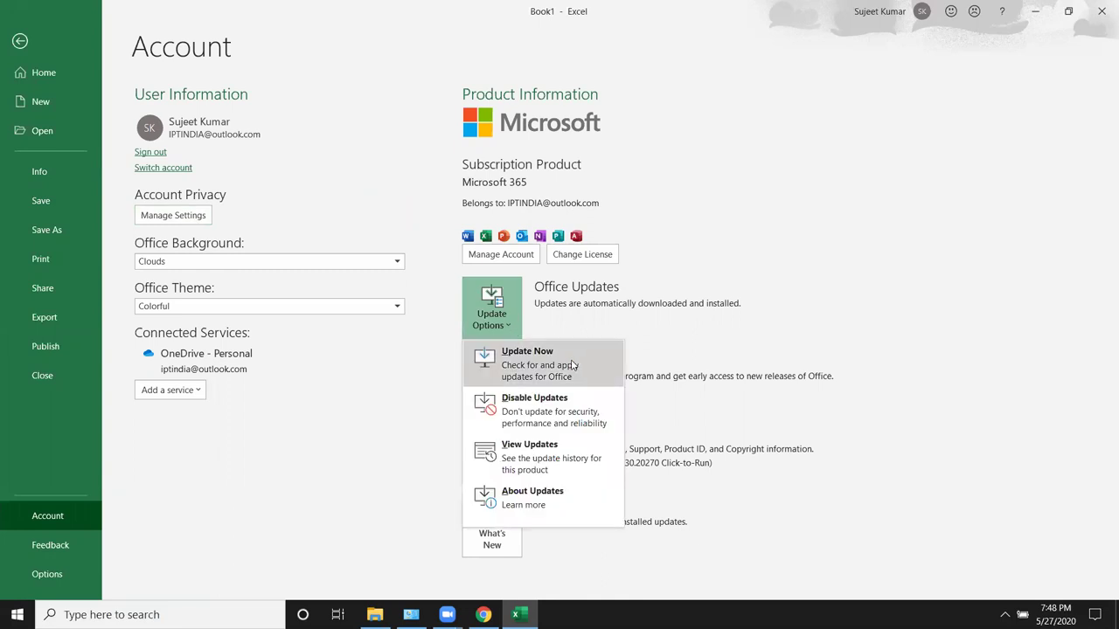
pyautogui.click(866, 355)
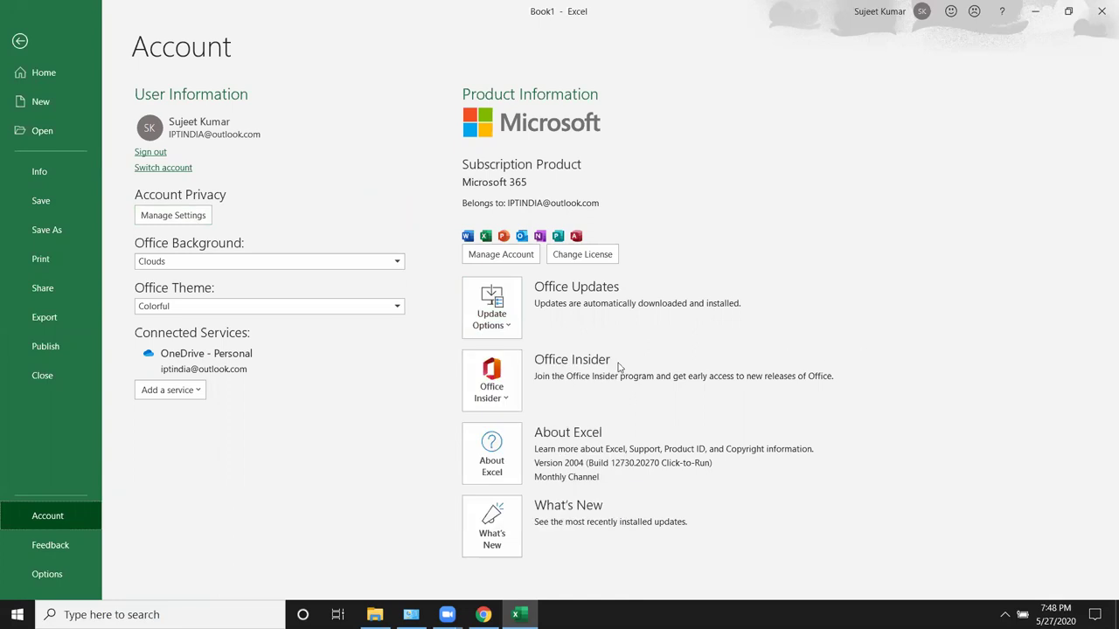
pyautogui.click(54, 548)
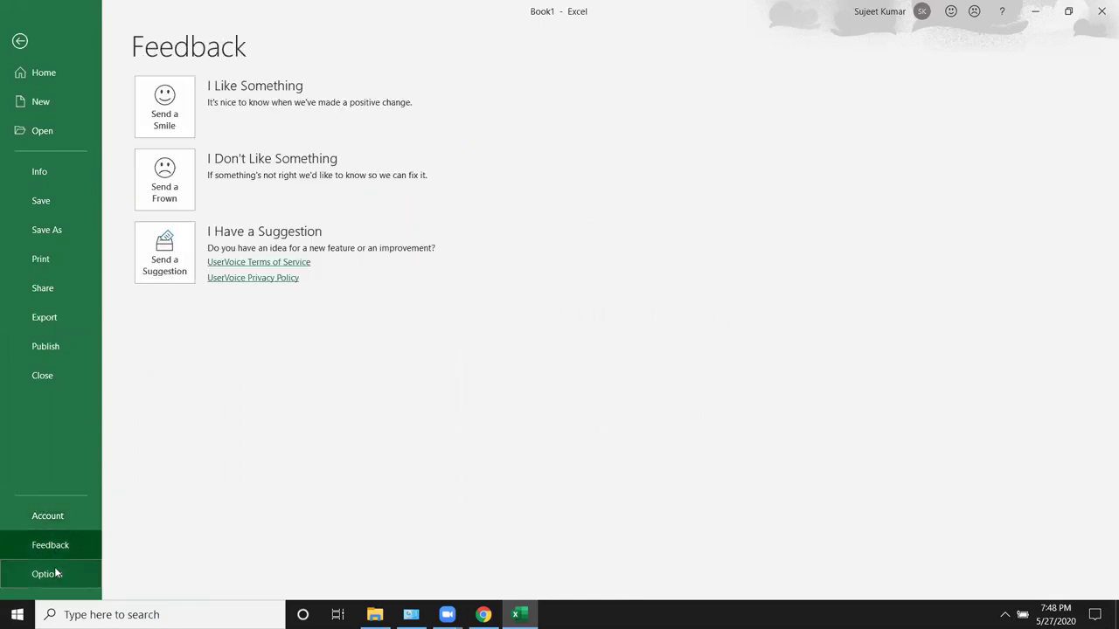
pyautogui.click(54, 570)
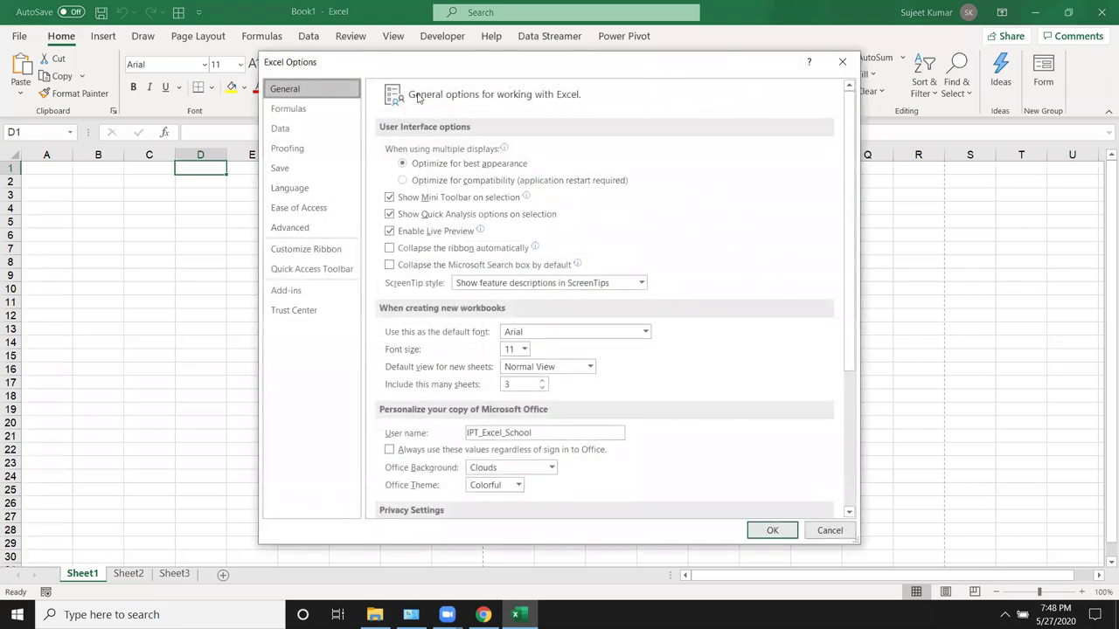
pyautogui.moveTo(428, 73); pyautogui.dragTo(388, 81)
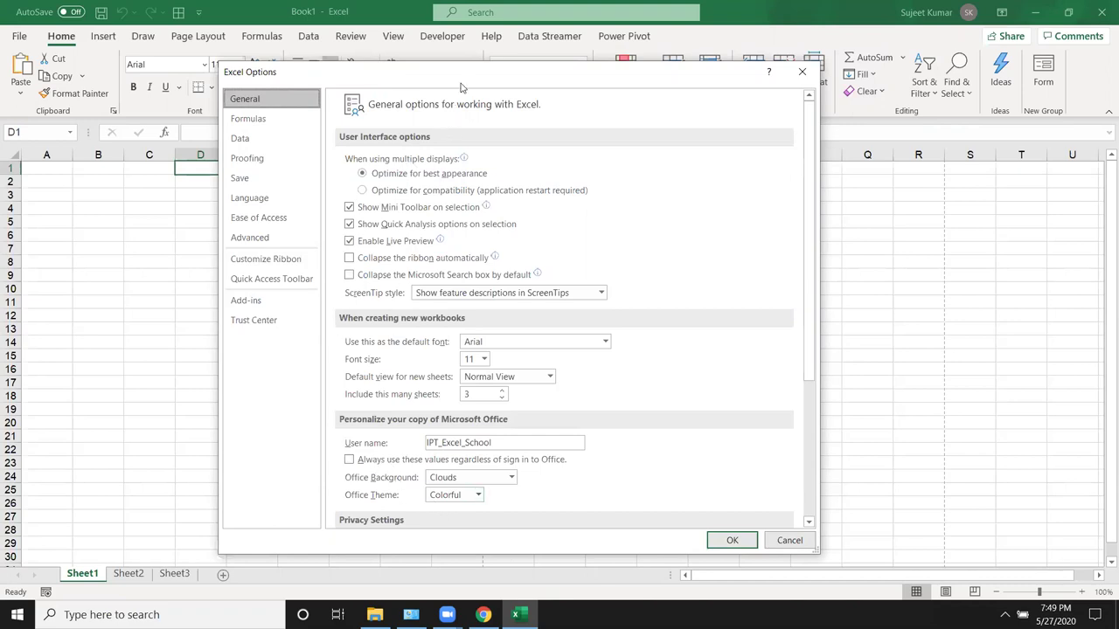
pyautogui.moveTo(515, 84); pyautogui.dragTo(605, 118)
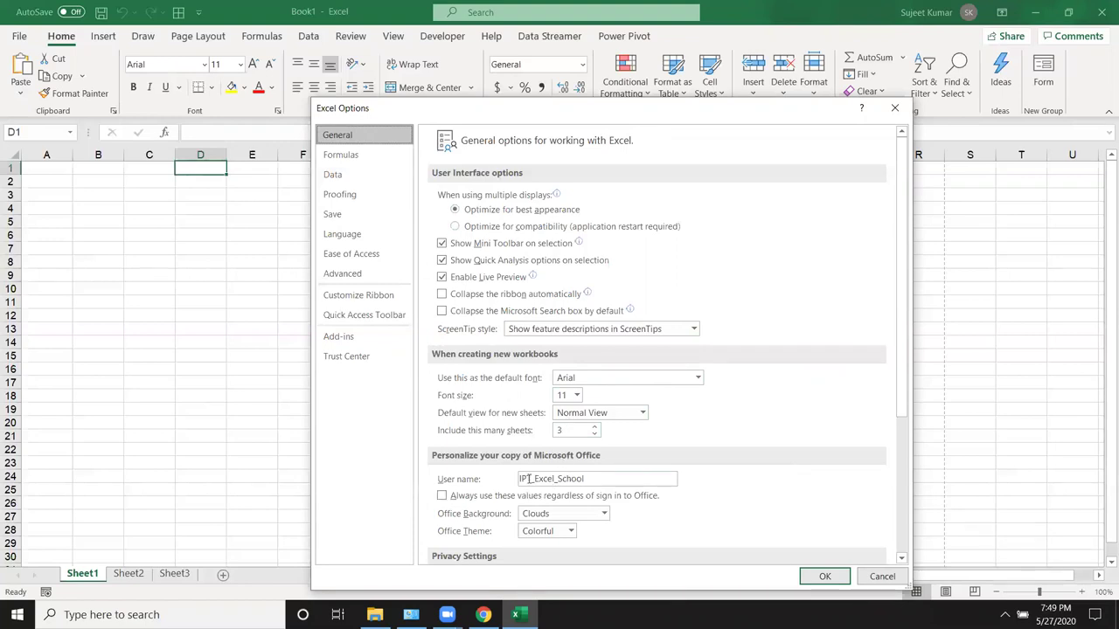
pyautogui.moveTo(528, 478); pyautogui.dragTo(584, 479)
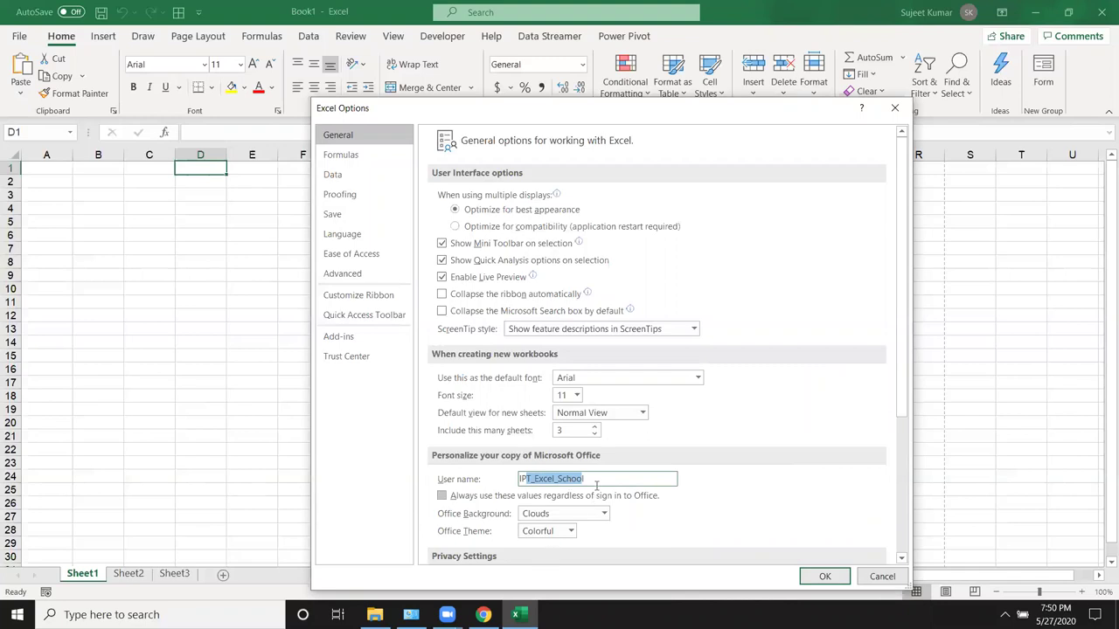
# - Reselect the user name in General options, then switch over to File Explorer
pyautogui.click(592, 476)
pyautogui.moveTo(593, 476); pyautogui.dragTo(500, 483)
pyautogui.click(374, 615)
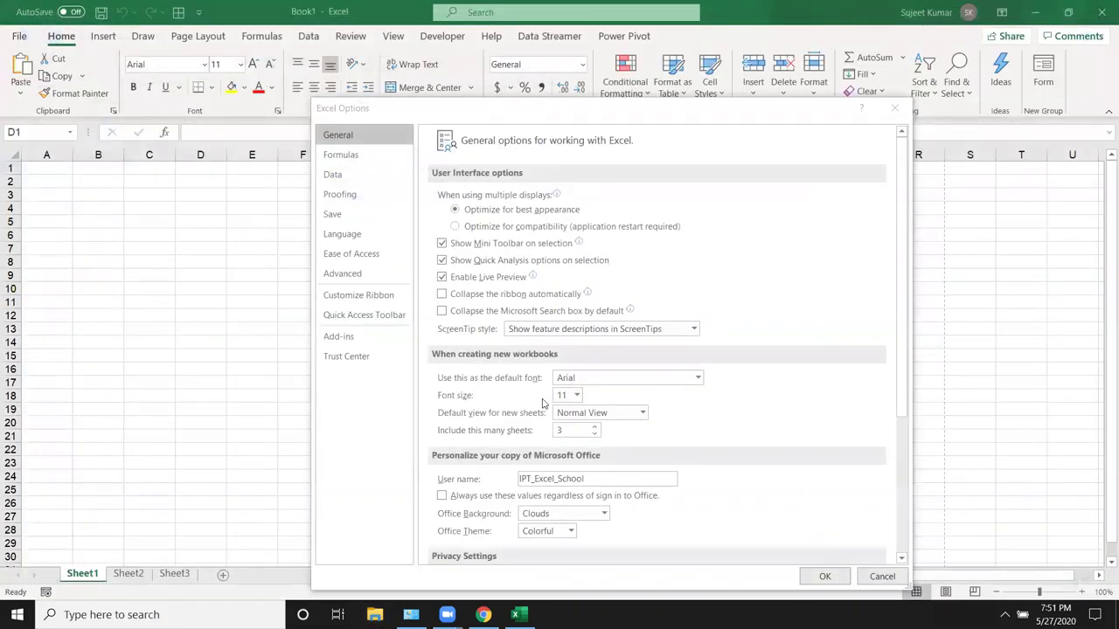
# - Step through the Formulas and Data categories to the Proofing page
pyautogui.click(377, 157)
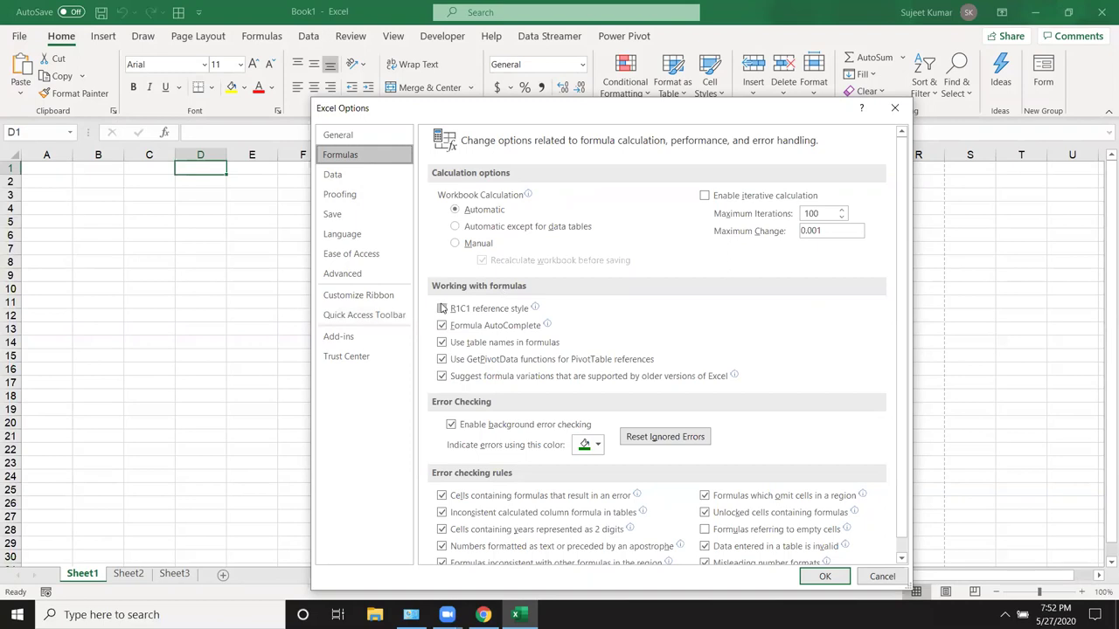
pyautogui.click(357, 176)
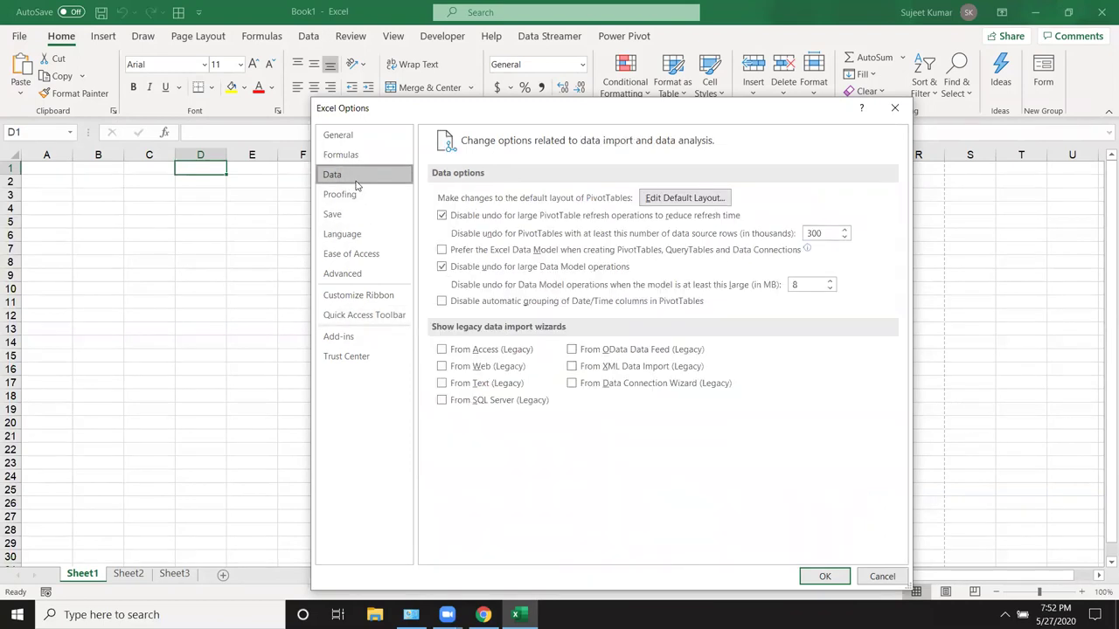
pyautogui.click(346, 196)
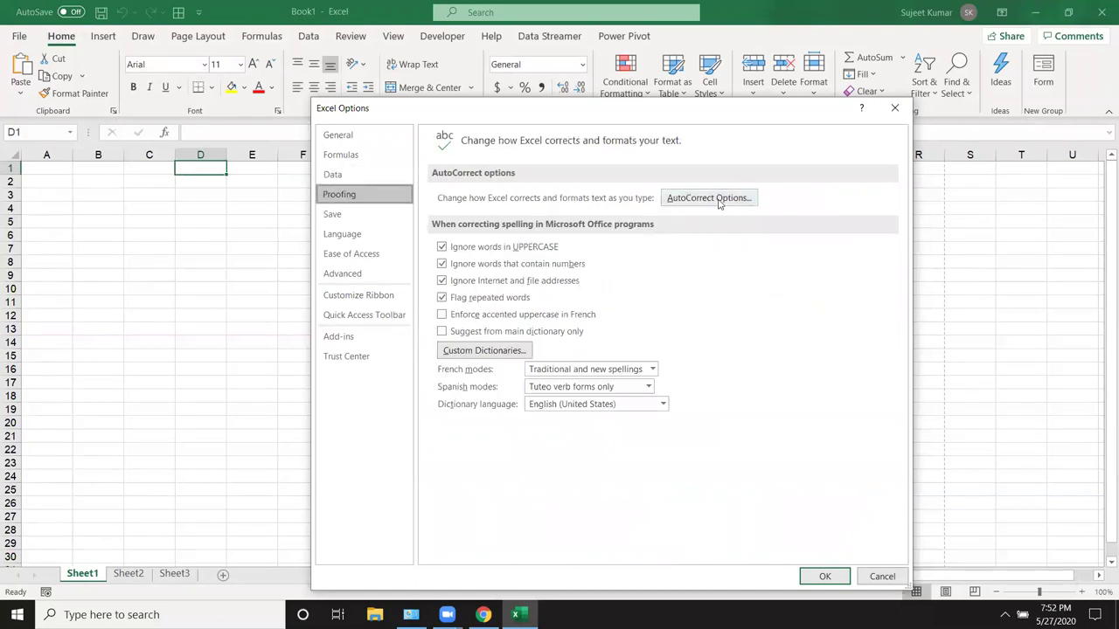
pyautogui.click(715, 199)
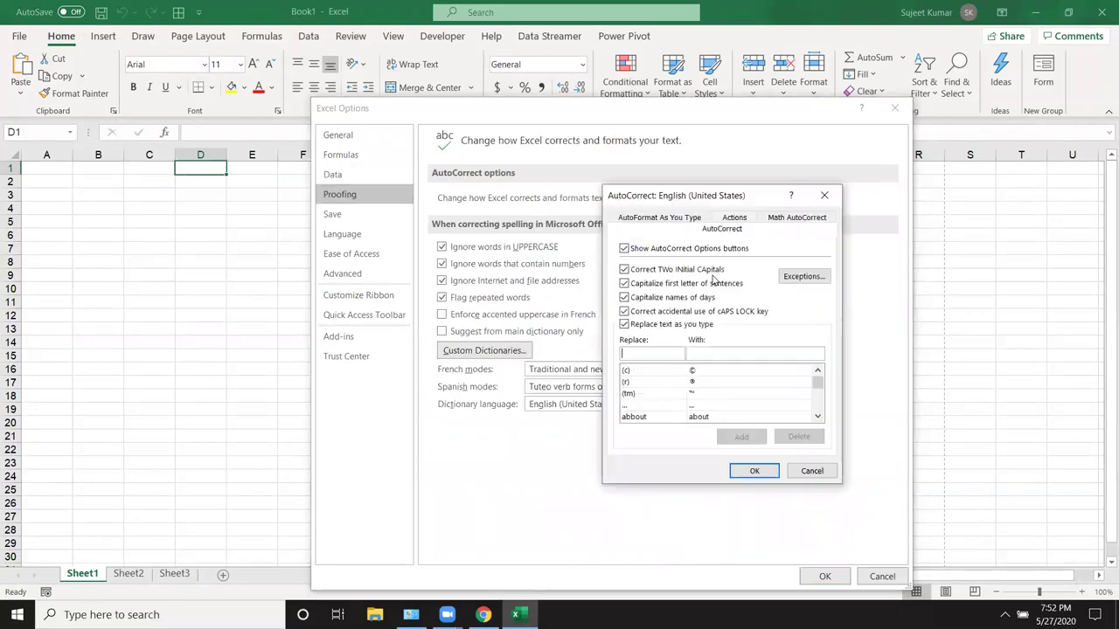
pyautogui.click(635, 354)
pyautogui.write('ds')
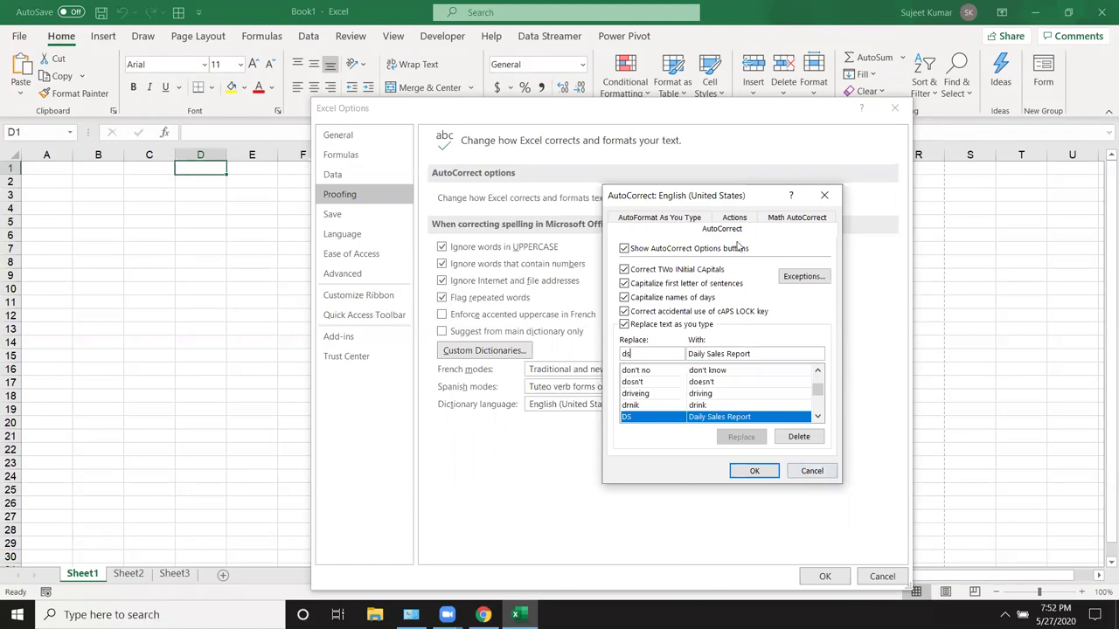
pyautogui.click(689, 222)
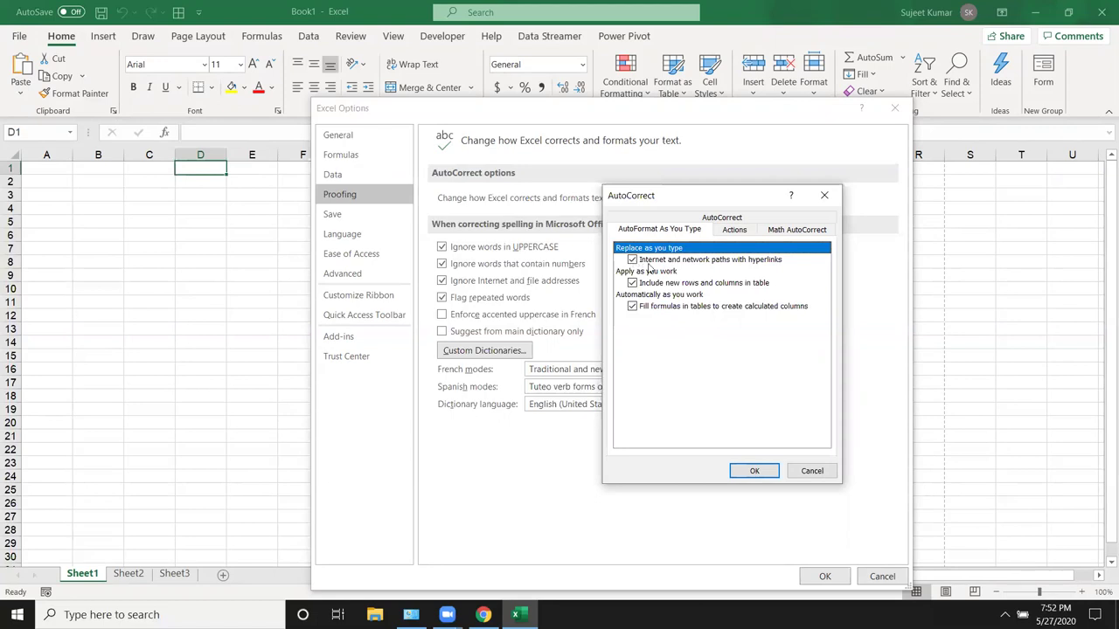
pyautogui.click(747, 470)
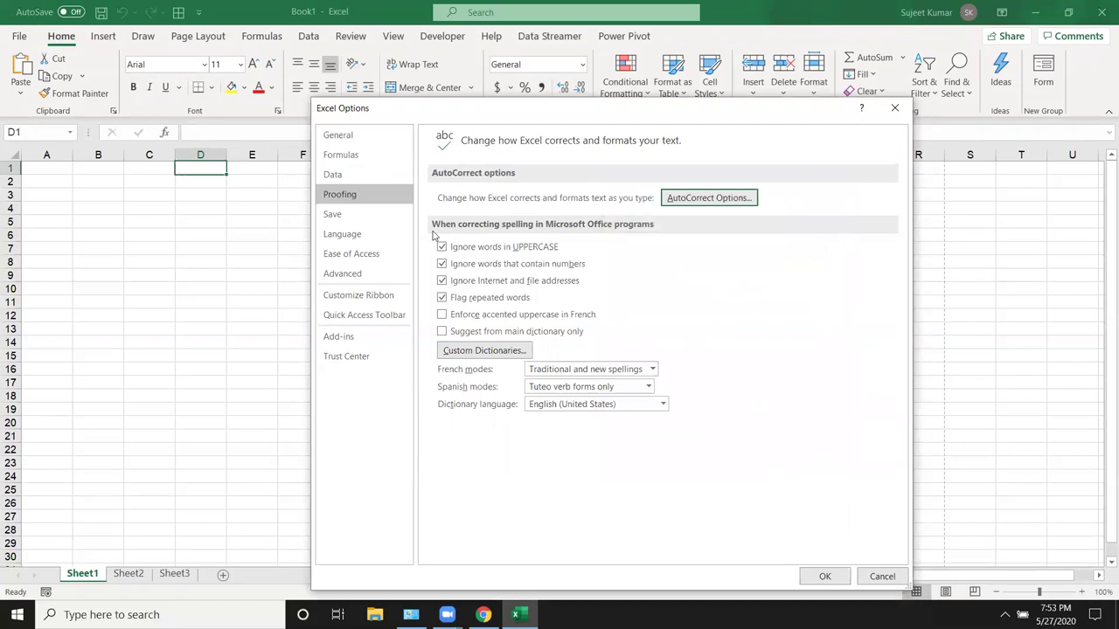
# - On the Save page, review the default format list and the 10-minute AutoRecover interval
pyautogui.click(370, 220)
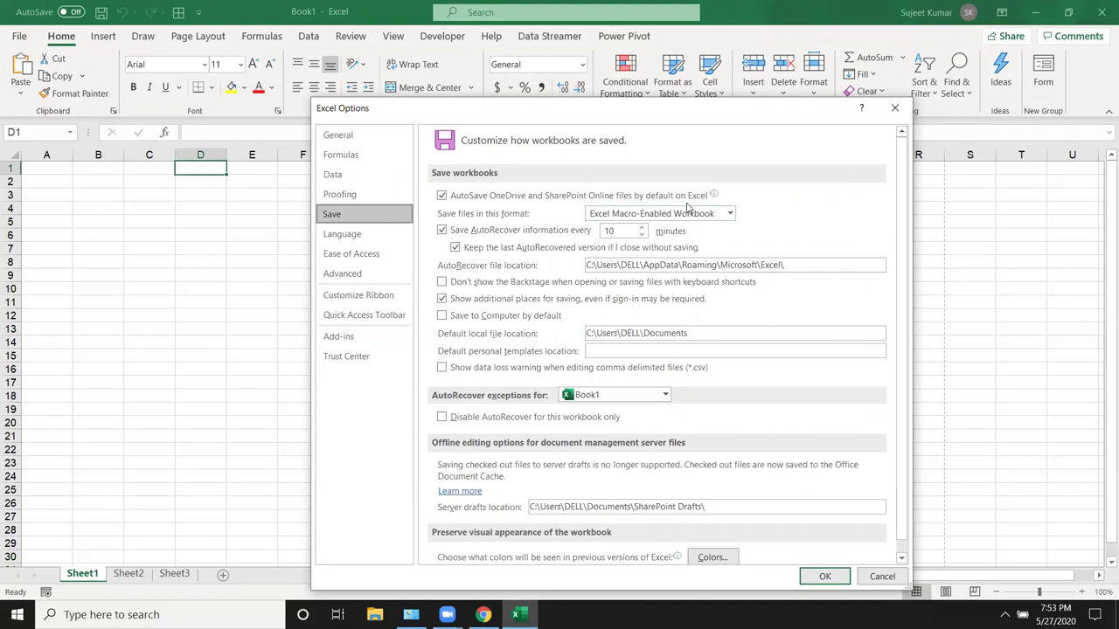
pyautogui.click(683, 214)
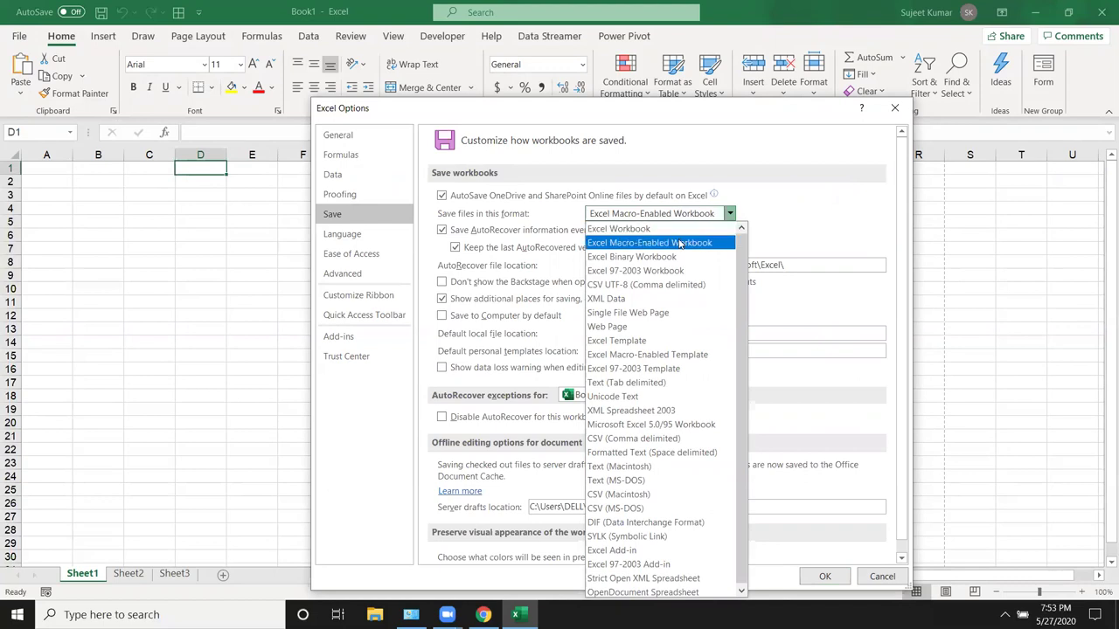
pyautogui.click(791, 203)
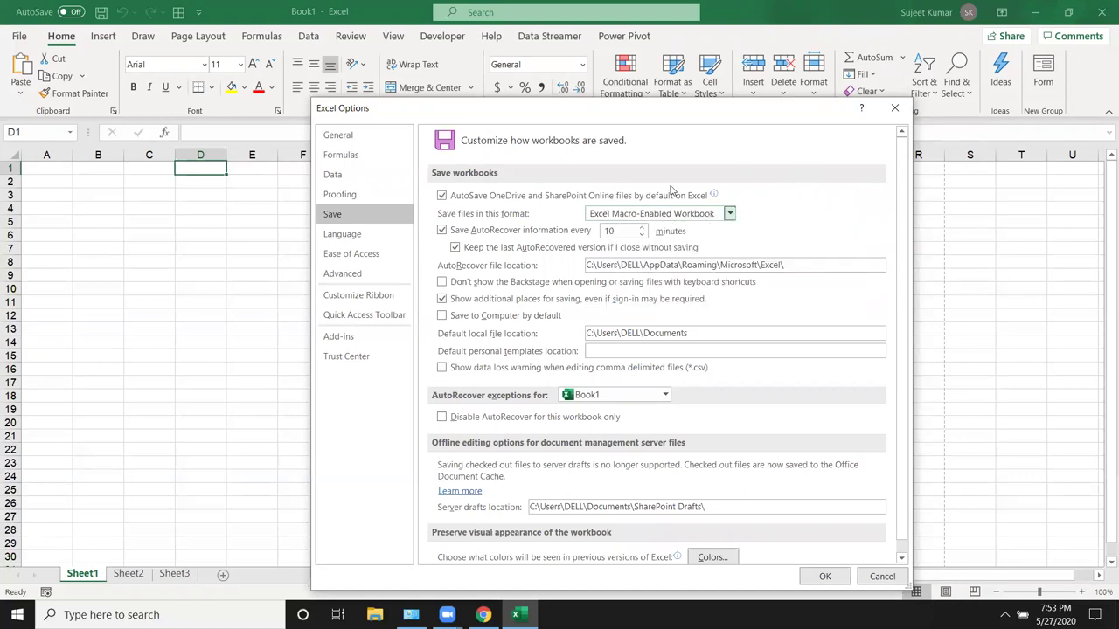
pyautogui.click(602, 230)
pyautogui.doubleClick(601, 229)
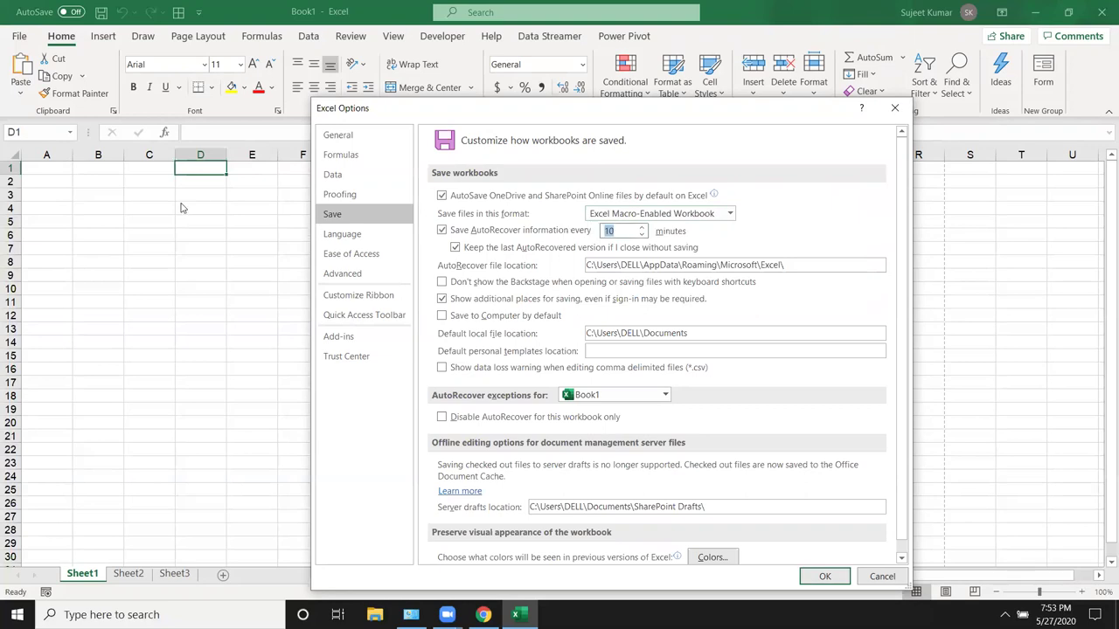
# - Check the AutoRecover exceptions workbook list and the default local file location without changes
pyautogui.click(597, 398)
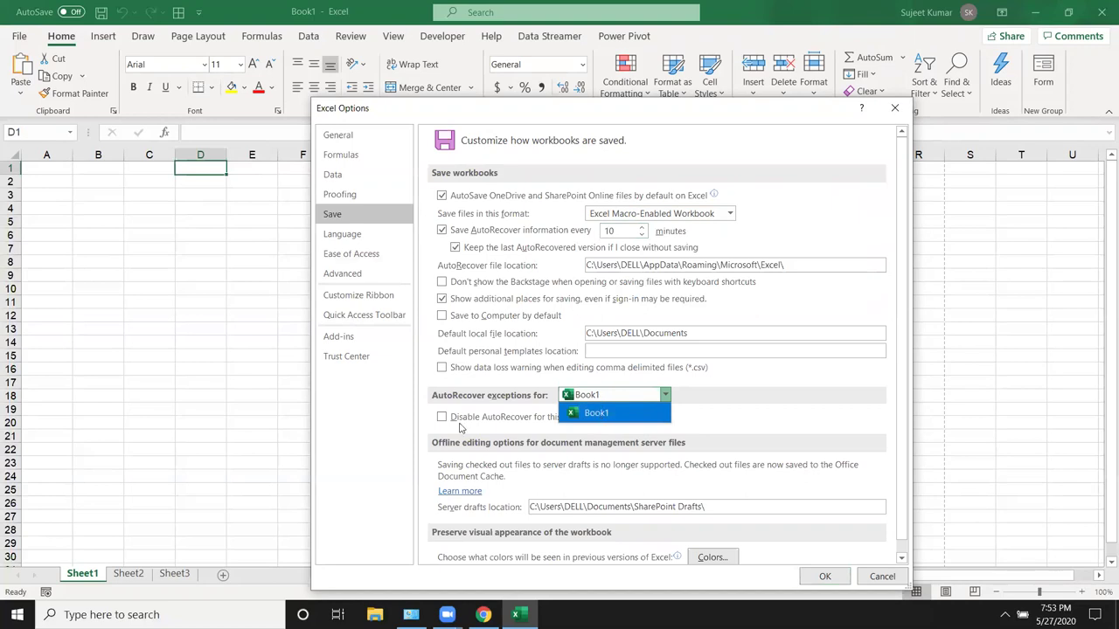
pyautogui.click(834, 417)
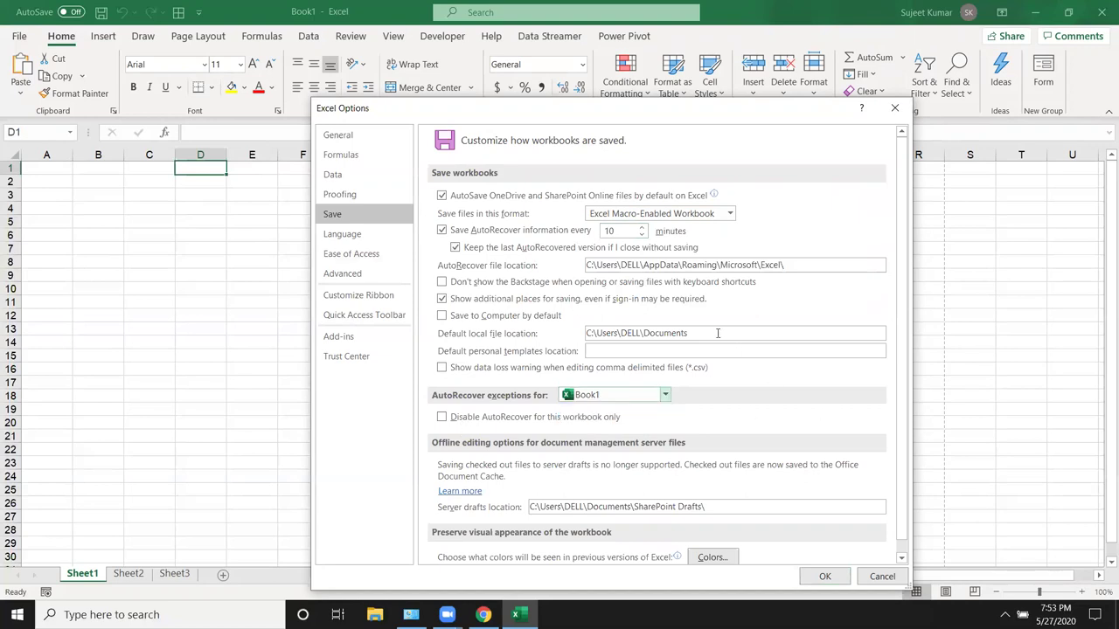
pyautogui.moveTo(717, 333); pyautogui.dragTo(533, 312)
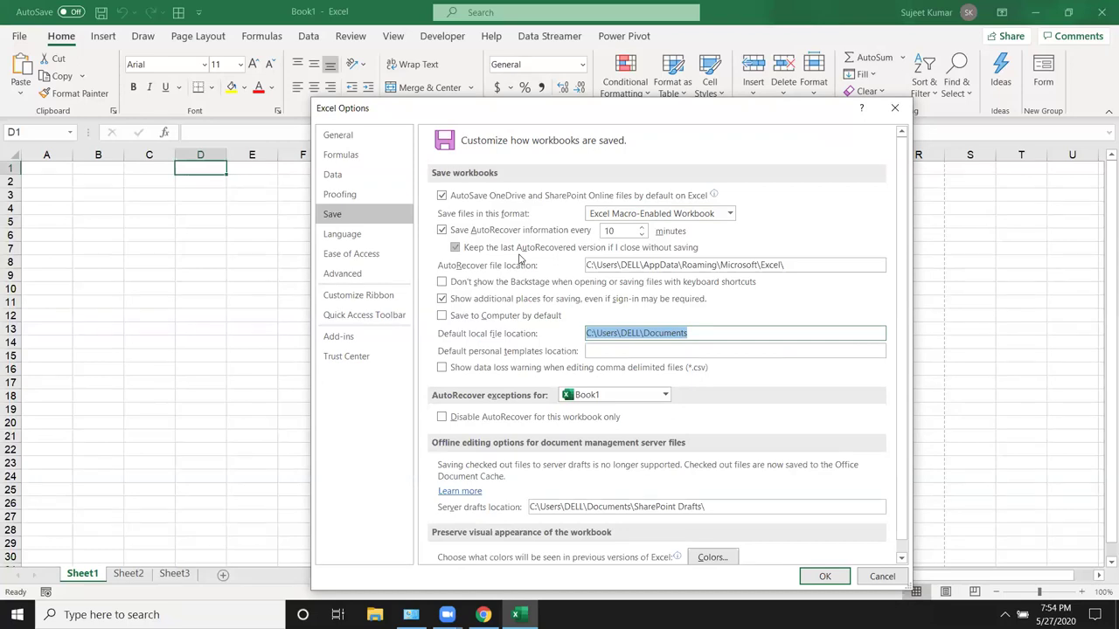
pyautogui.click(665, 395)
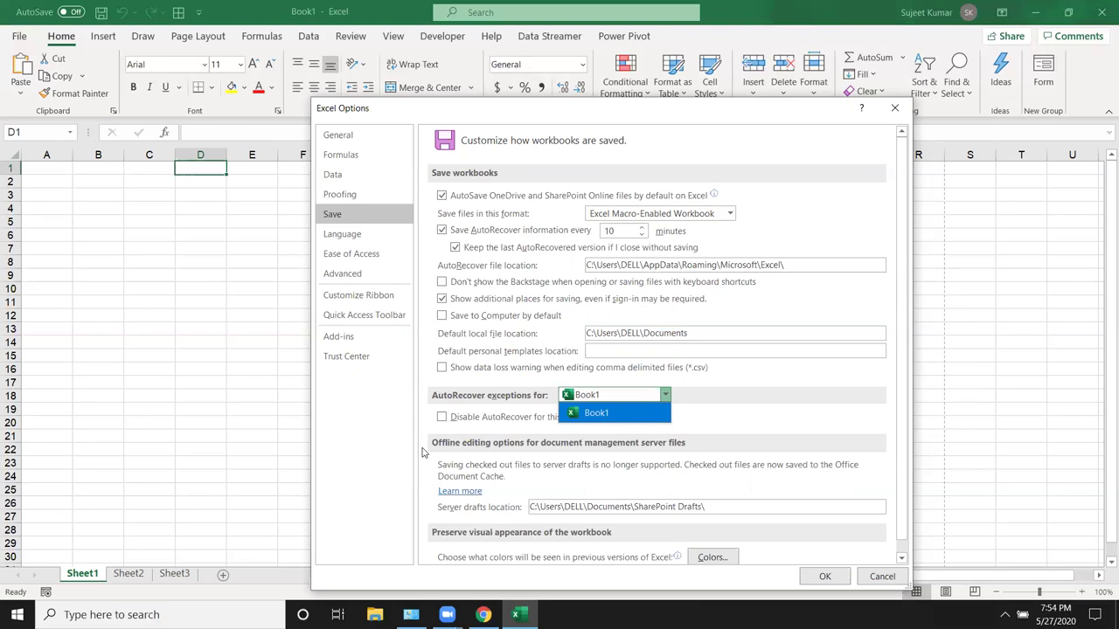
pyautogui.click(446, 438)
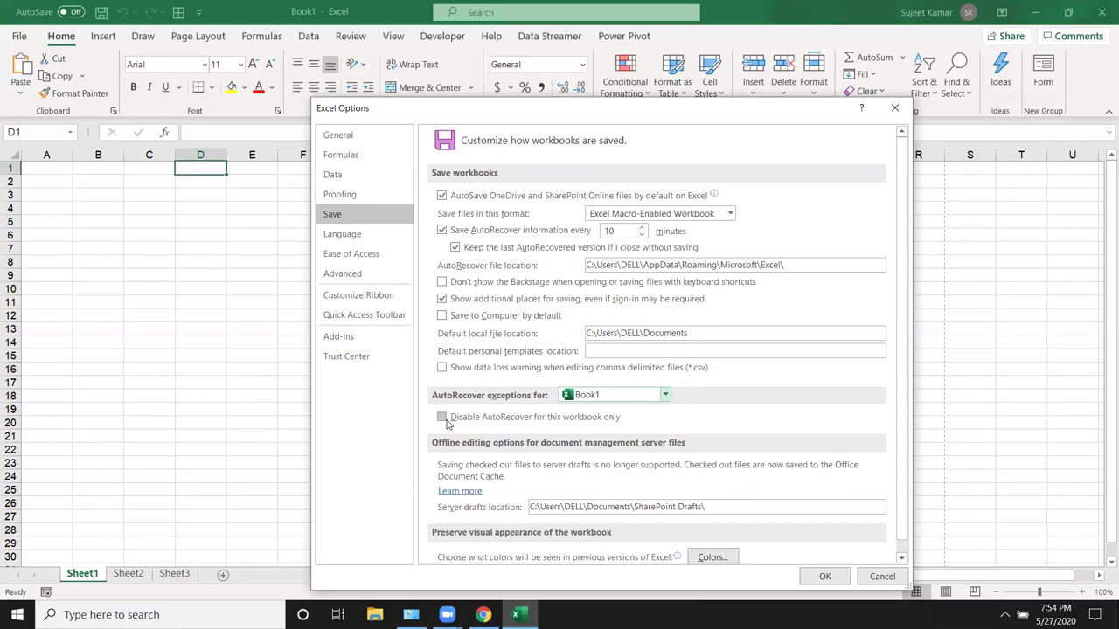
# - Move through the Language and Ease of Access pages to the Advanced options
pyautogui.click(355, 244)
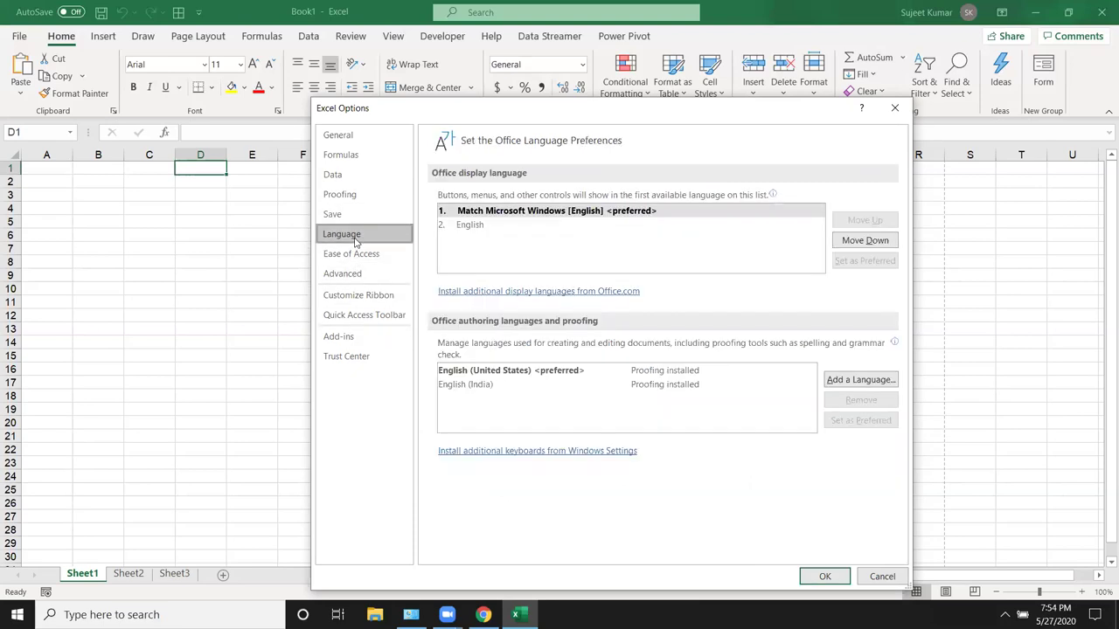
pyautogui.click(345, 258)
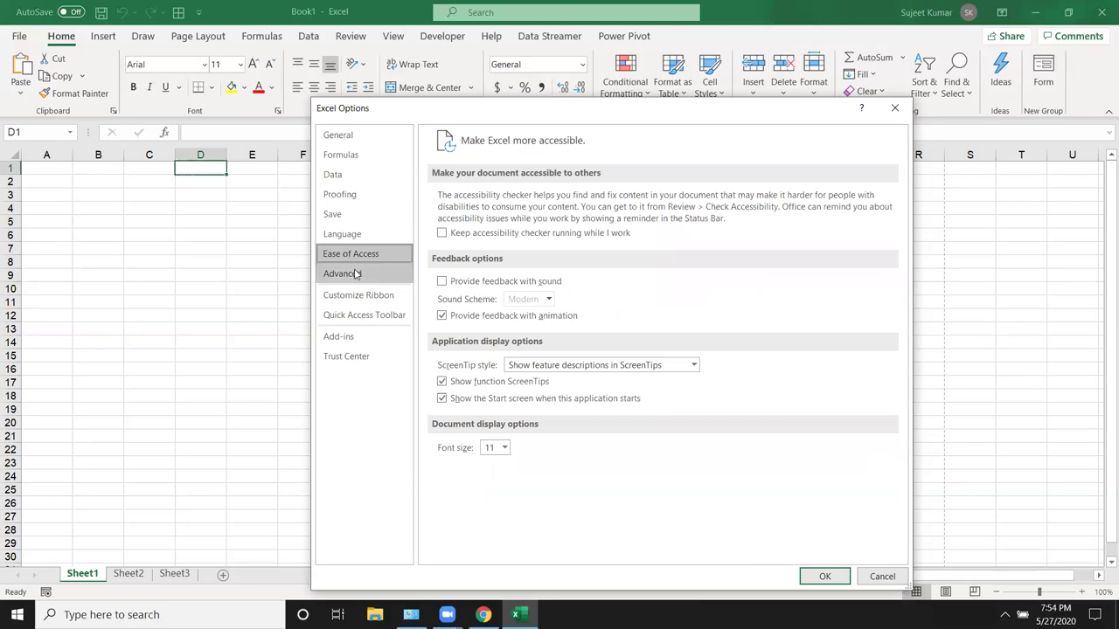
pyautogui.click(356, 274)
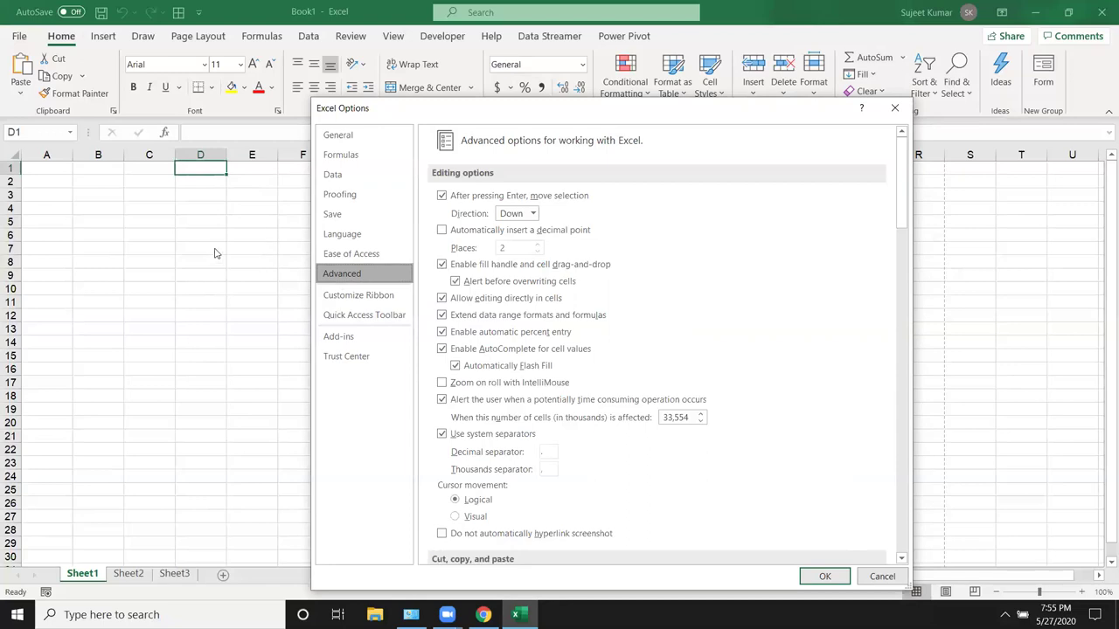
# - Scroll up and down through the Advanced options page to review its settings
pyautogui.scroll(-2, 741, 353)
pyautogui.scroll(-3, 740, 353)
pyautogui.scroll(-3, 739, 353)
pyautogui.scroll(-2, 737, 353)
pyautogui.scroll(-2, 738, 353)
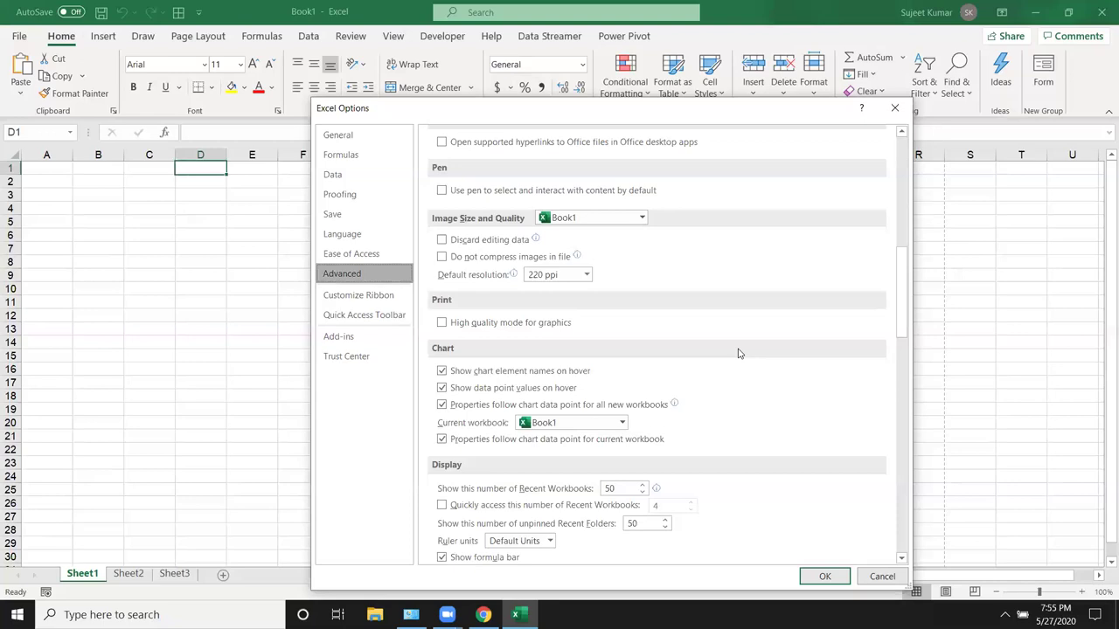
pyautogui.scroll(-2, 738, 353)
pyautogui.scroll(-2, 737, 353)
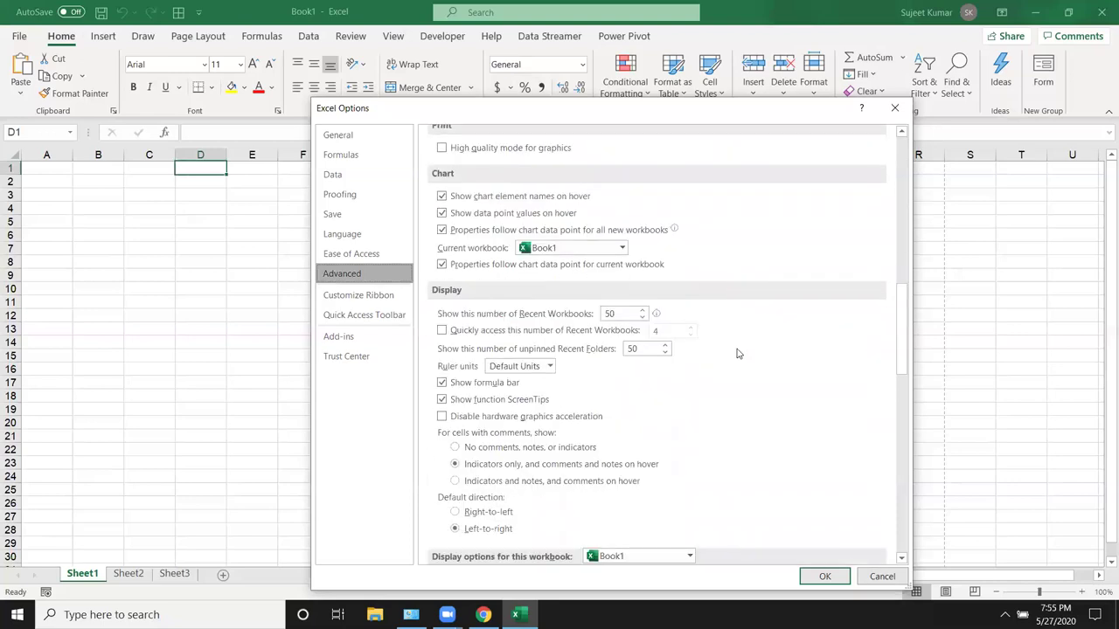
pyautogui.scroll(-2, 737, 353)
pyautogui.scroll(1, 737, 353)
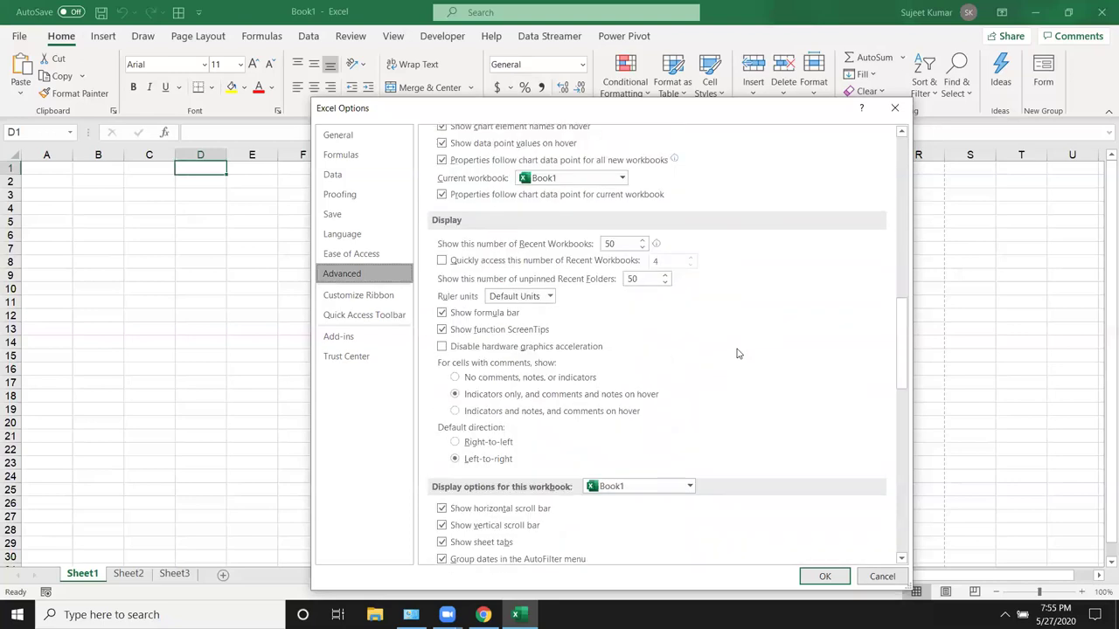
pyautogui.scroll(-1, 736, 354)
pyautogui.scroll(-1, 682, 419)
pyautogui.scroll(-1, 637, 452)
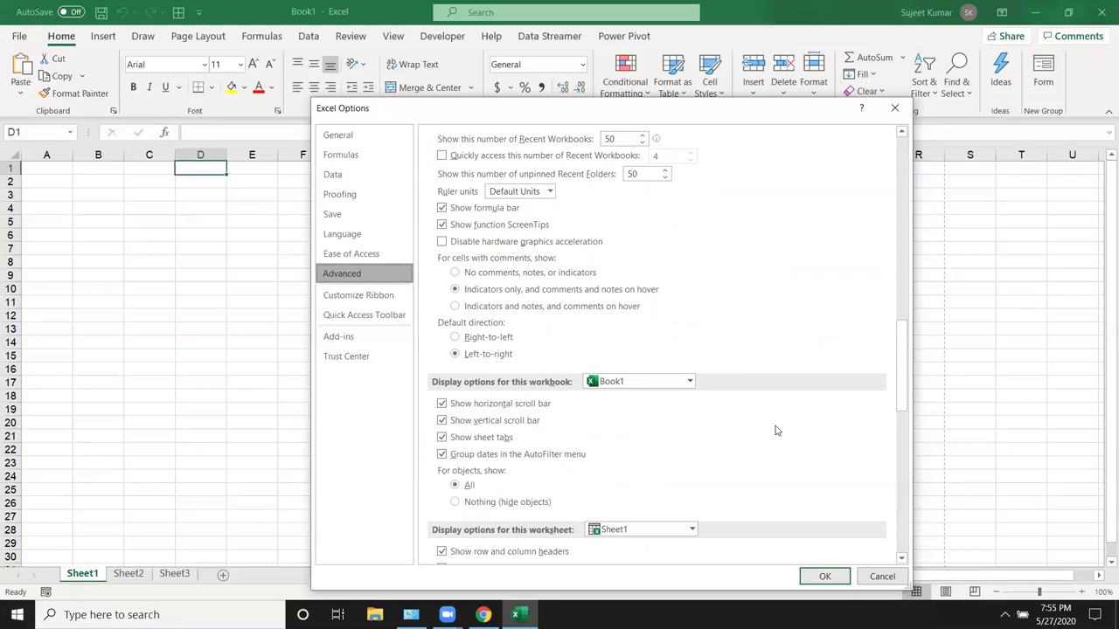
pyautogui.scroll(-1, 775, 430)
pyautogui.scroll(-1, 776, 430)
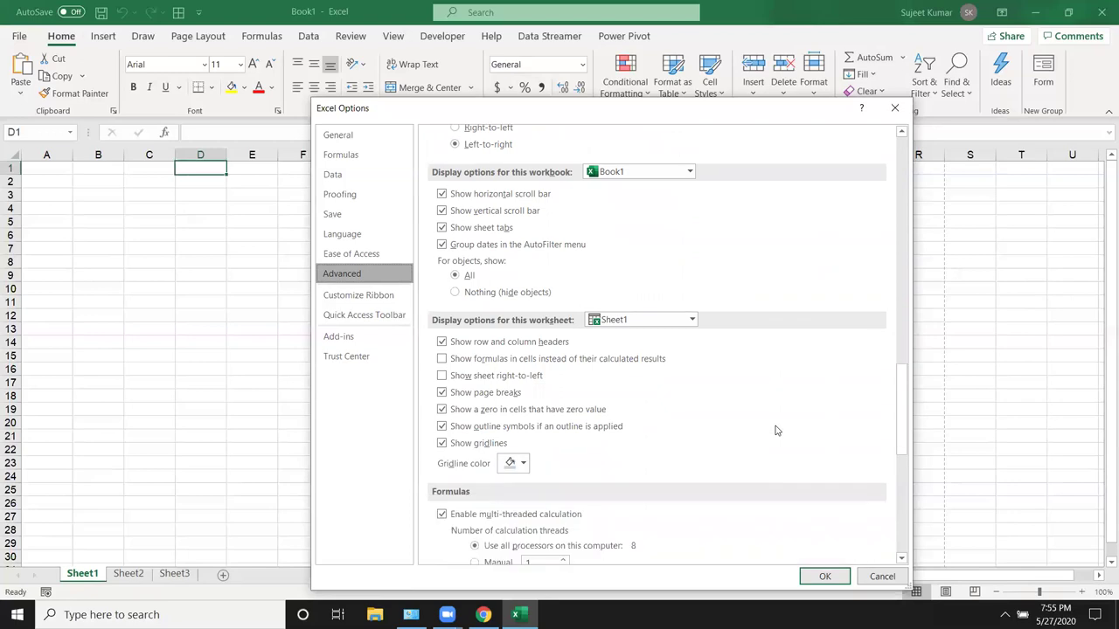
pyautogui.scroll(-1, 776, 430)
pyautogui.scroll(-1, 775, 430)
pyautogui.scroll(-1, 775, 430)
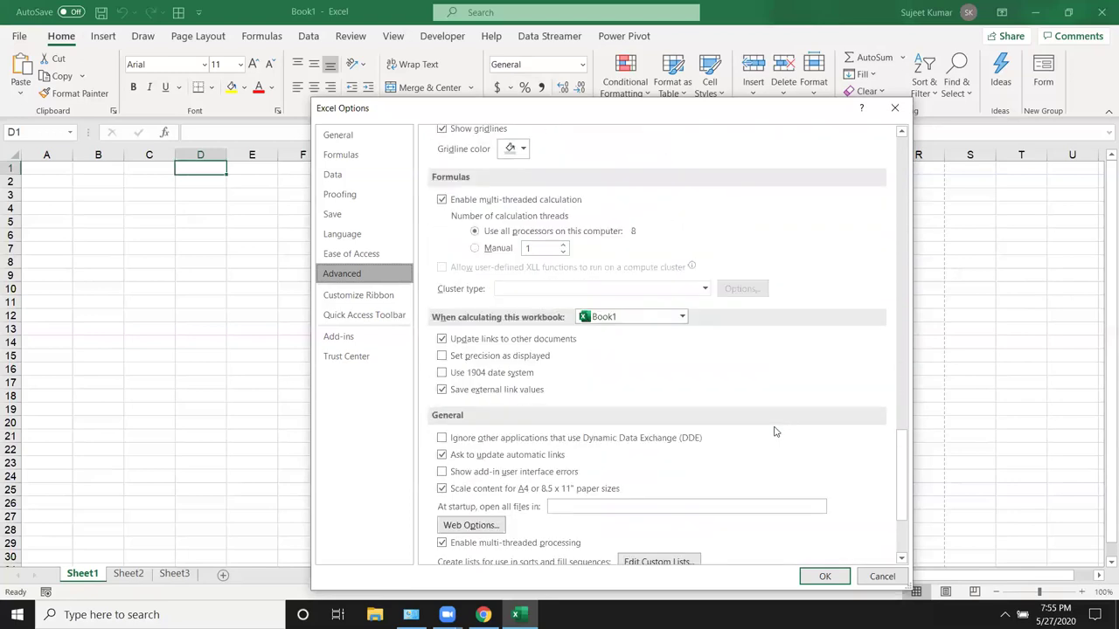
pyautogui.scroll(2, 775, 430)
pyautogui.scroll(2, 775, 430)
pyautogui.scroll(-3, 775, 430)
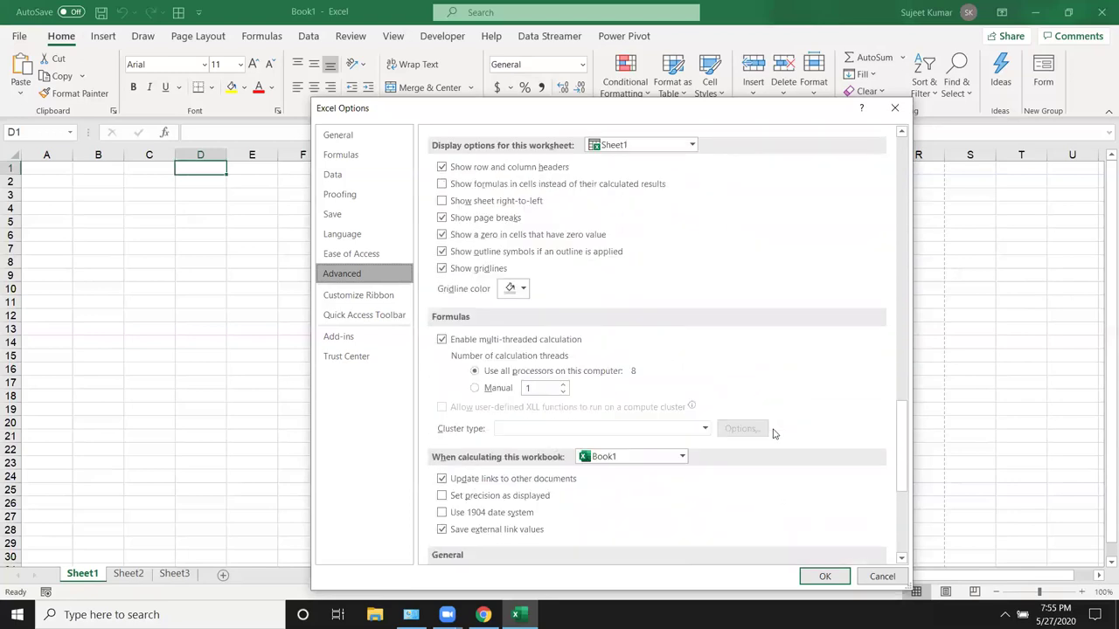
pyautogui.scroll(-2, 773, 432)
pyautogui.scroll(-1, 772, 432)
pyautogui.scroll(3, 772, 434)
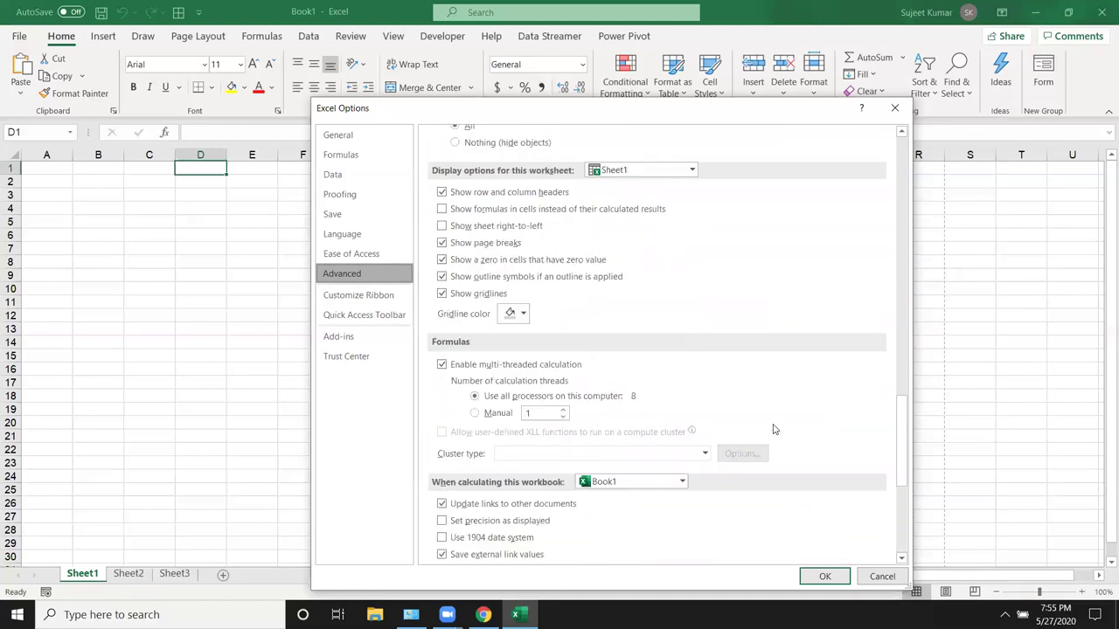
pyautogui.scroll(2, 772, 433)
pyautogui.scroll(2, 773, 431)
pyautogui.scroll(1, 773, 429)
pyautogui.scroll(2, 772, 429)
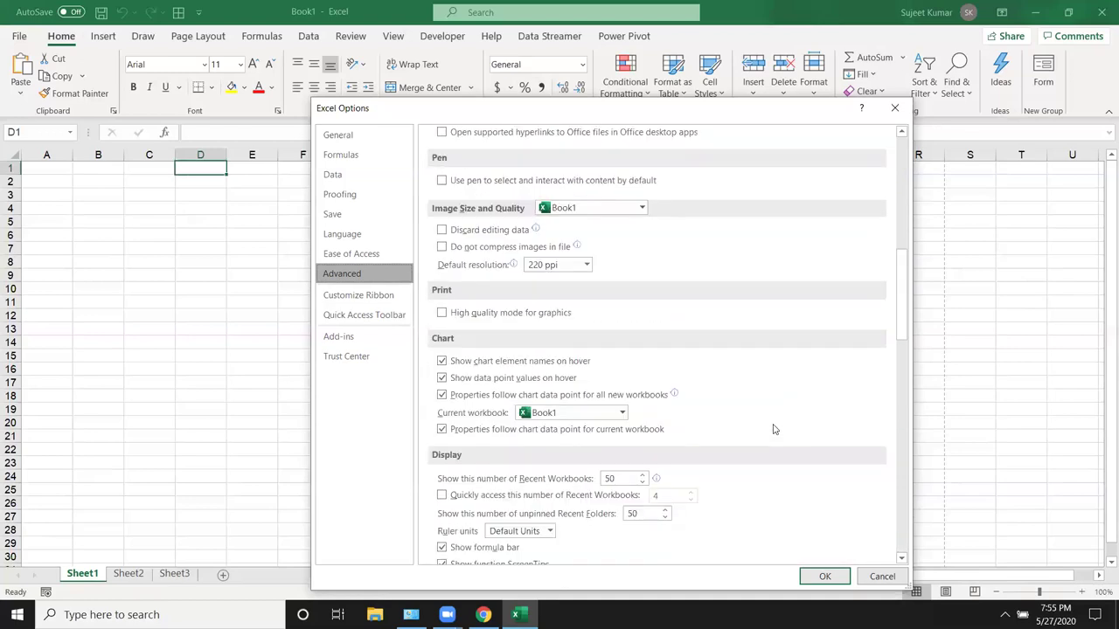
pyautogui.scroll(2, 772, 429)
pyautogui.scroll(2, 773, 429)
pyautogui.scroll(2, 772, 429)
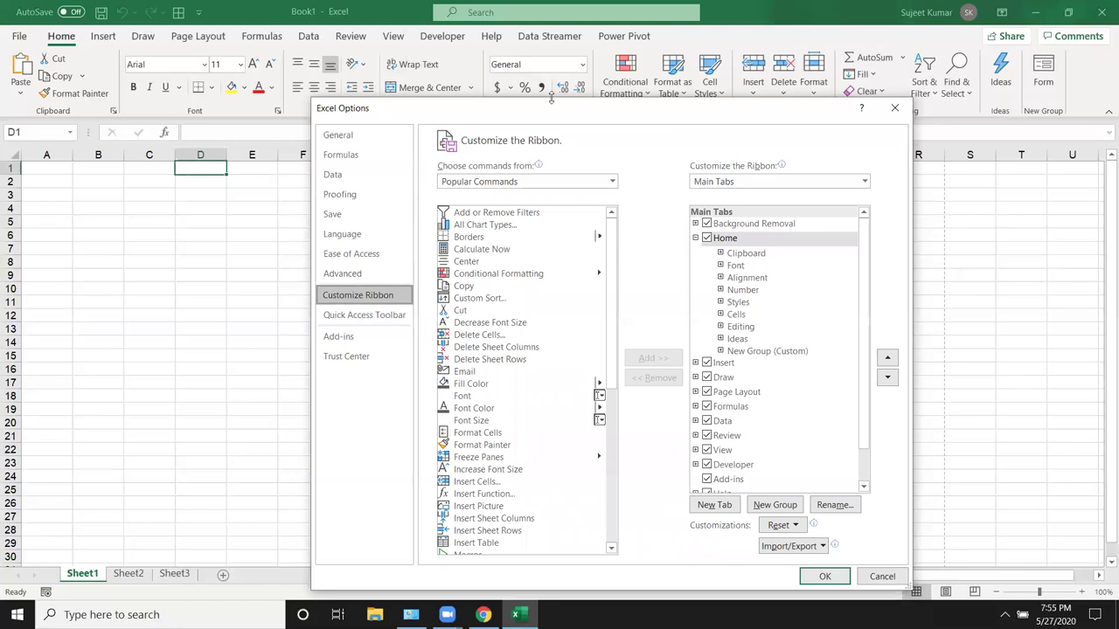
# - Collapse Home, list Commands Not in the Ribbon, and select a slicer command, Data and Home
pyautogui.click(694, 238)
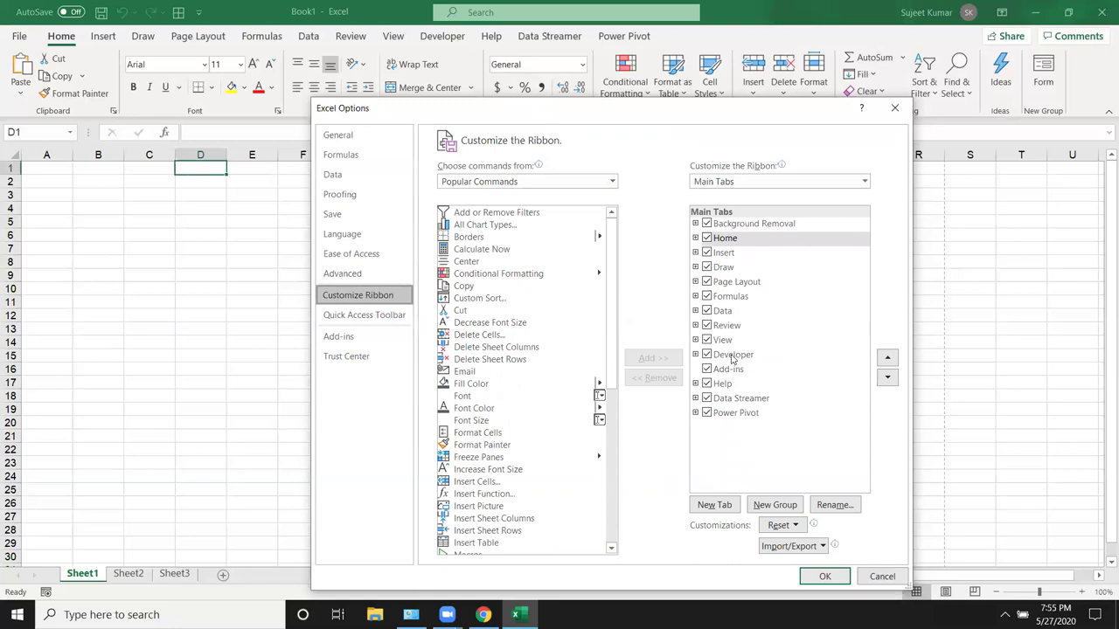
pyautogui.click(485, 183)
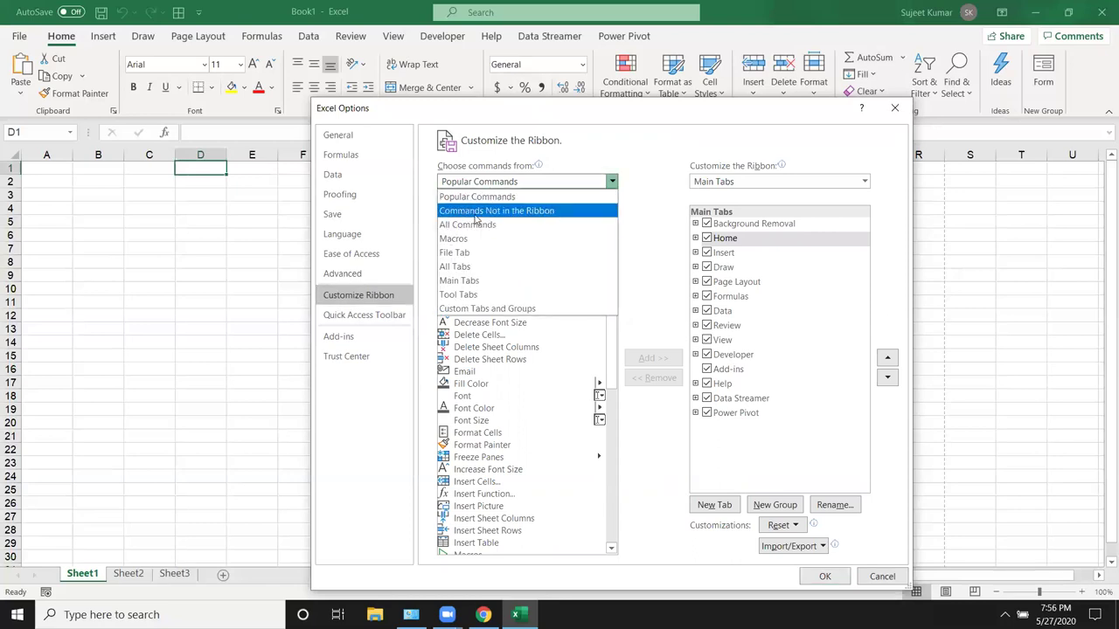
pyautogui.click(477, 212)
pyautogui.scroll(-2, 520, 381)
pyautogui.scroll(-4, 516, 472)
pyautogui.scroll(-10, 516, 472)
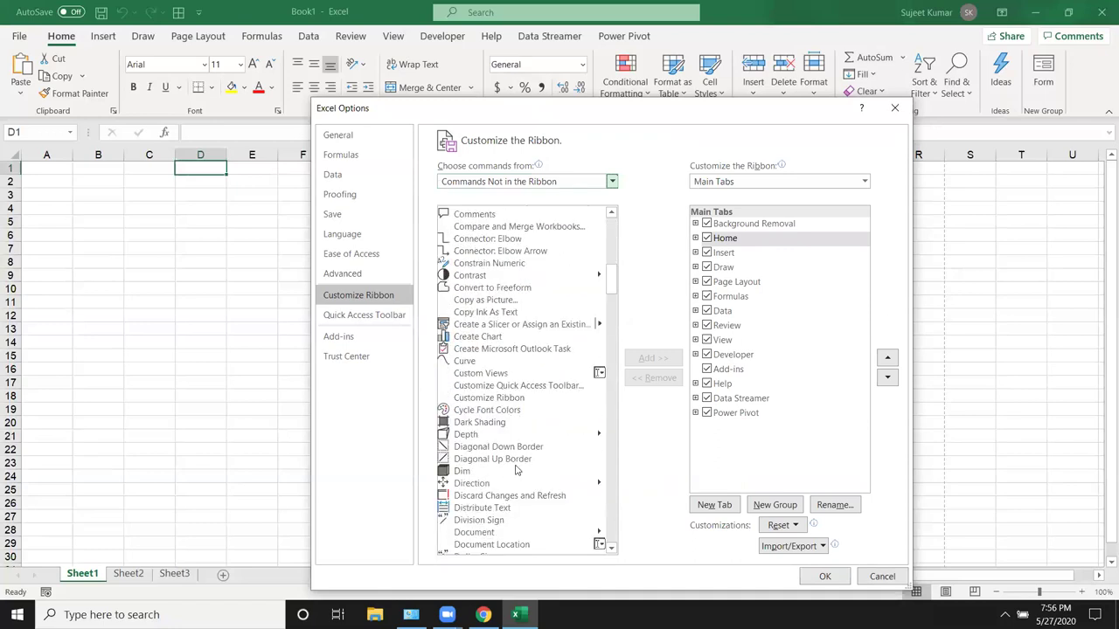
pyautogui.click(491, 325)
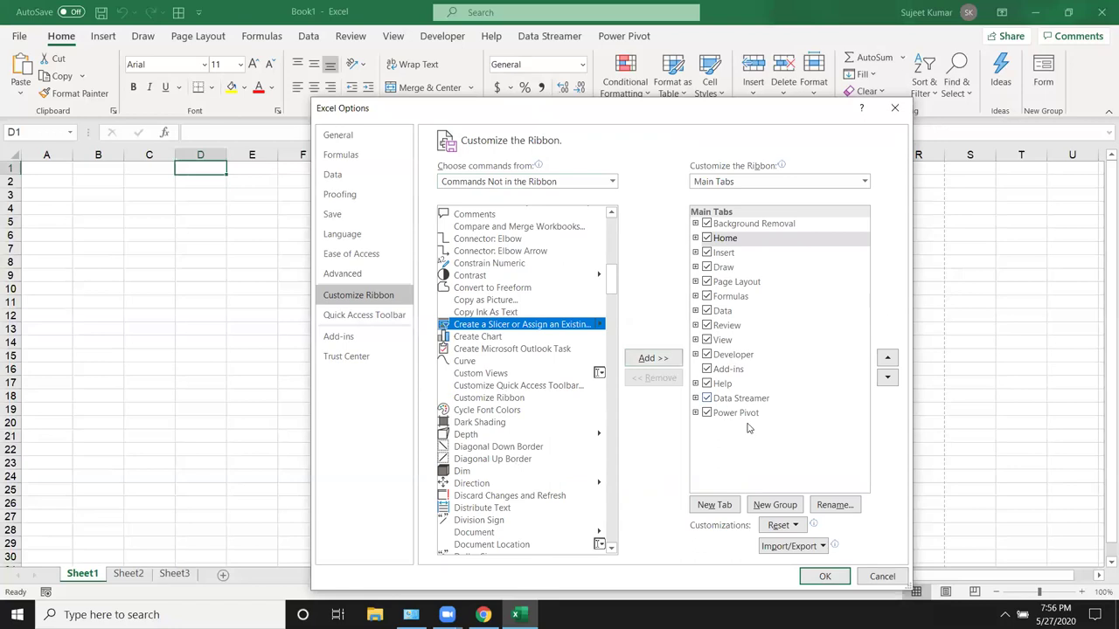
pyautogui.click(726, 312)
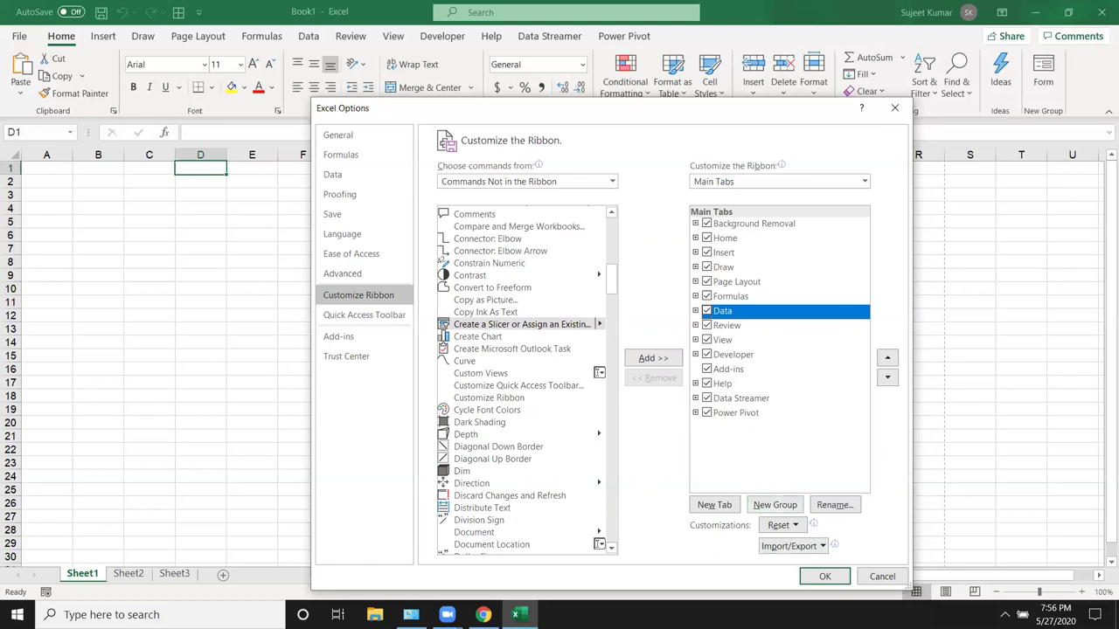
pyautogui.click(722, 244)
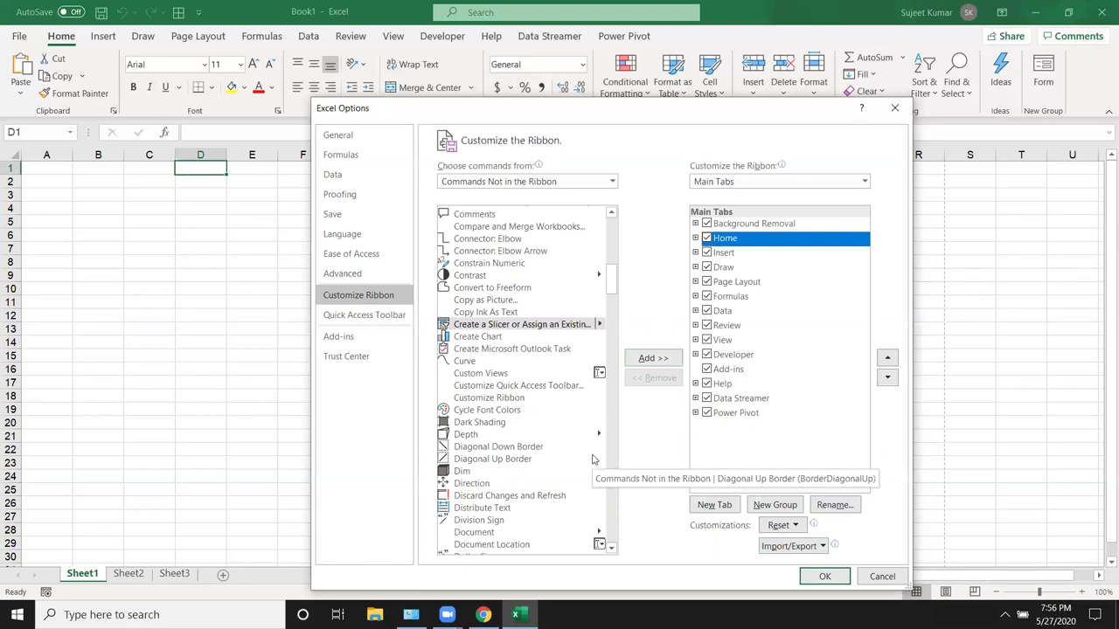
# - Look at Create Chart in Quick Access Toolbar customization, then close Excel Options unchanged
pyautogui.click(364, 319)
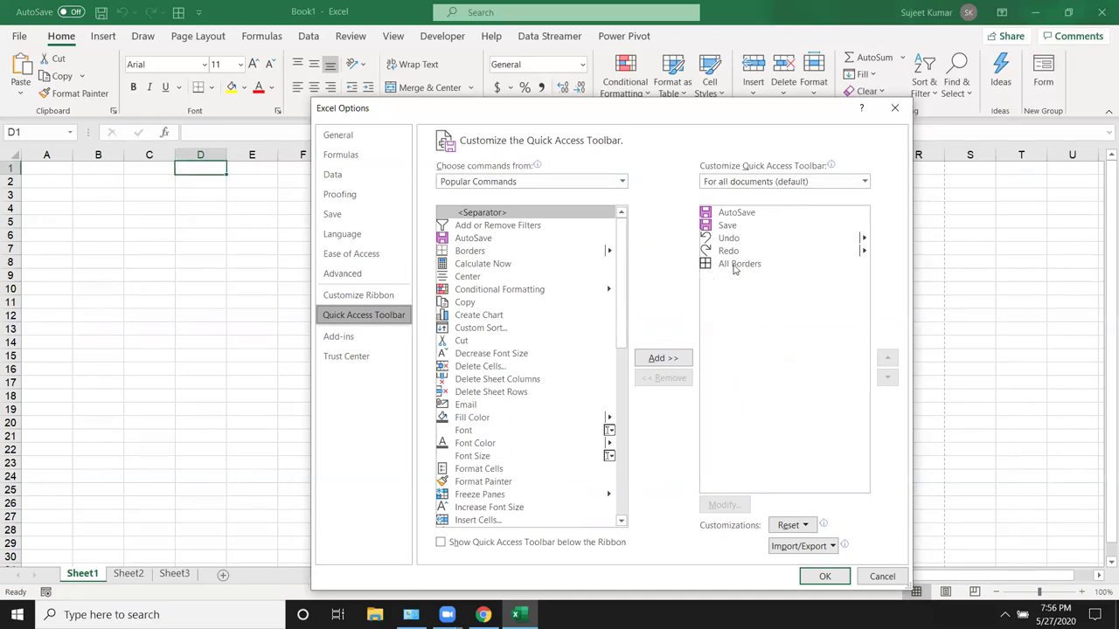
pyautogui.click(504, 316)
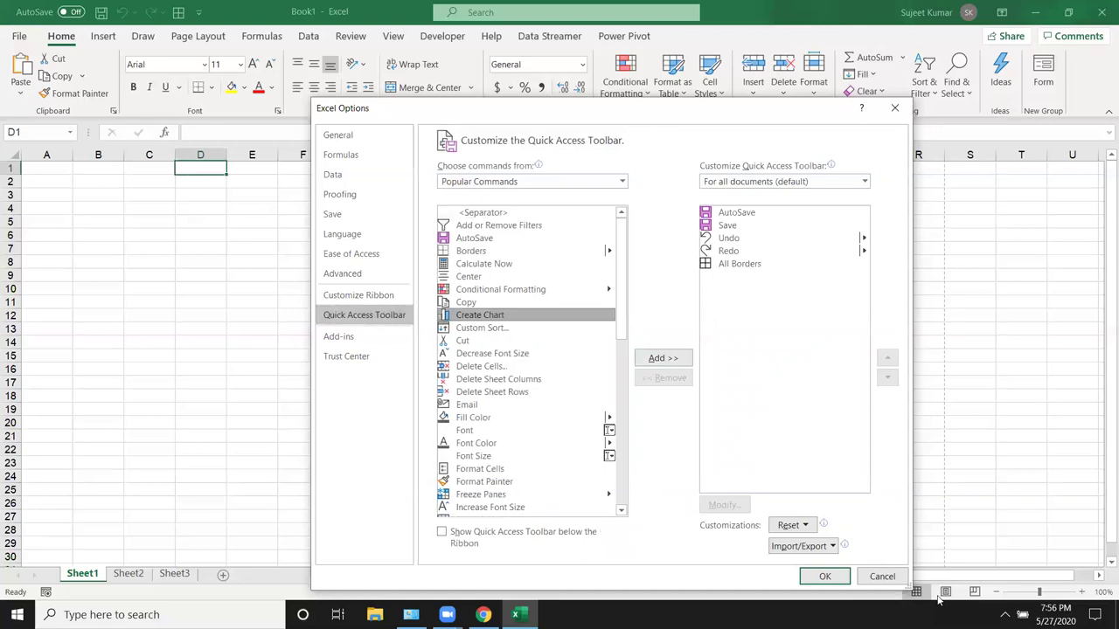
pyautogui.click(882, 575)
# - Give range F3:K17 all borders
pyautogui.moveTo(324, 199)
pyautogui.mouseDown()
pyautogui.moveTo(408, 303)
pyautogui.moveTo(546, 382)
pyautogui.mouseUp()
pyautogui.press('alt')
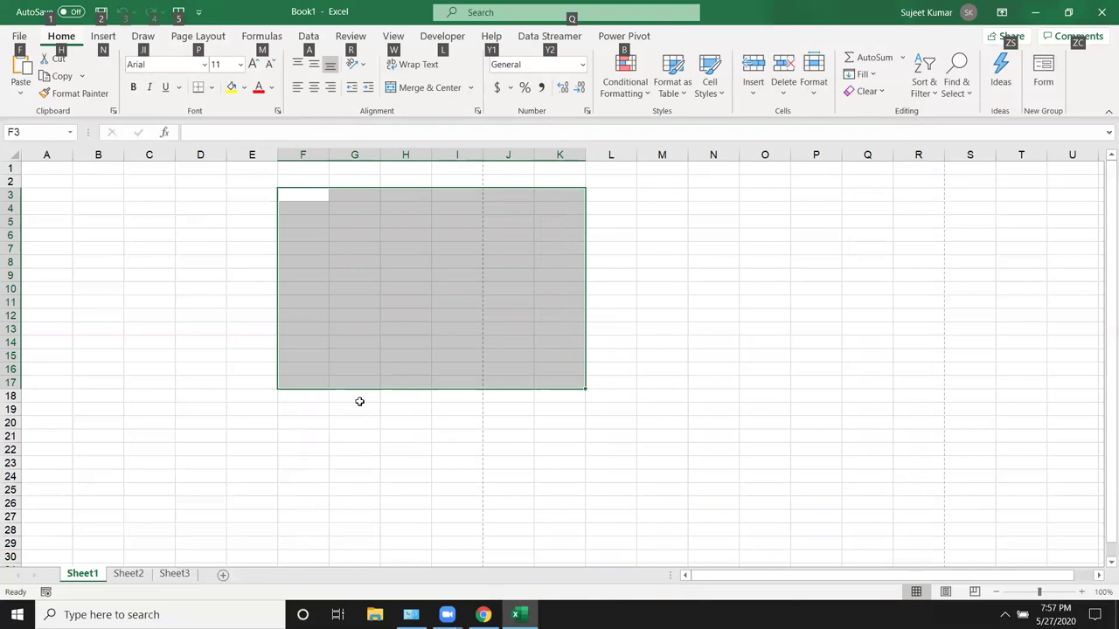
pyautogui.press('h')
pyautogui.press('b')
pyautogui.press('a')
pyautogui.click(275, 422)
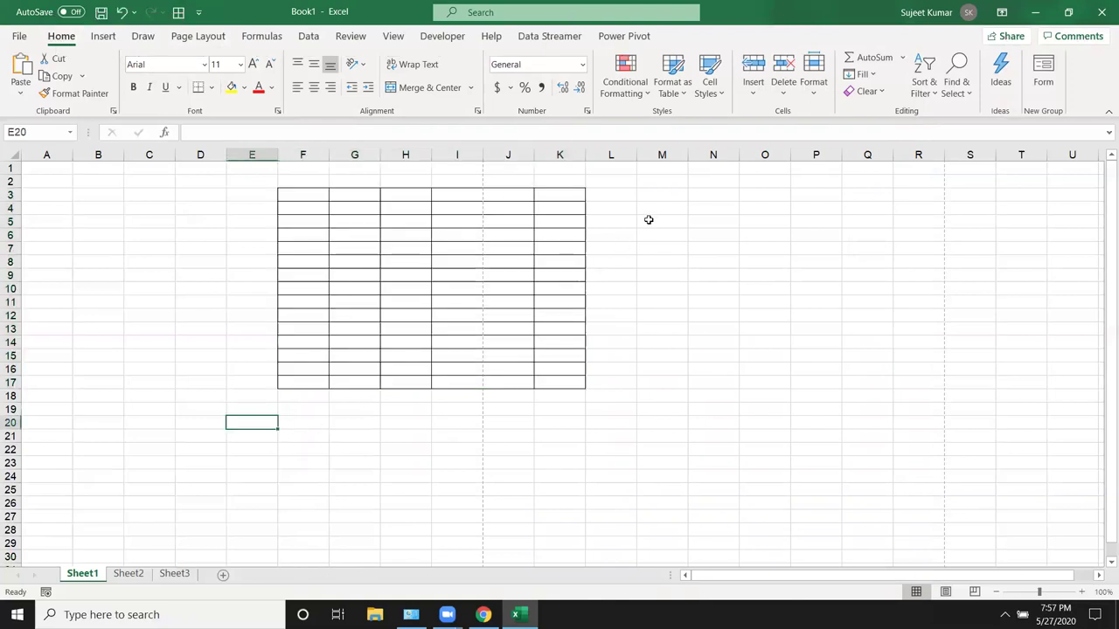
# - Give range M5:P19 all borders, then go to the File backstage
pyautogui.moveTo(648, 220); pyautogui.dragTo(838, 411)
pyautogui.hotkey('alt', 'h')
pyautogui.press('b')
pyautogui.press('a')
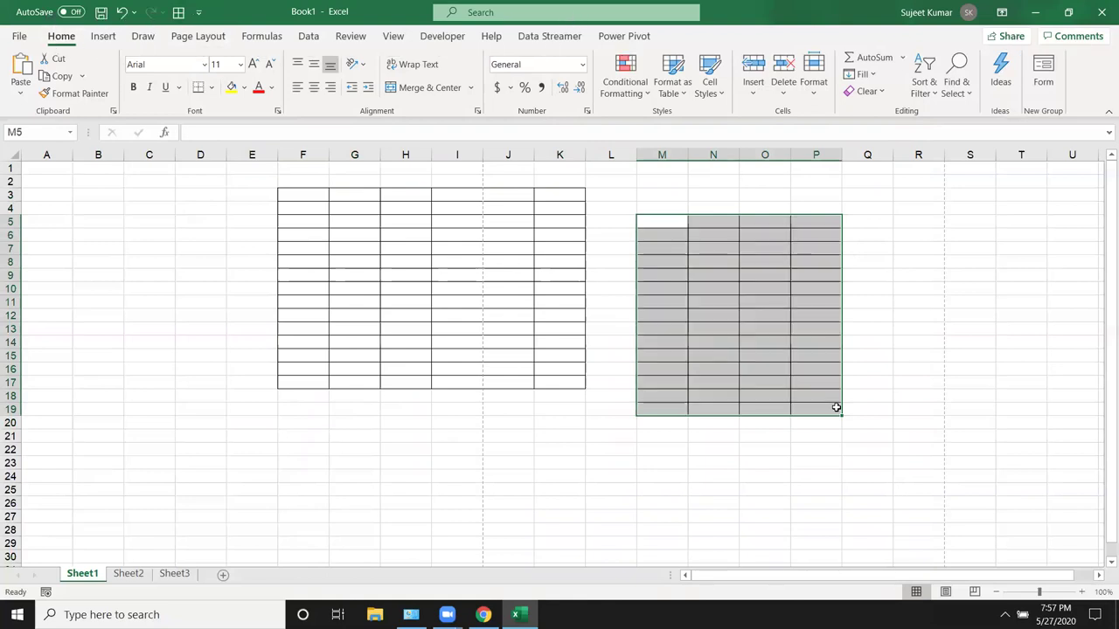
pyautogui.click(569, 383)
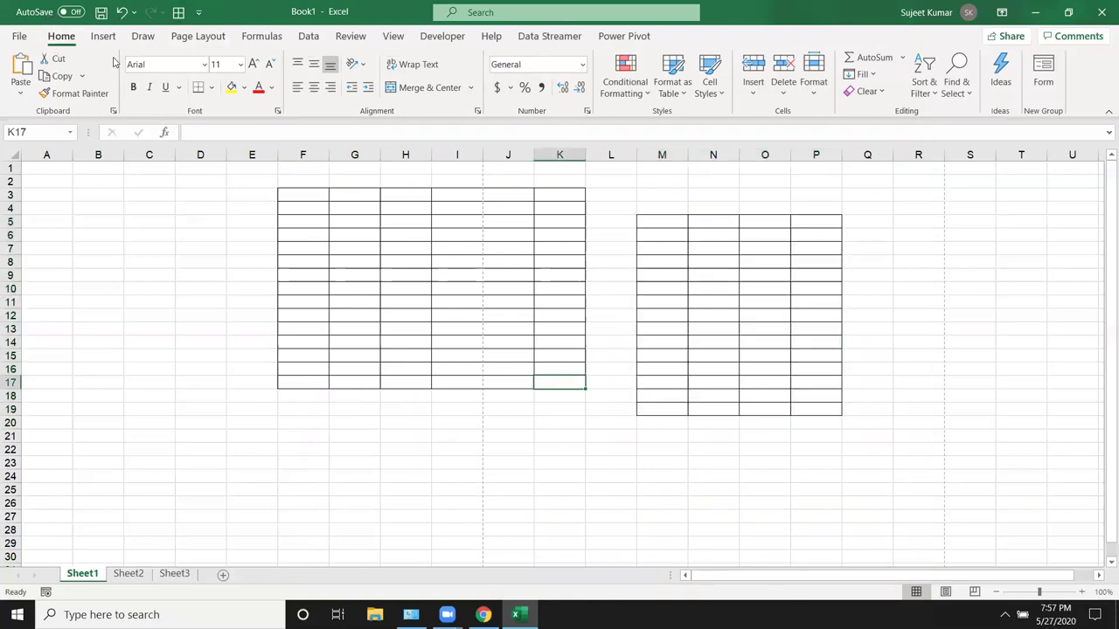
pyautogui.click(17, 35)
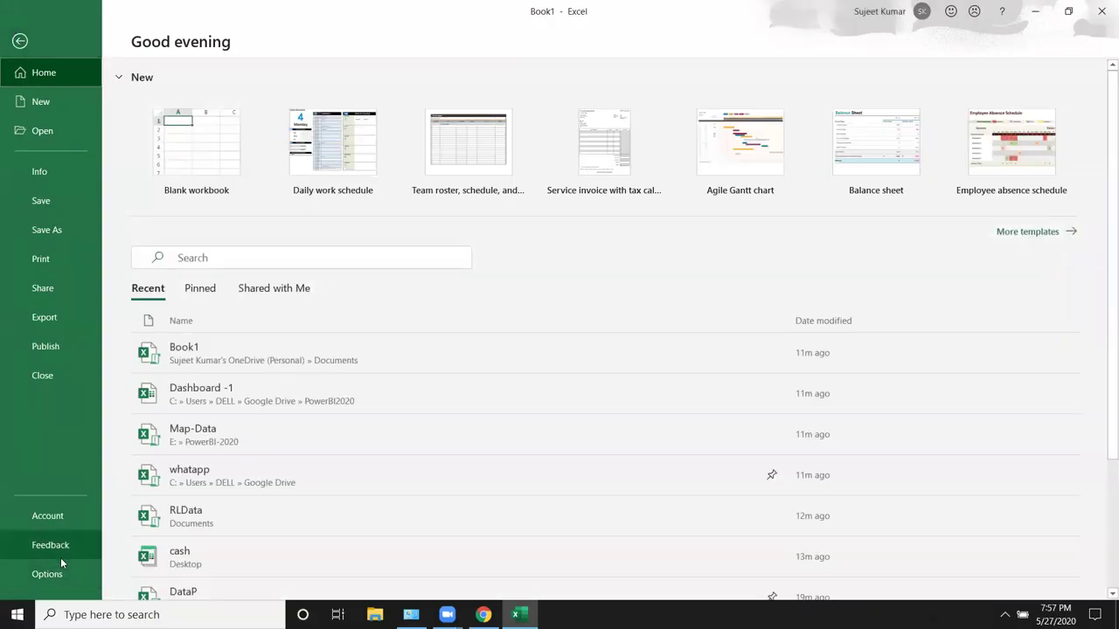
pyautogui.click(61, 575)
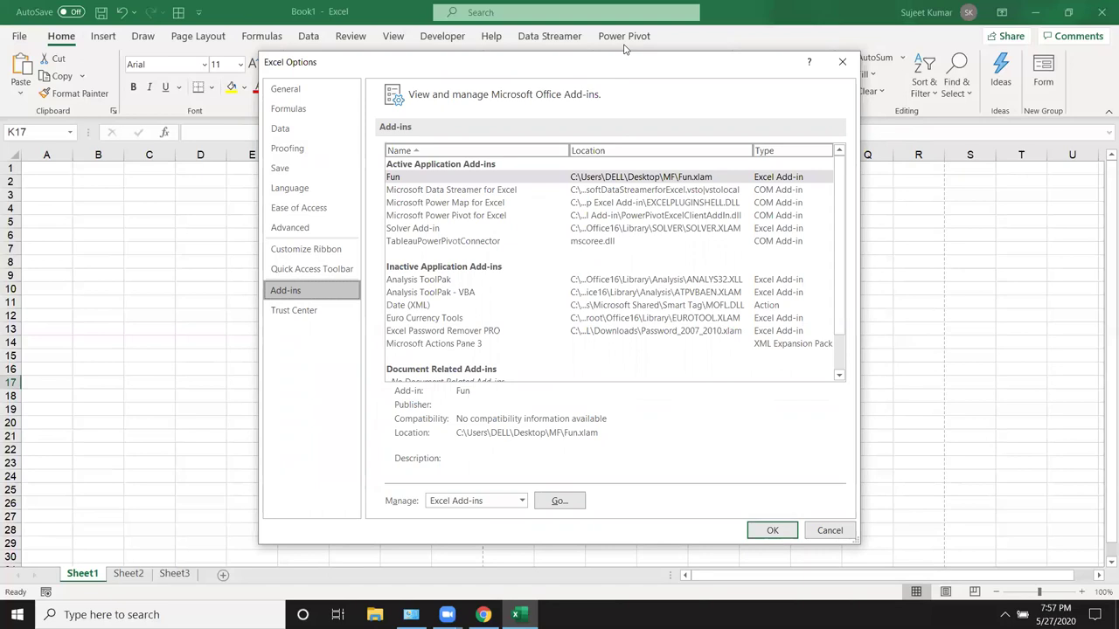
pyautogui.click(511, 502)
pyautogui.click(483, 530)
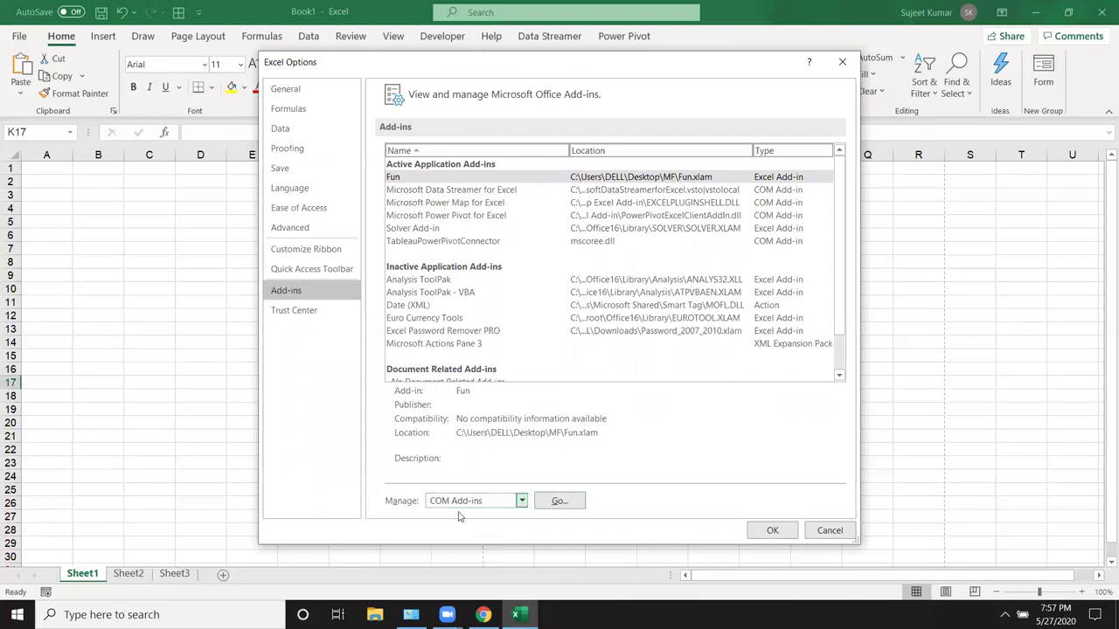
pyautogui.click(554, 500)
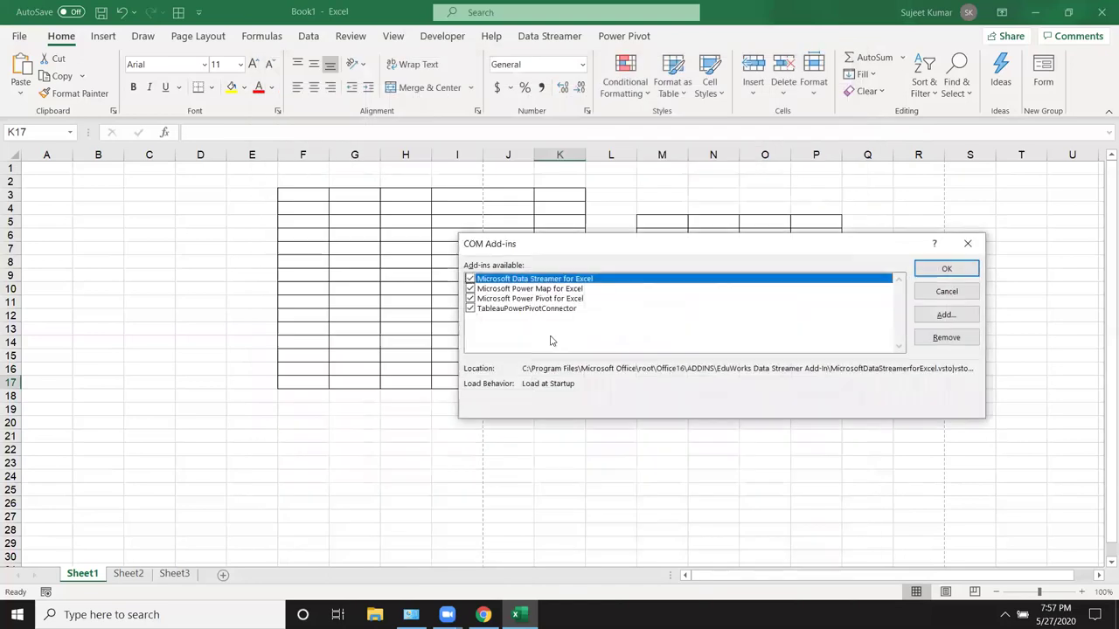
pyautogui.moveTo(569, 250); pyautogui.dragTo(500, 261)
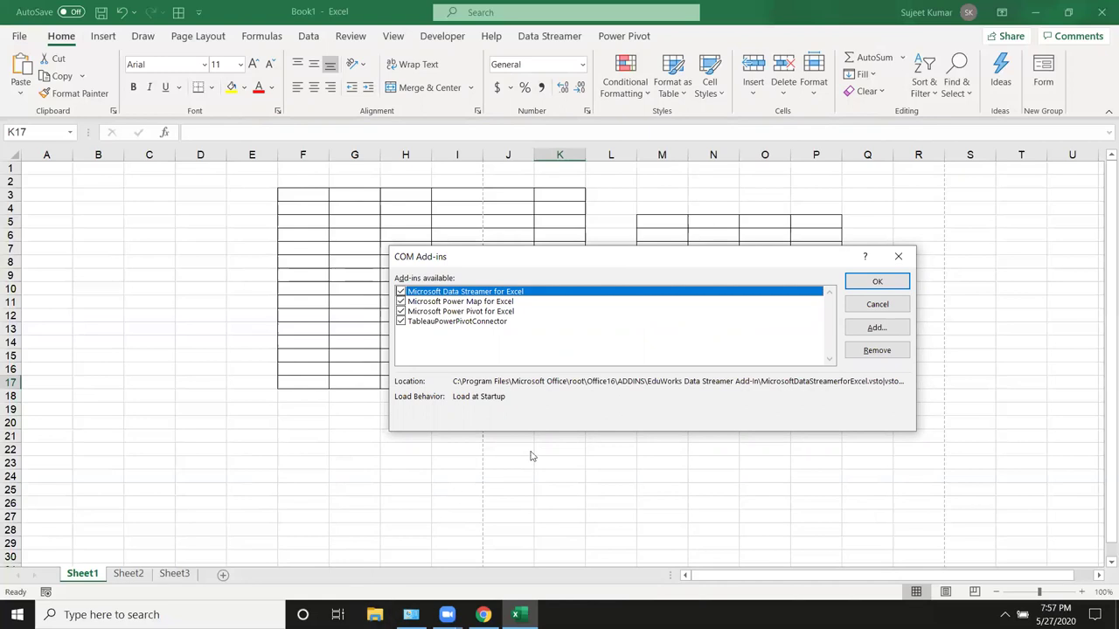
pyautogui.click(898, 257)
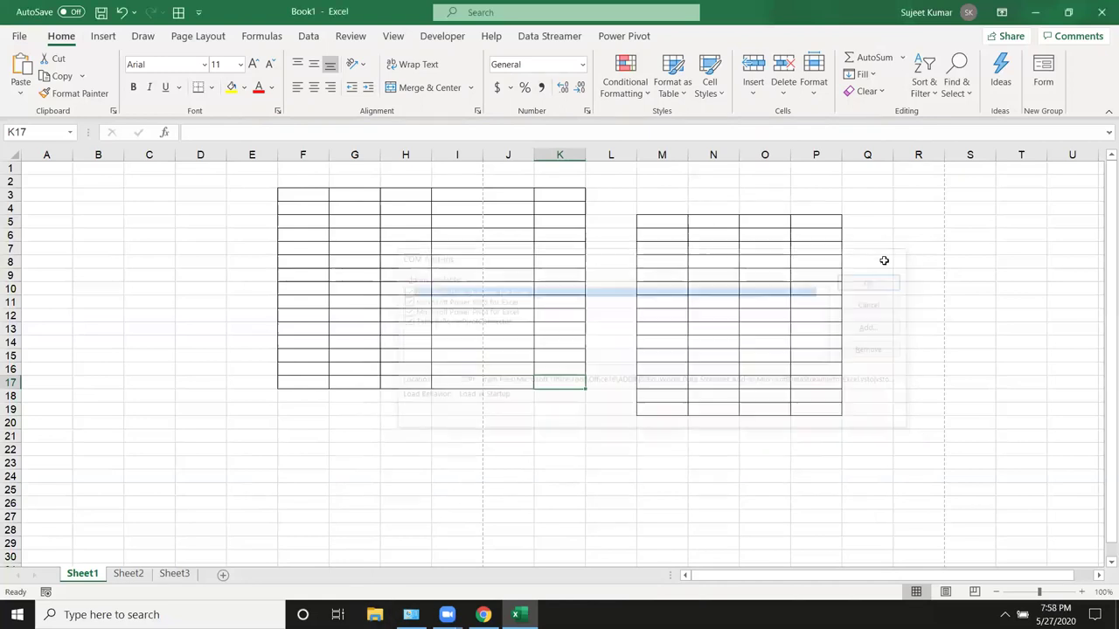
# - Open the Excel Add-ins dialog from Options > Add-ins, review it, and close it
pyautogui.click(18, 36)
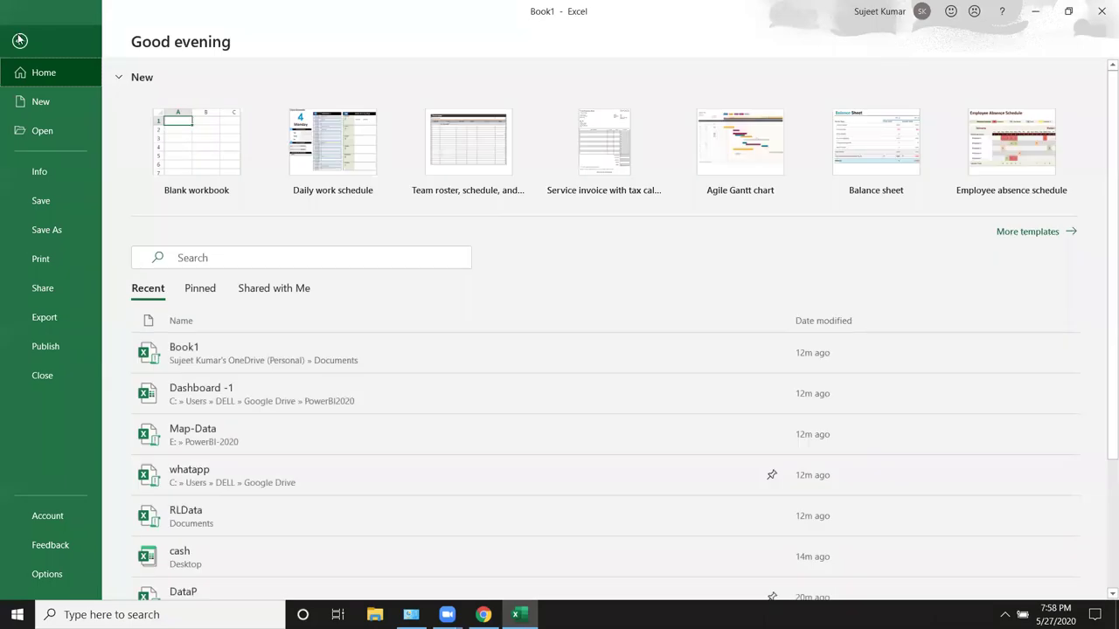
pyautogui.click(39, 576)
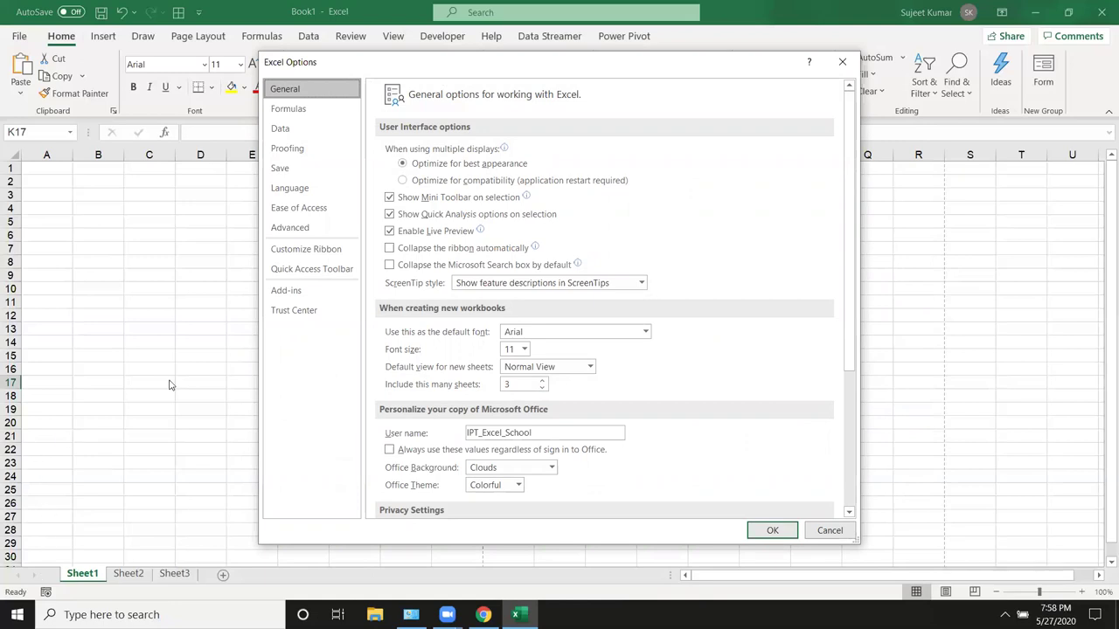
pyautogui.click(289, 290)
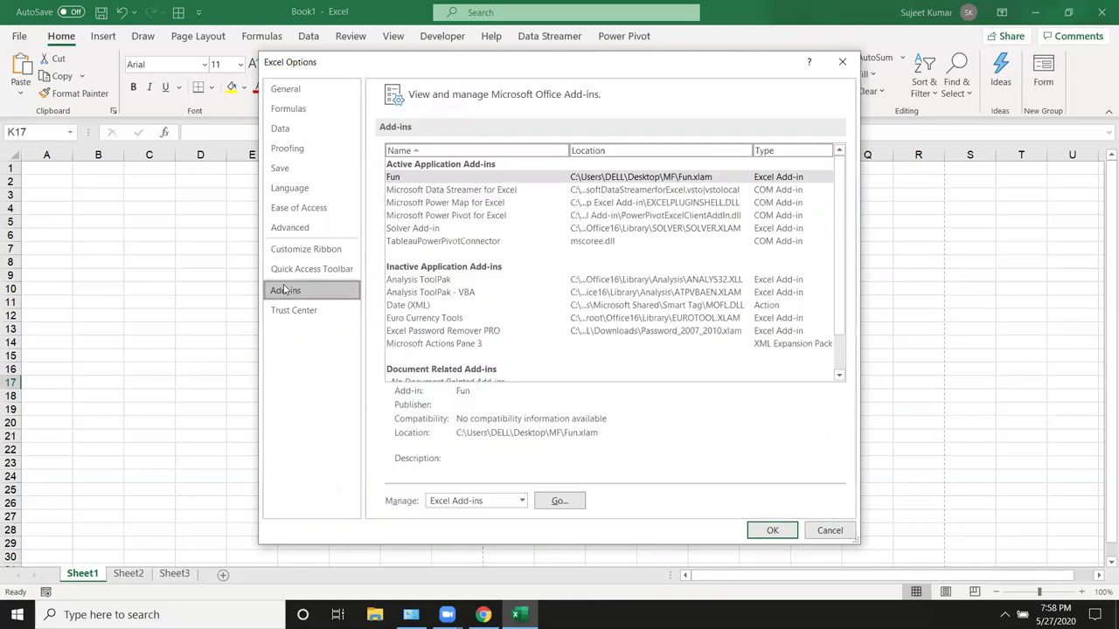
pyautogui.click(555, 501)
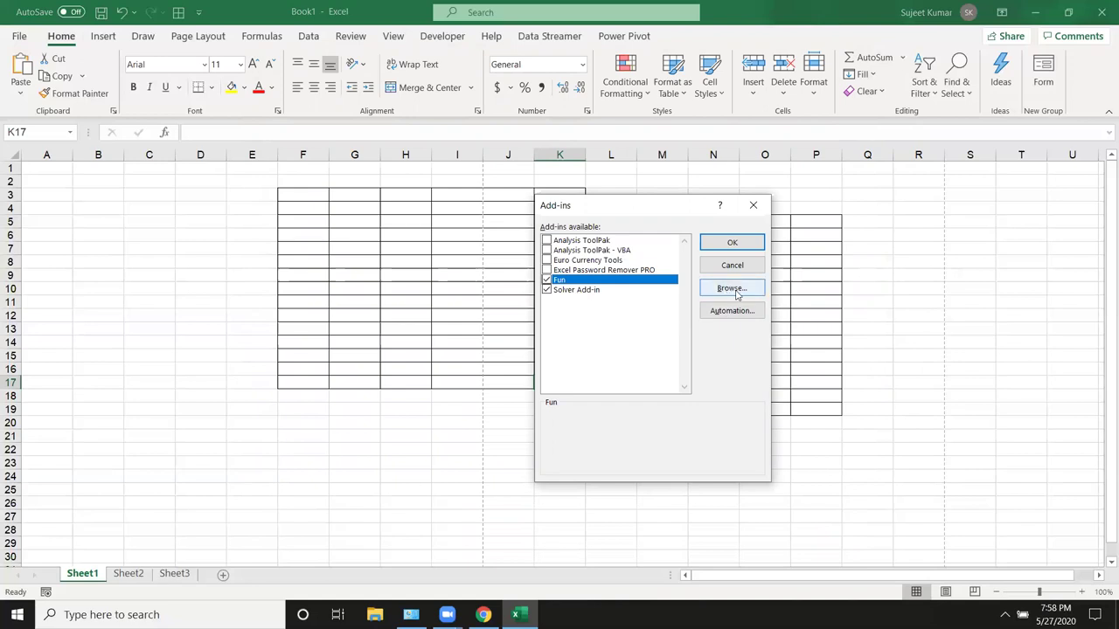
pyautogui.click(753, 206)
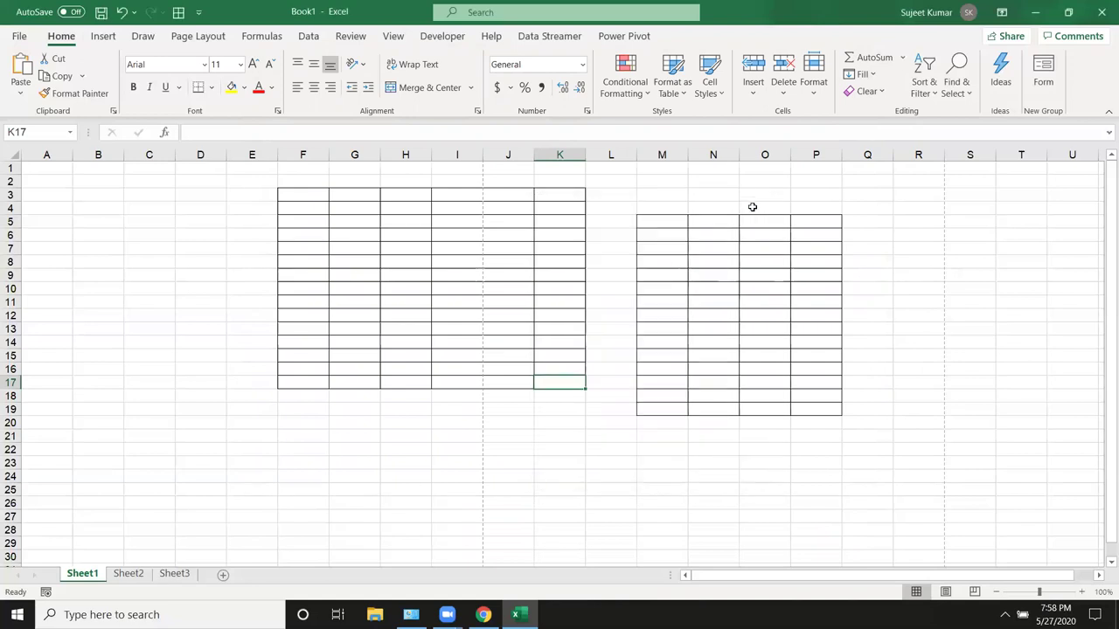
pyautogui.click(12, 35)
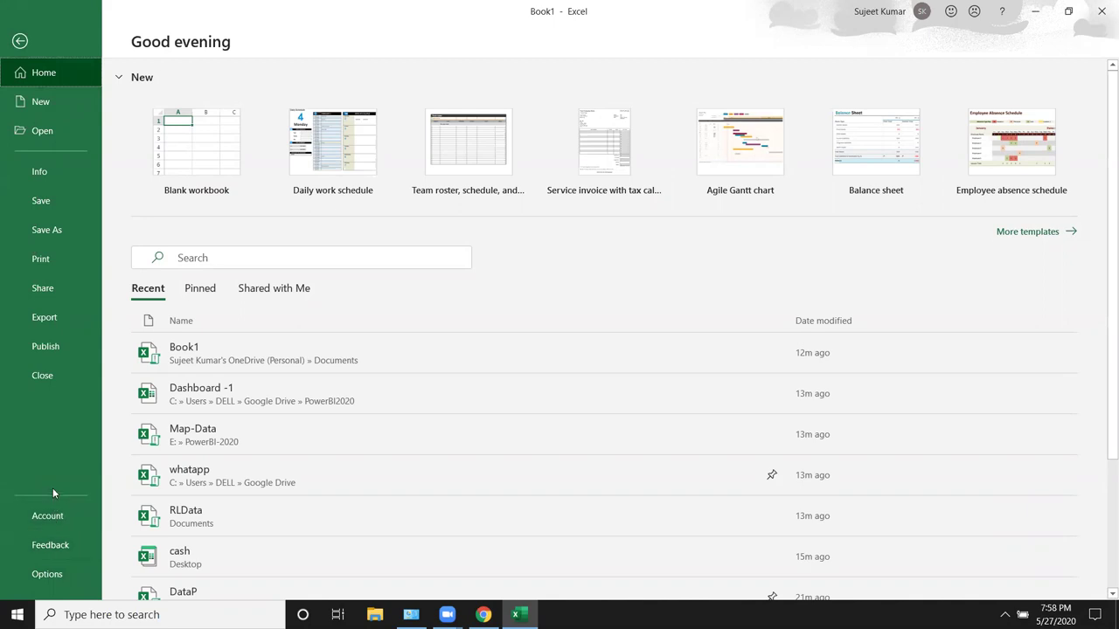
pyautogui.click(21, 42)
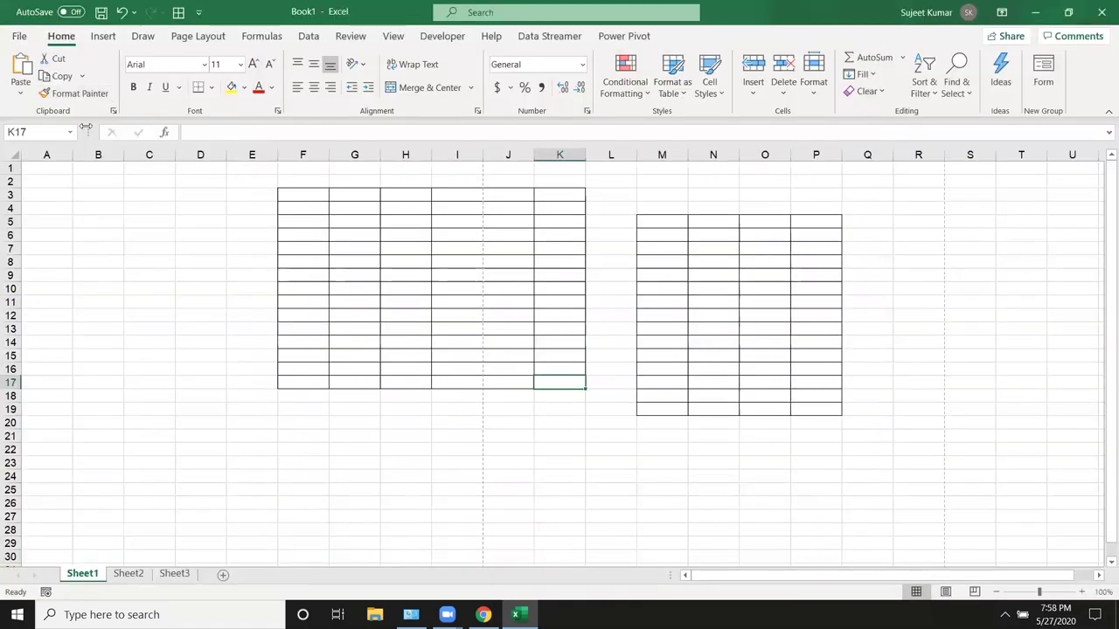